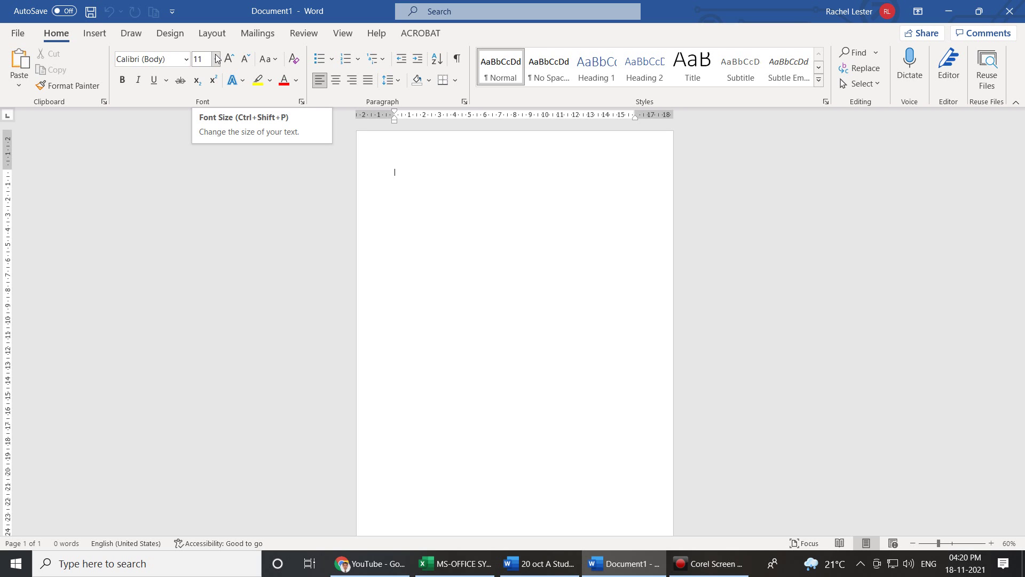
# Set the blank document's font to Arial at size 14.
pyautogui.click(186, 59)
pyautogui.click(138, 190)
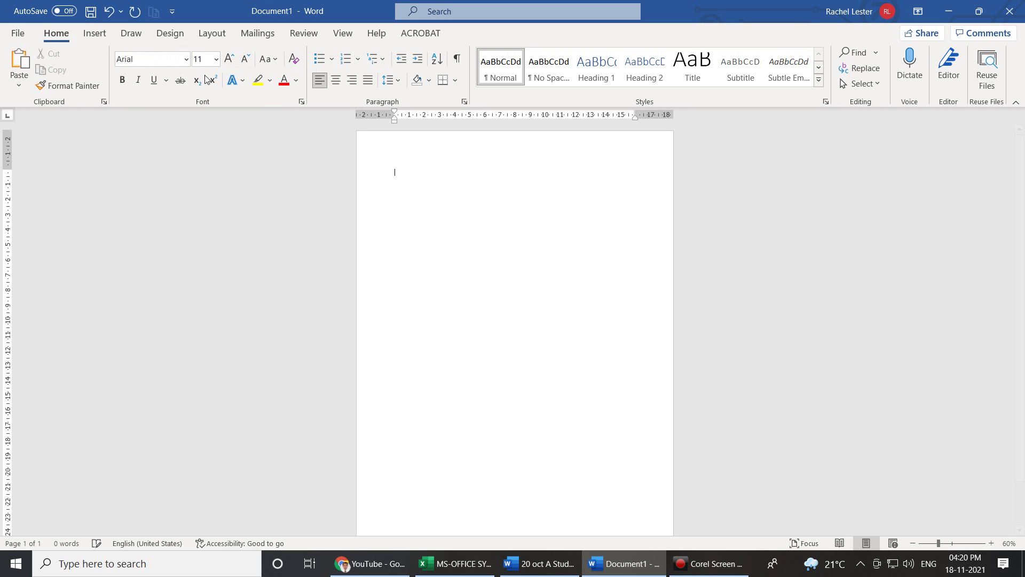
pyautogui.click(216, 60)
pyautogui.click(202, 156)
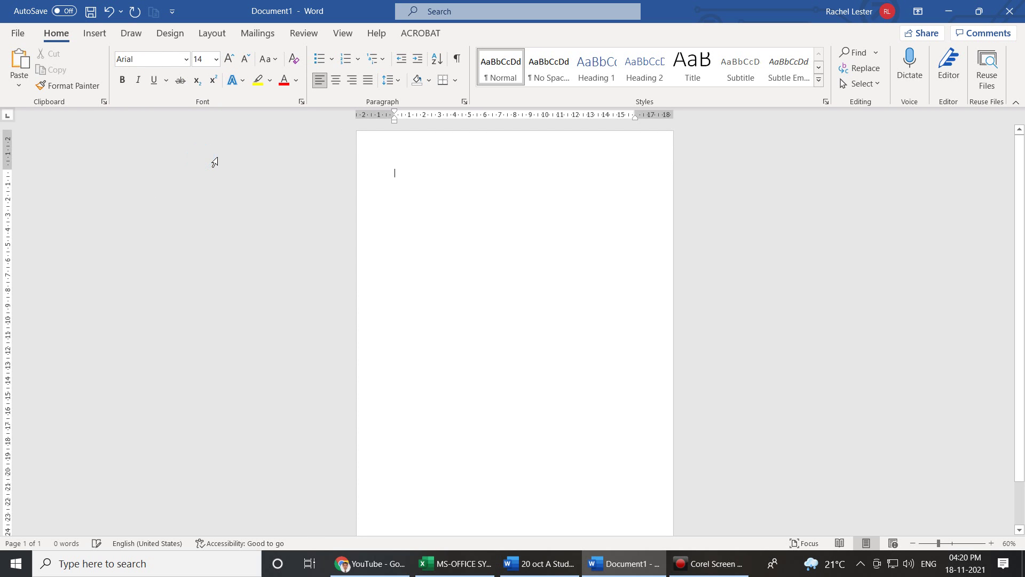
# Type a placeholder line of sample characters, then switch to the consumer buying behaviour study document.
pyautogui.write('Jlkasdjflkjfdklsdjfkljfklfj')
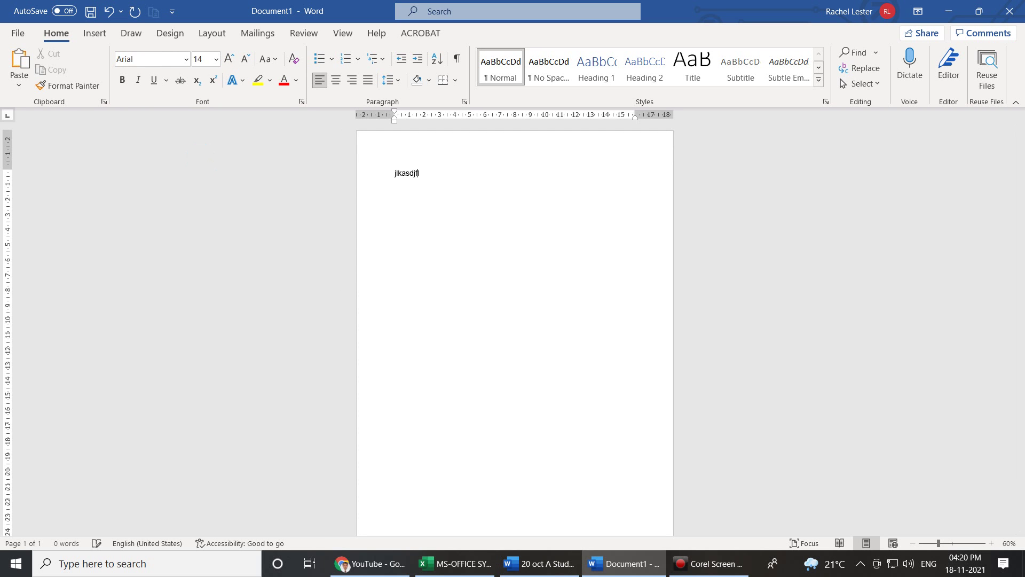
pyautogui.press('Return')
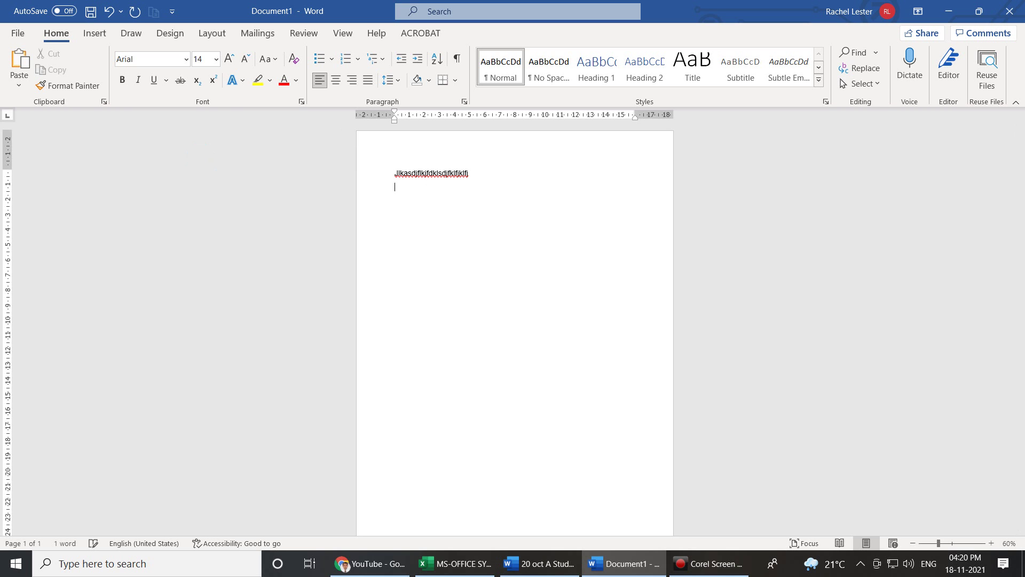
pyautogui.click(539, 563)
# Copy the two market-analysis paragraphs from the study document.
pyautogui.moveTo(621, 328); pyautogui.dragTo(587, 144)
pyautogui.rightClick(613, 170)
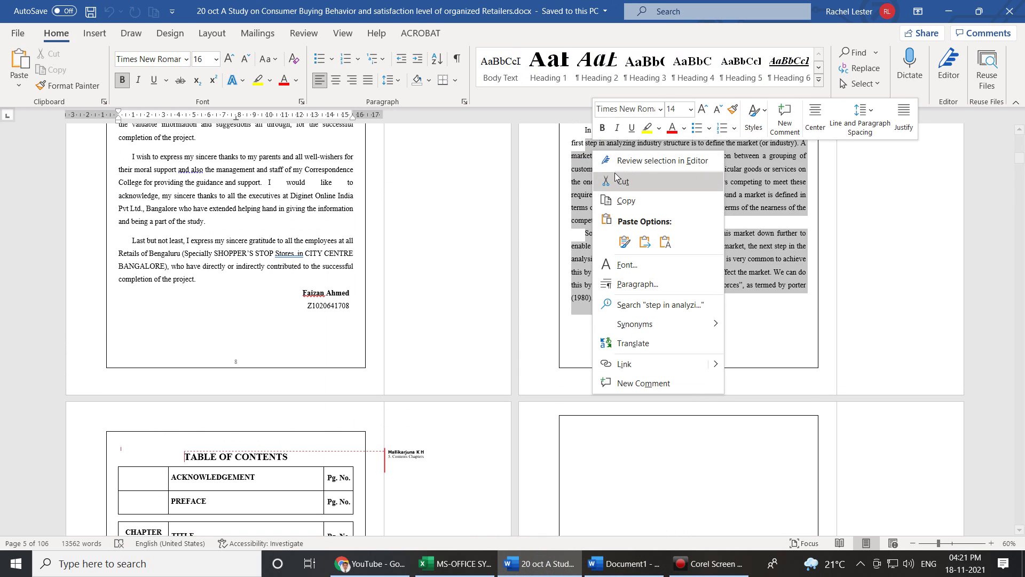
pyautogui.click(625, 196)
# Paste the paragraphs over Document1's placeholder line and remove the empty second page.
pyautogui.click(618, 565)
pyautogui.click(503, 264)
pyautogui.click(374, 170)
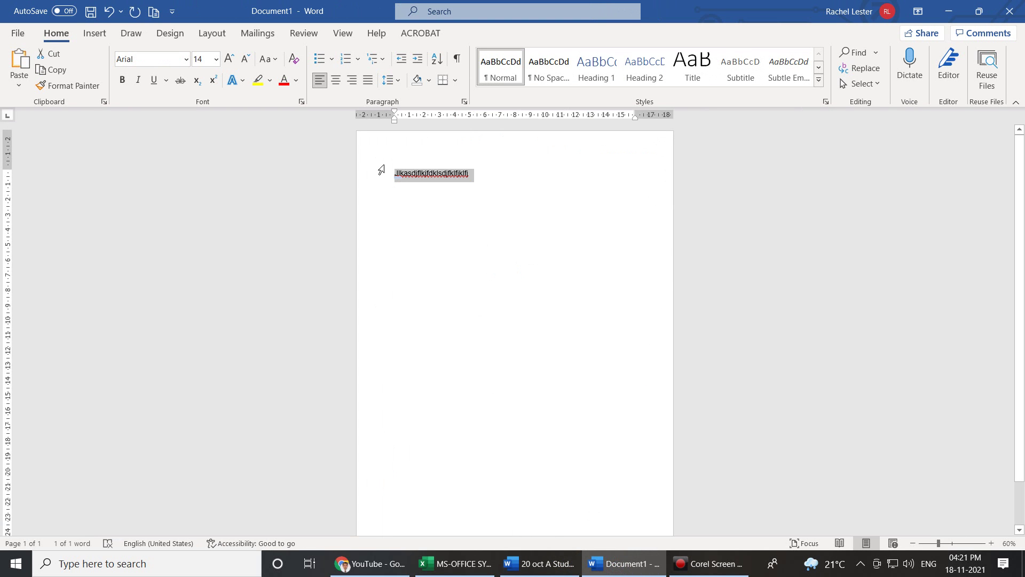
pyautogui.hotkey('ctrl', 'v')
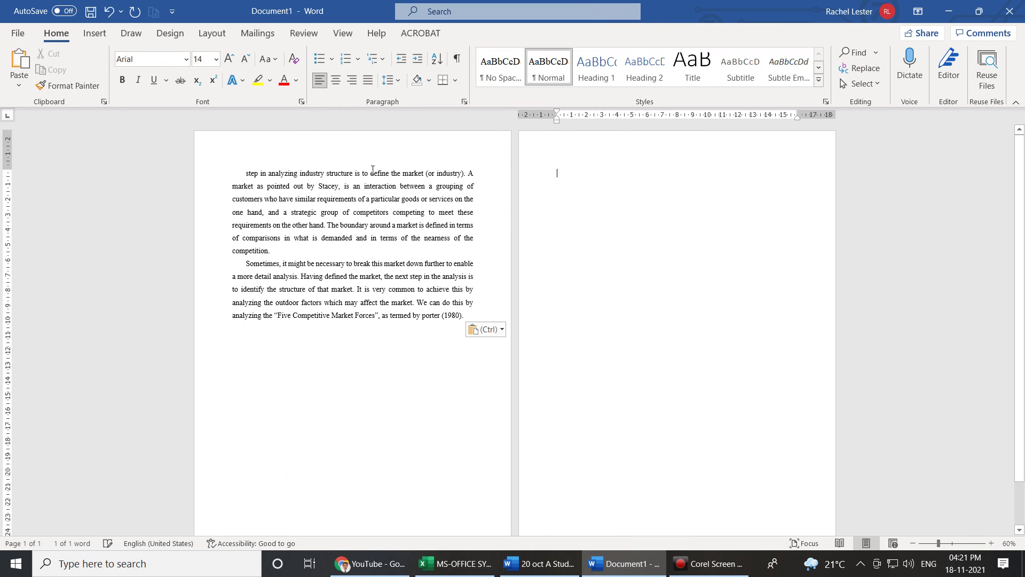
pyautogui.press('BackSpace')
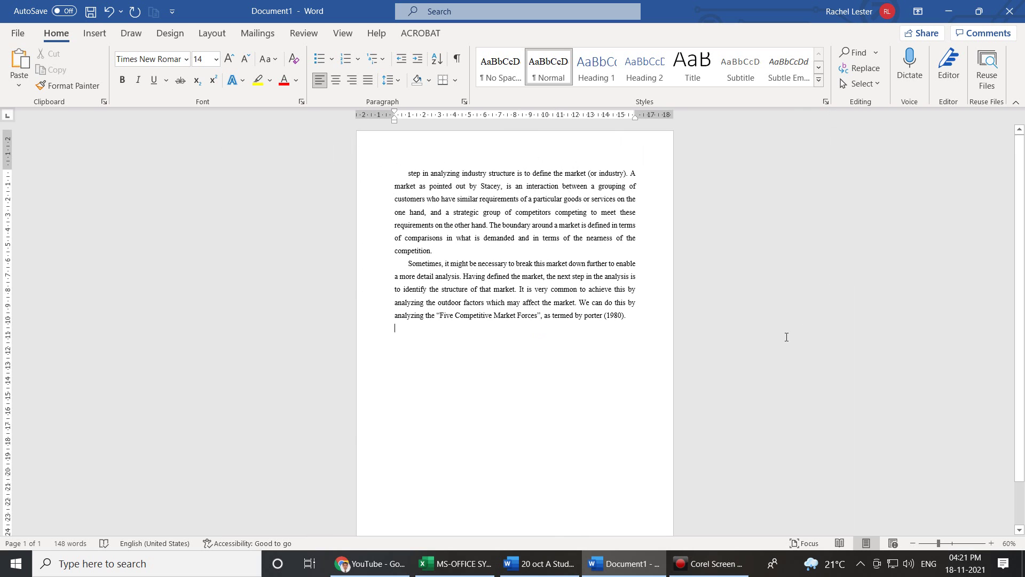
# Apply Brush Script Std to all the text on the page.
pyautogui.moveTo(646, 325); pyautogui.dragTo(408, 173)
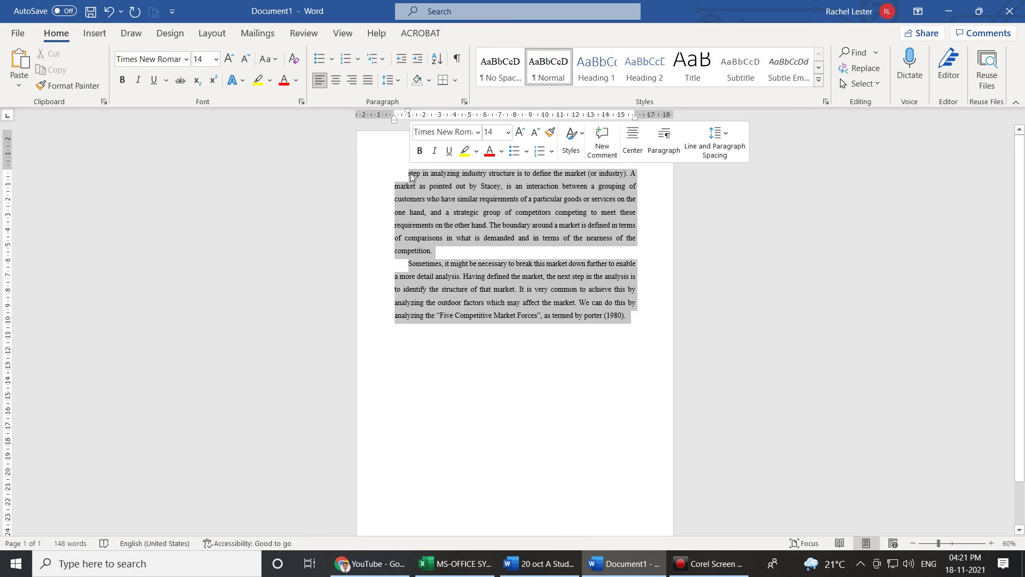
pyautogui.click(186, 67)
pyautogui.click(186, 59)
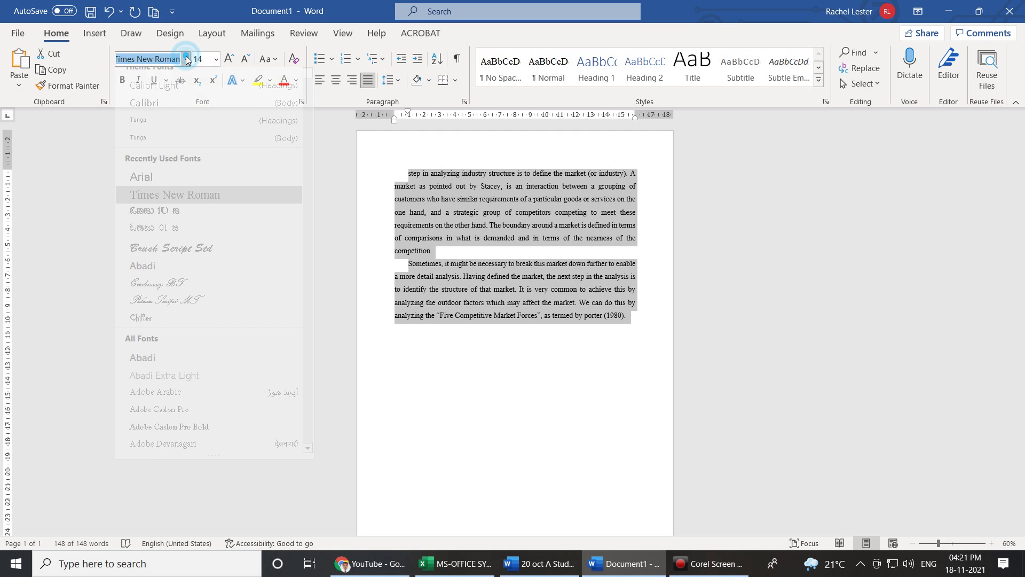
pyautogui.click(183, 260)
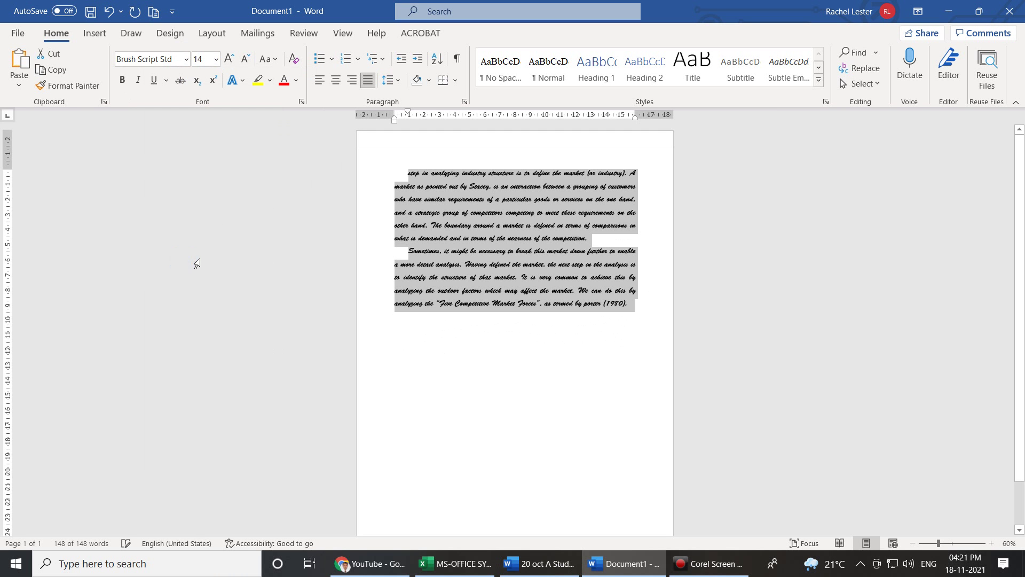
pyautogui.keyDown('ctrl'); pyautogui.scroll(5, 525, 482); pyautogui.keyUp('ctrl')
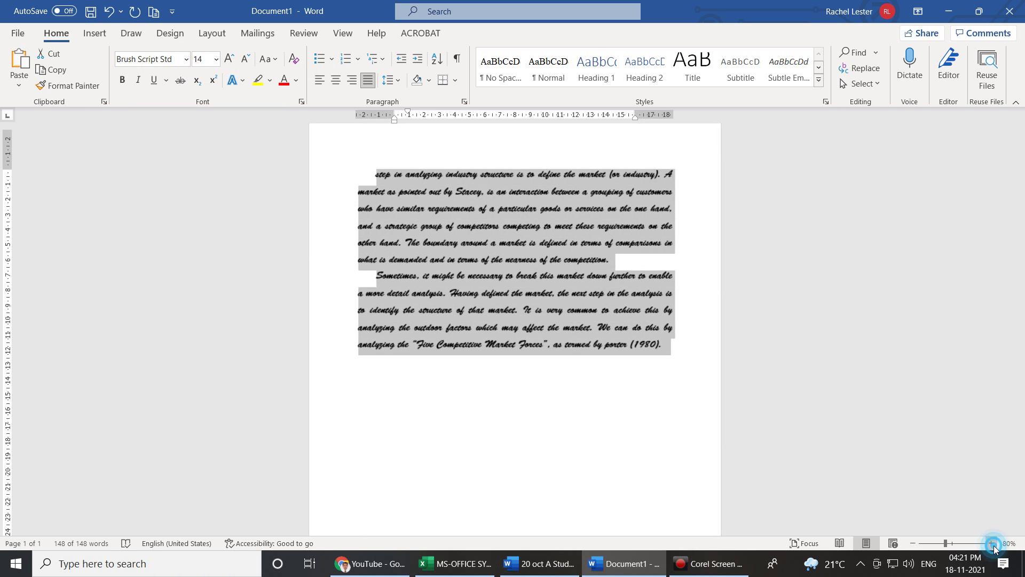
pyautogui.click(525, 483)
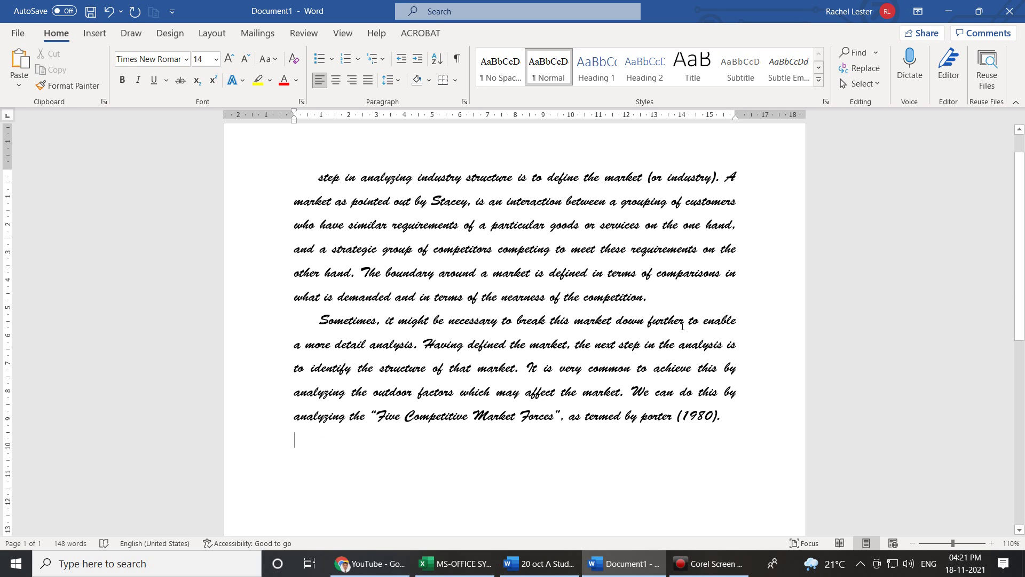
pyautogui.moveTo(656, 297); pyautogui.dragTo(313, 187)
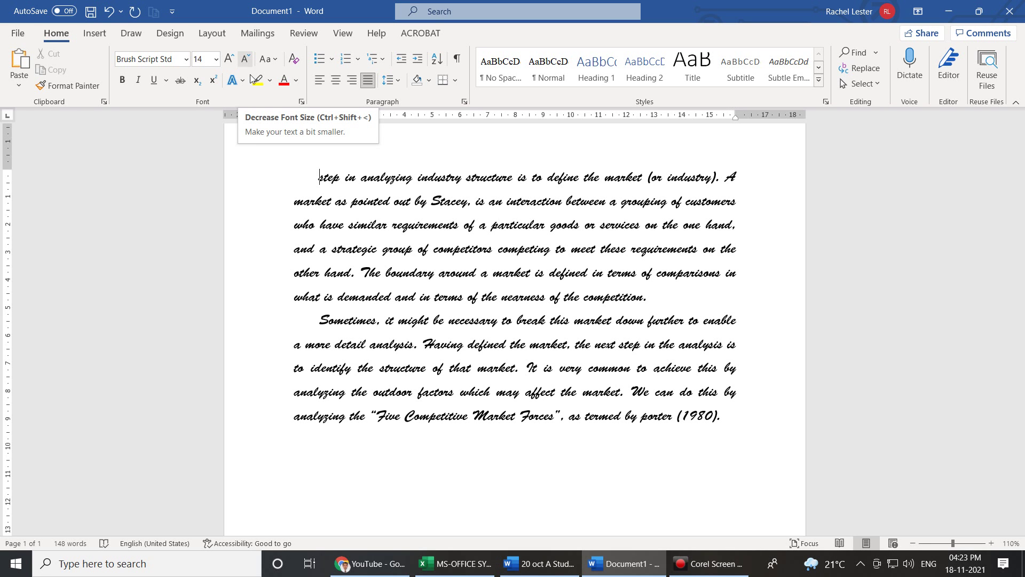
# Enlarge the first paragraph's opening two lines to 24, then shrink them back to 18.
pyautogui.moveTo(320, 178); pyautogui.dragTo(745, 209)
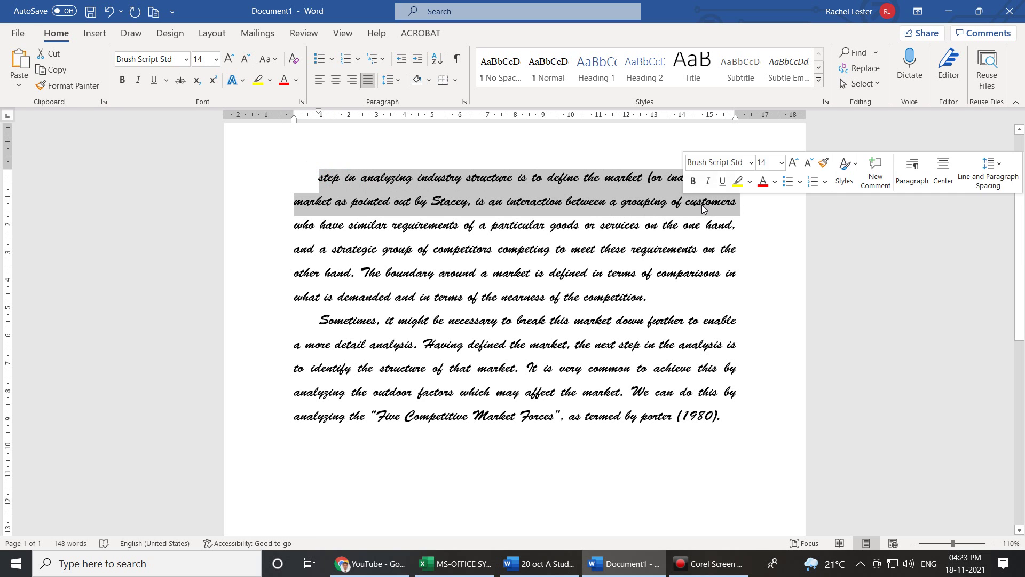
pyautogui.click(231, 59)
pyautogui.click(232, 59)
pyautogui.click(233, 59)
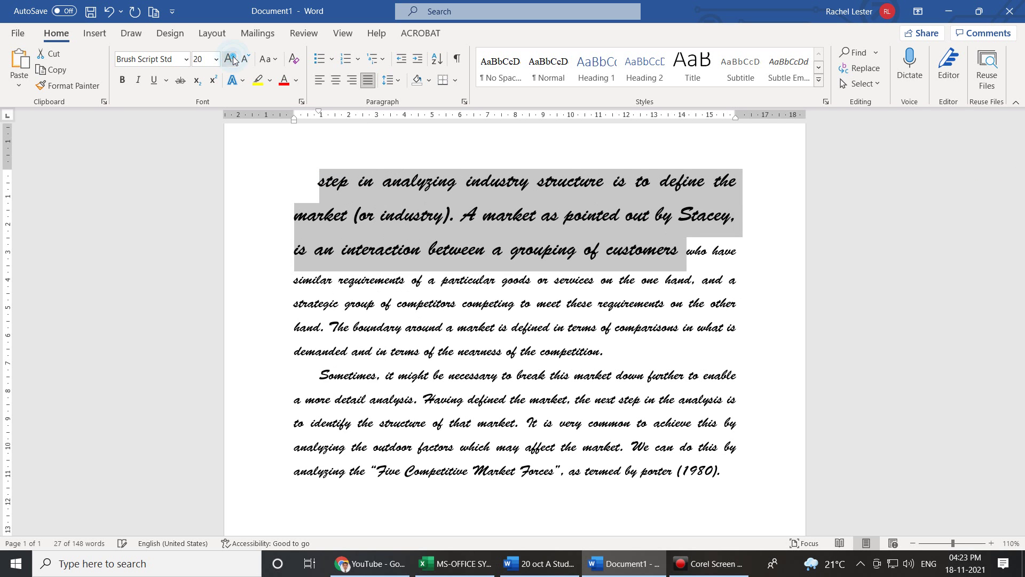
pyautogui.click(233, 60)
pyautogui.click(234, 59)
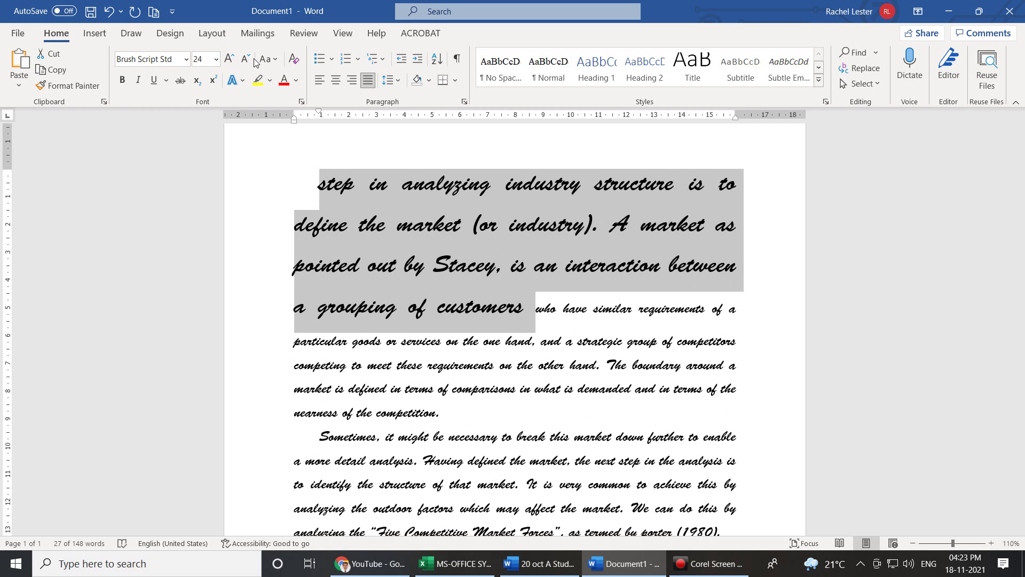
pyautogui.click(250, 58)
pyautogui.click(250, 59)
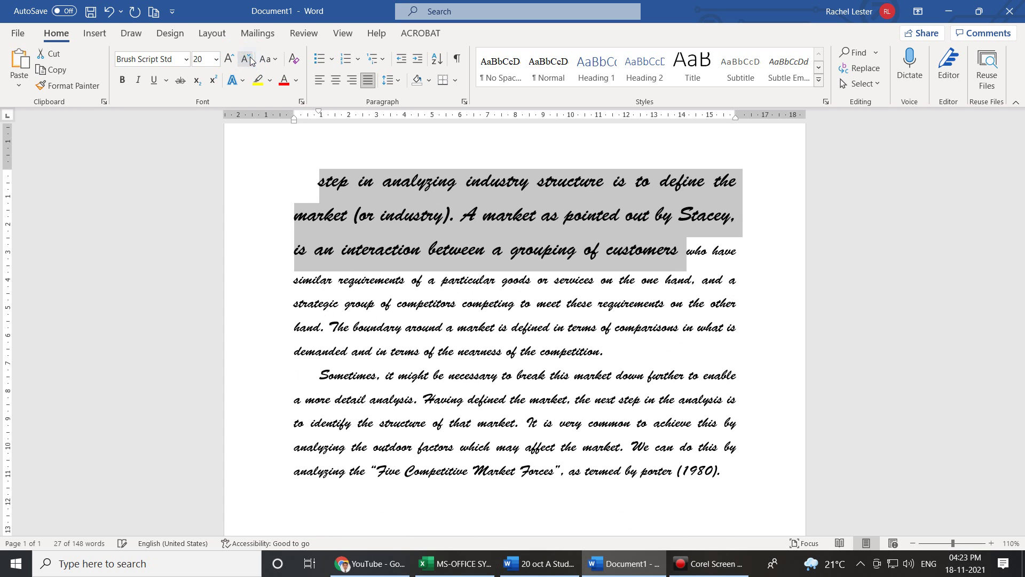
pyautogui.click(250, 58)
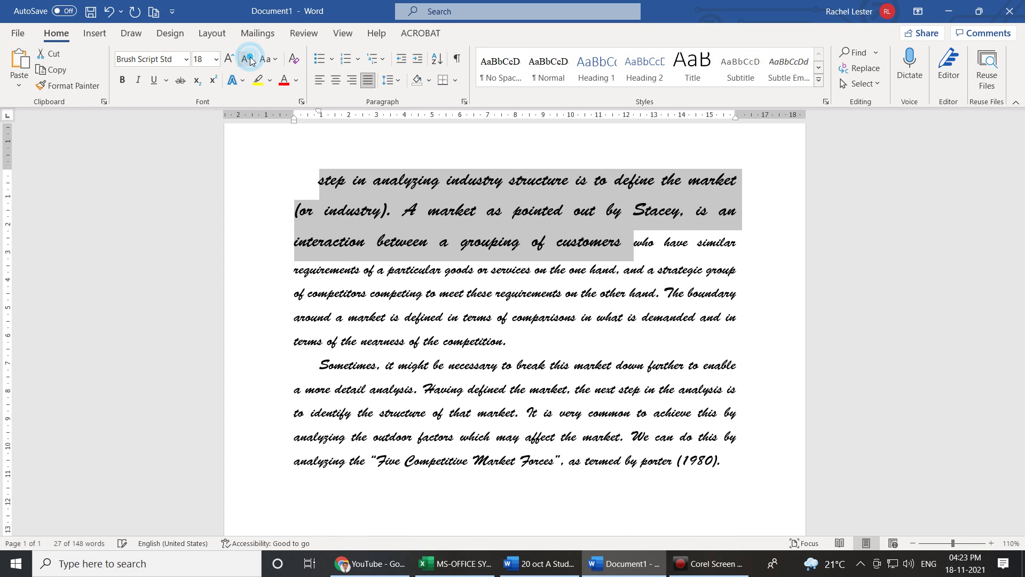
# Set those lines to size 11 and change their font to Abadi, after briefly trying Nudi 10 e.
pyautogui.click(217, 59)
pyautogui.click(210, 126)
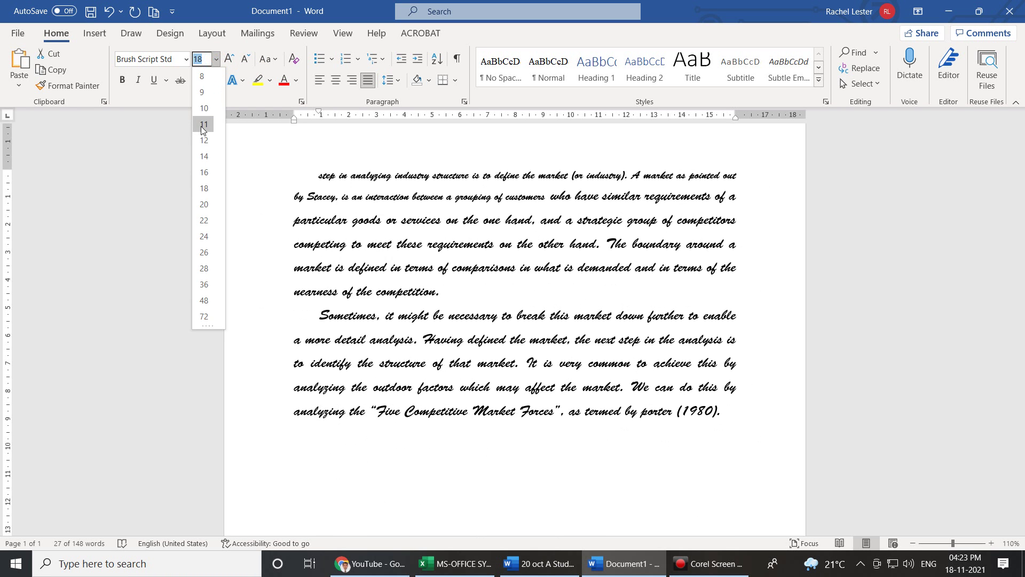
pyautogui.click(186, 59)
pyautogui.click(156, 239)
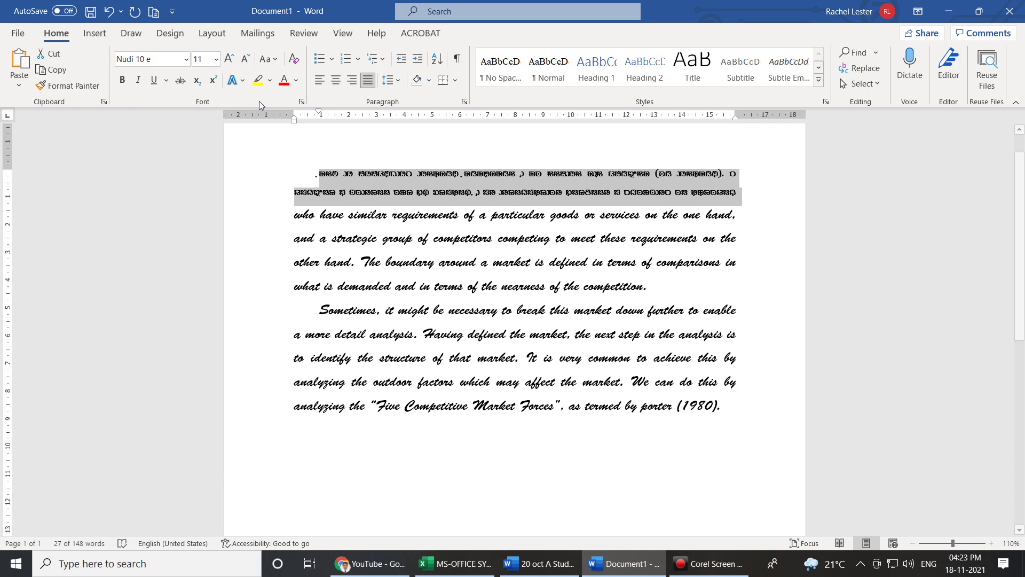
pyautogui.click(186, 59)
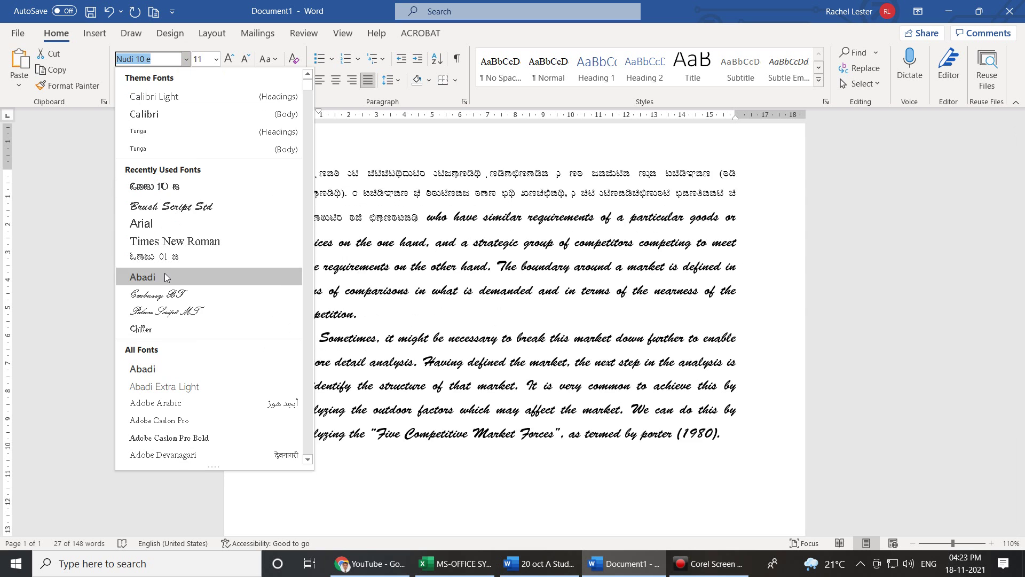
pyautogui.click(165, 277)
pyautogui.click(391, 303)
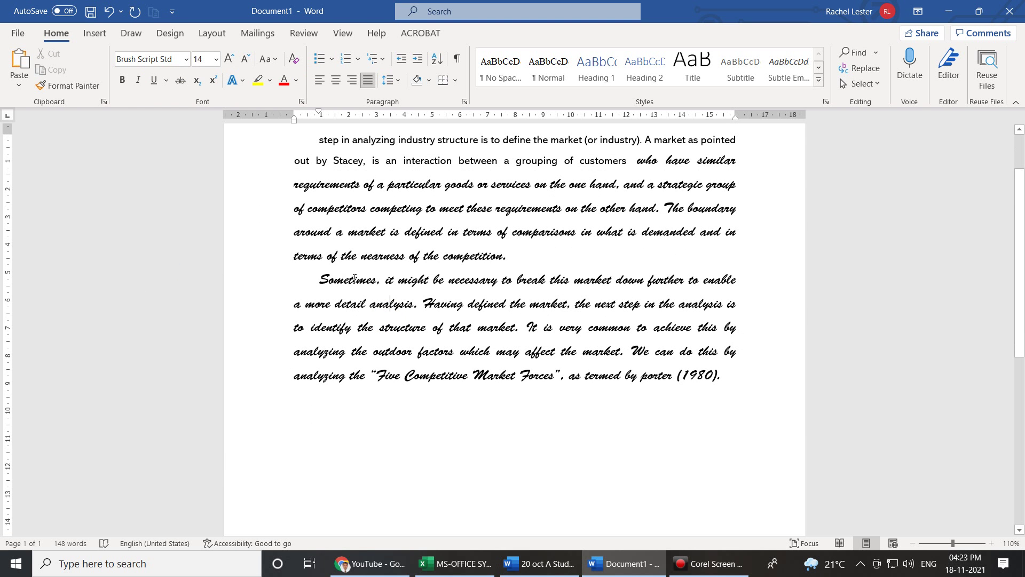
# Enlarge the word 'Sometimes,' opening the second paragraph to size 24.
pyautogui.moveTo(387, 282); pyautogui.dragTo(331, 291)
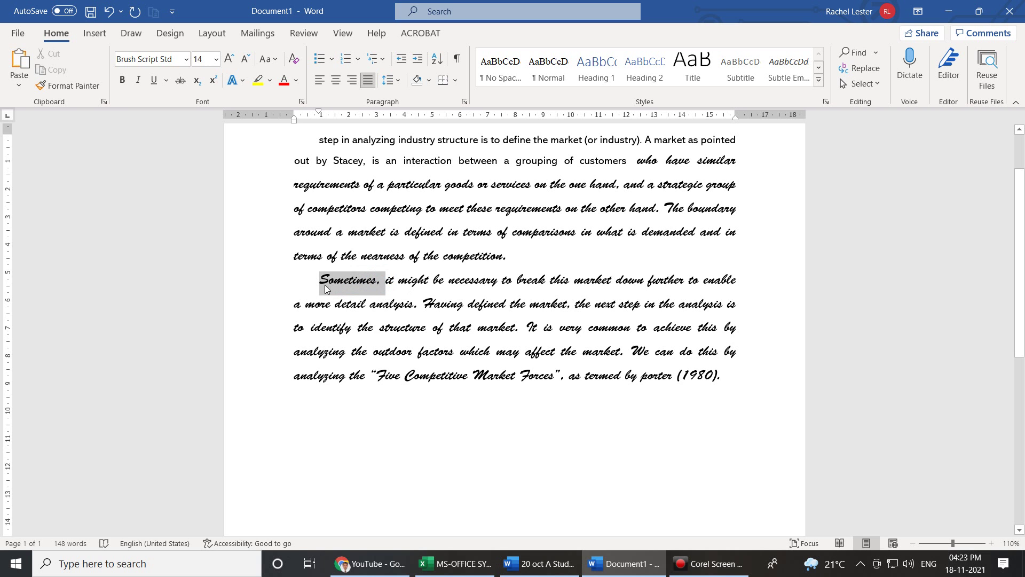
pyautogui.click(231, 59)
pyautogui.click(231, 59)
pyautogui.click(231, 58)
pyautogui.click(231, 59)
pyautogui.click(231, 59)
pyautogui.click(574, 285)
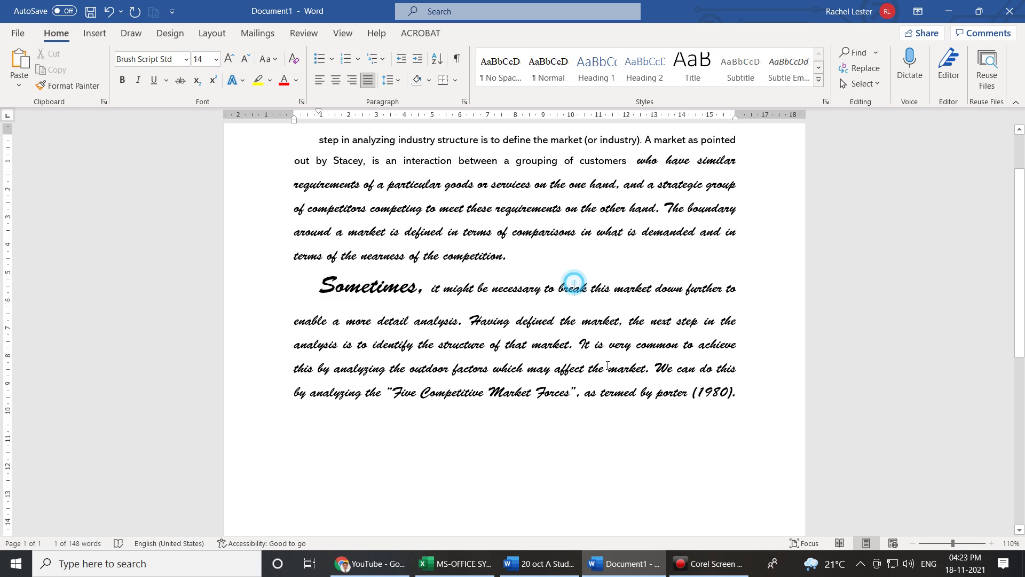
# Enlarge the M of 'Market' and the F of 'Forces' to size 20.
pyautogui.moveTo(503, 391); pyautogui.dragTo(488, 391)
pyautogui.click(230, 59)
pyautogui.click(230, 59)
pyautogui.click(230, 59)
pyautogui.moveTo(551, 398); pyautogui.dragTo(540, 398)
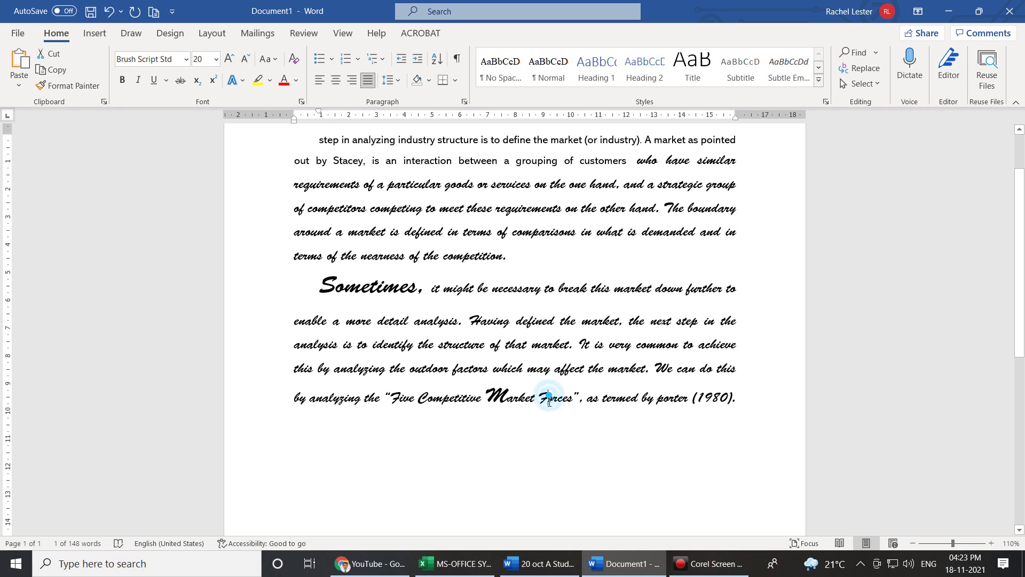
pyautogui.click(230, 59)
pyautogui.click(230, 59)
pyautogui.click(230, 59)
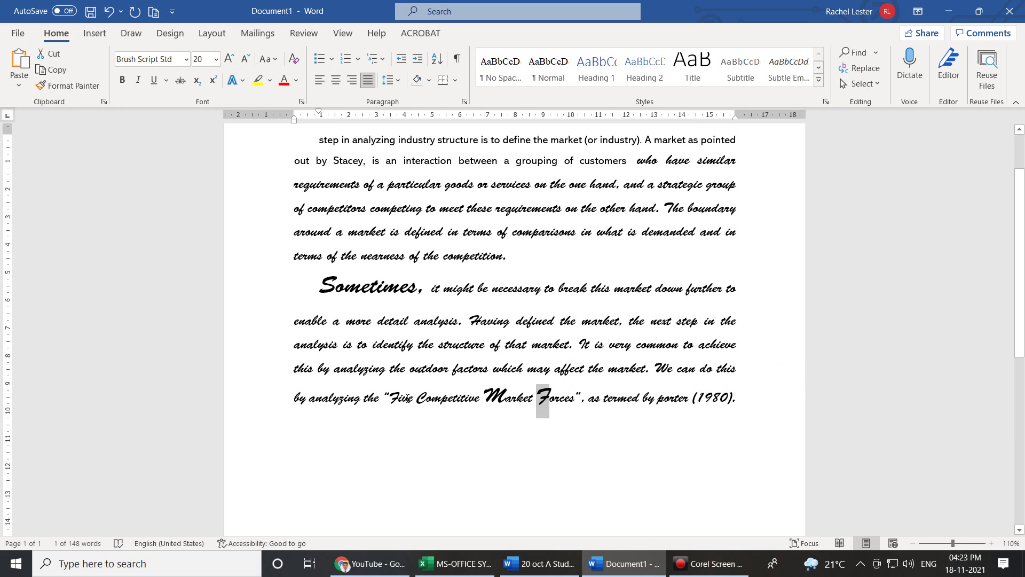
# Enlarge the F of 'Five' and the C of 'Competitive' to size 20.
pyautogui.moveTo(402, 398); pyautogui.dragTo(389, 398)
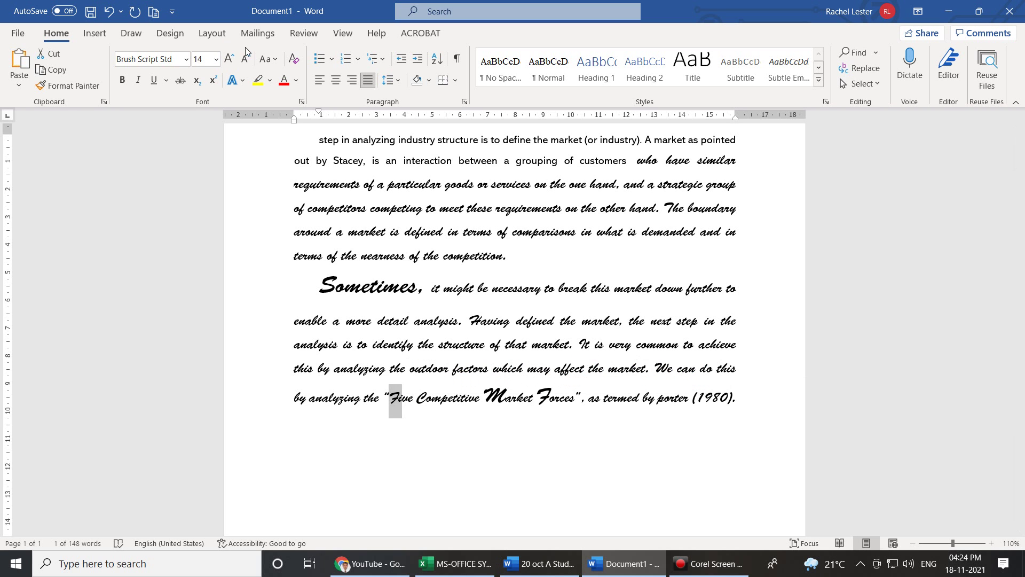
pyautogui.click(229, 59)
pyautogui.click(230, 59)
pyautogui.click(230, 58)
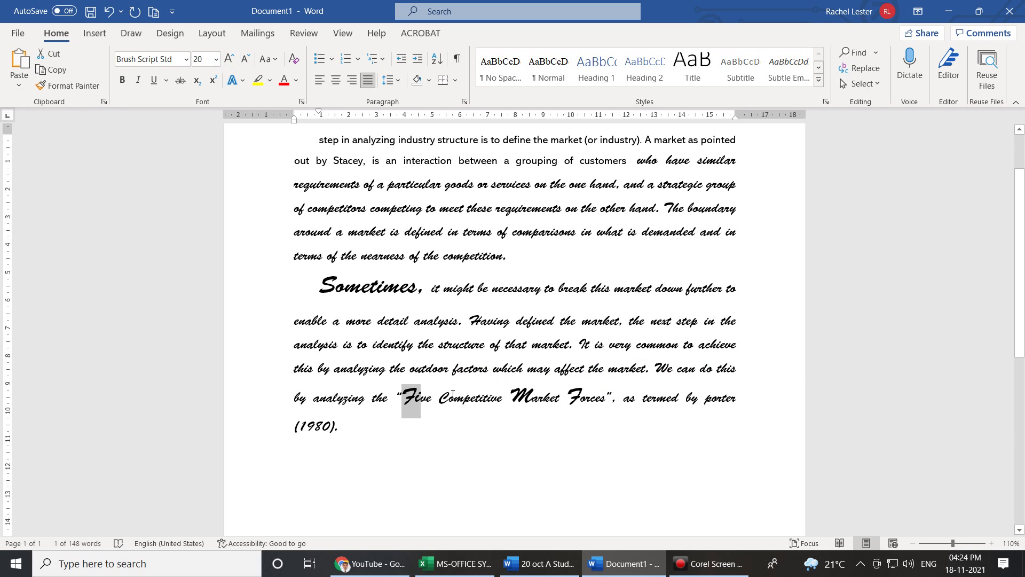
pyautogui.moveTo(451, 398); pyautogui.dragTo(439, 398)
pyautogui.click(228, 60)
pyautogui.click(228, 60)
pyautogui.click(228, 60)
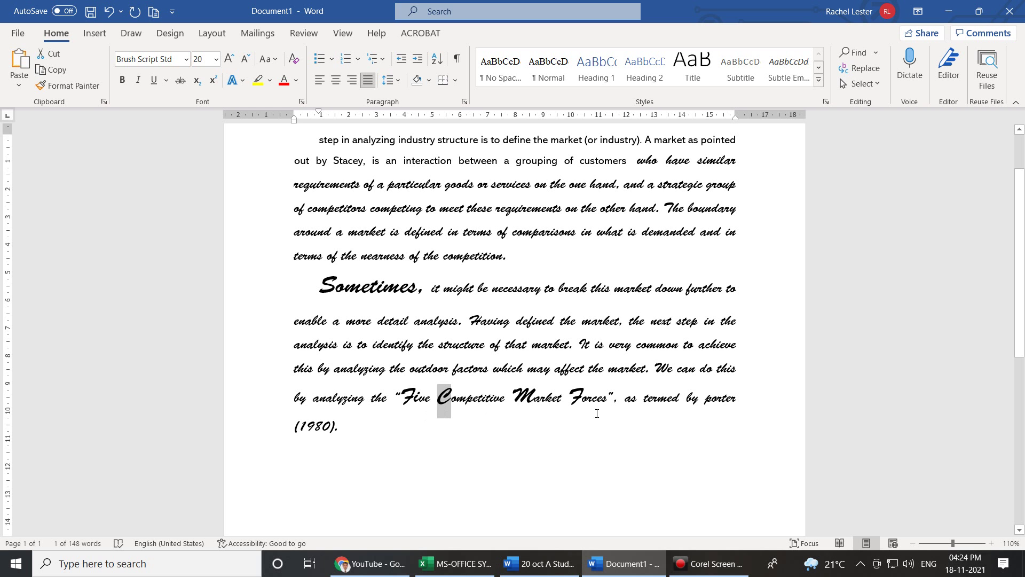
pyautogui.click(186, 62)
pyautogui.scroll(-20, 237, 227)
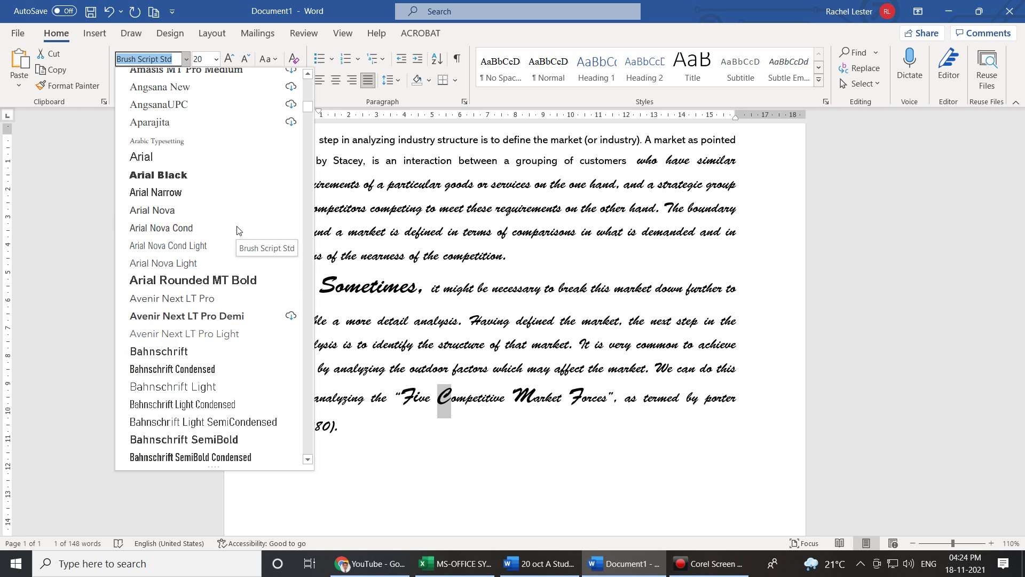
pyautogui.scroll(-20, 237, 230)
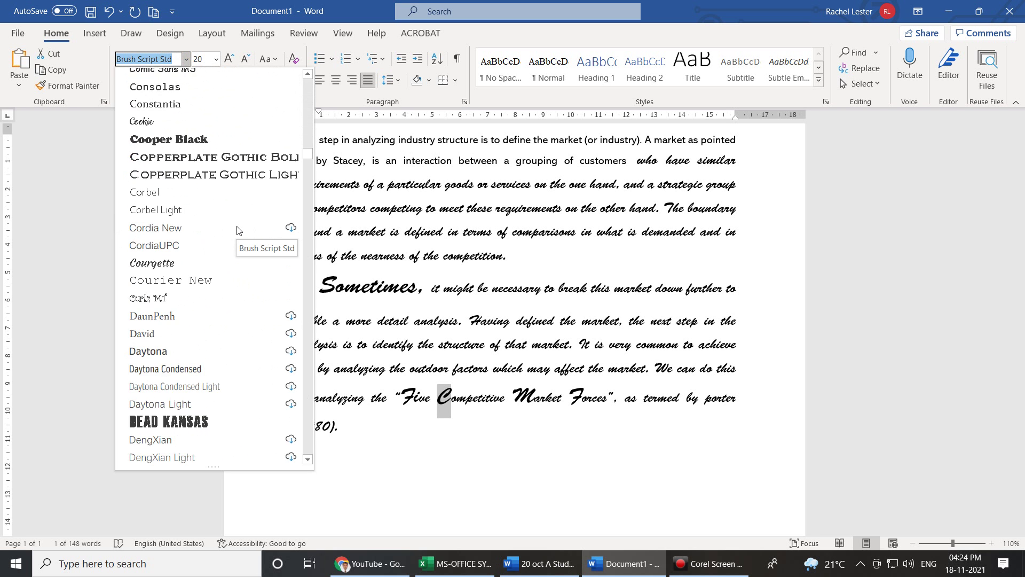
pyautogui.scroll(-20, 239, 229)
pyautogui.scroll(15, 238, 228)
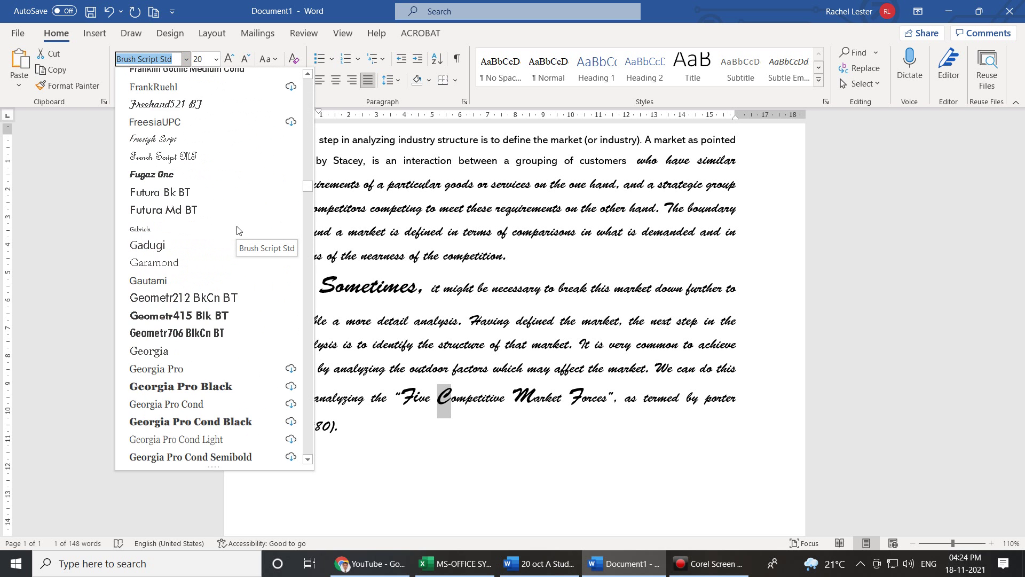
pyautogui.click(216, 58)
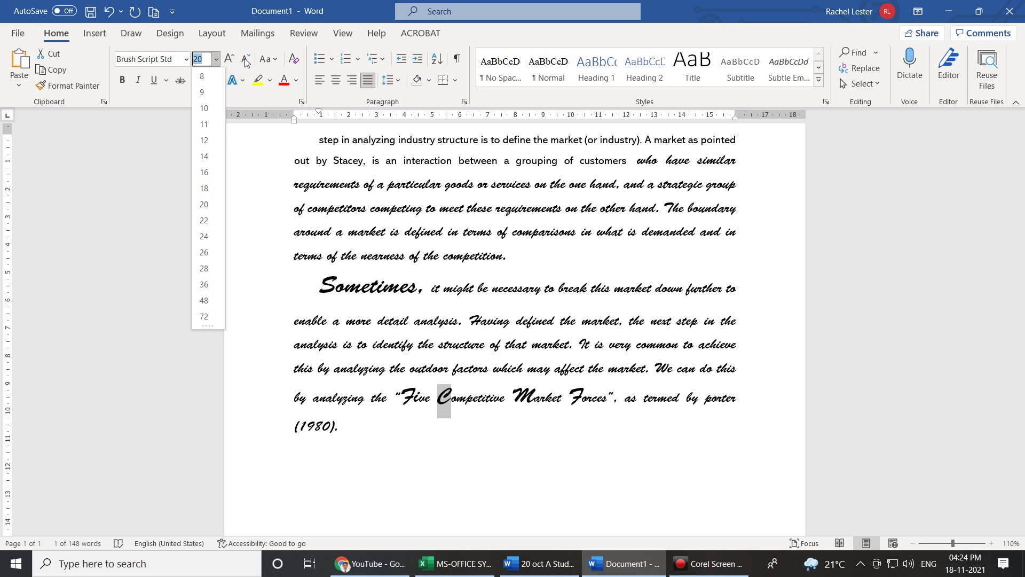
pyautogui.click(247, 157)
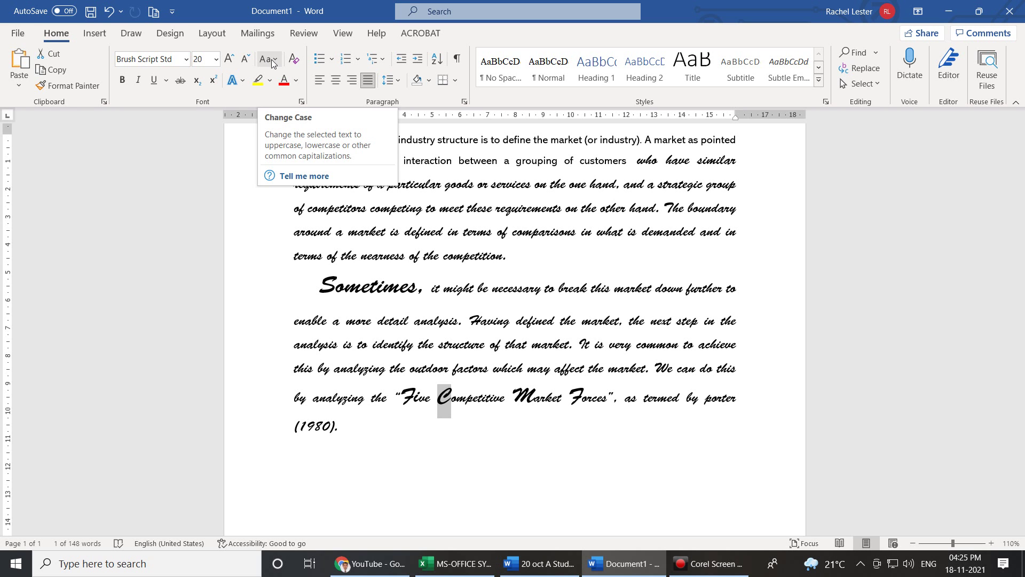
# Make the opening passage from 'Step in analyzing' through 'customers' all lowercase.
pyautogui.click(275, 62)
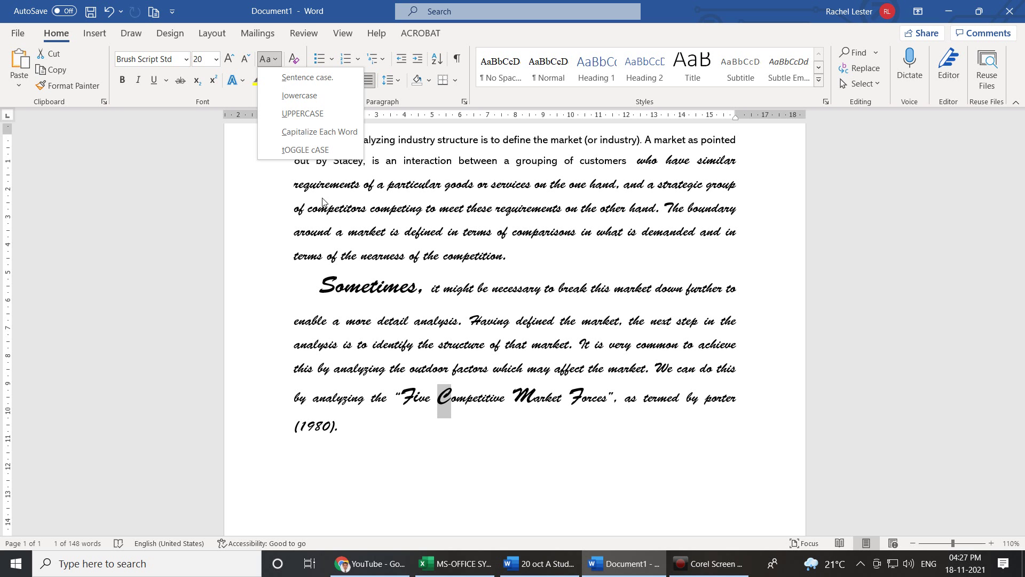
pyautogui.scroll(3, 396, 288)
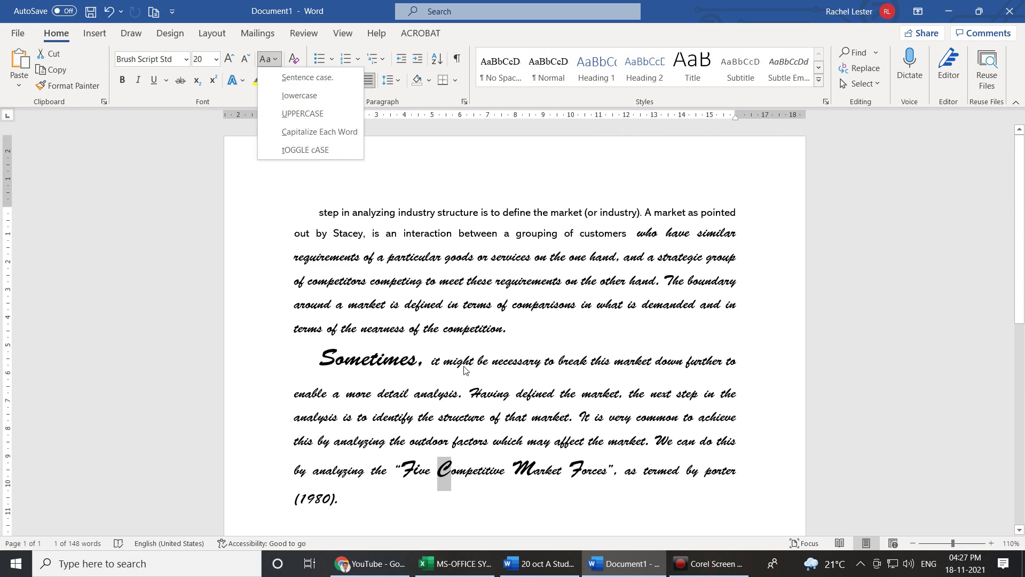
pyautogui.click(510, 332)
pyautogui.moveTo(319, 213); pyautogui.dragTo(592, 232)
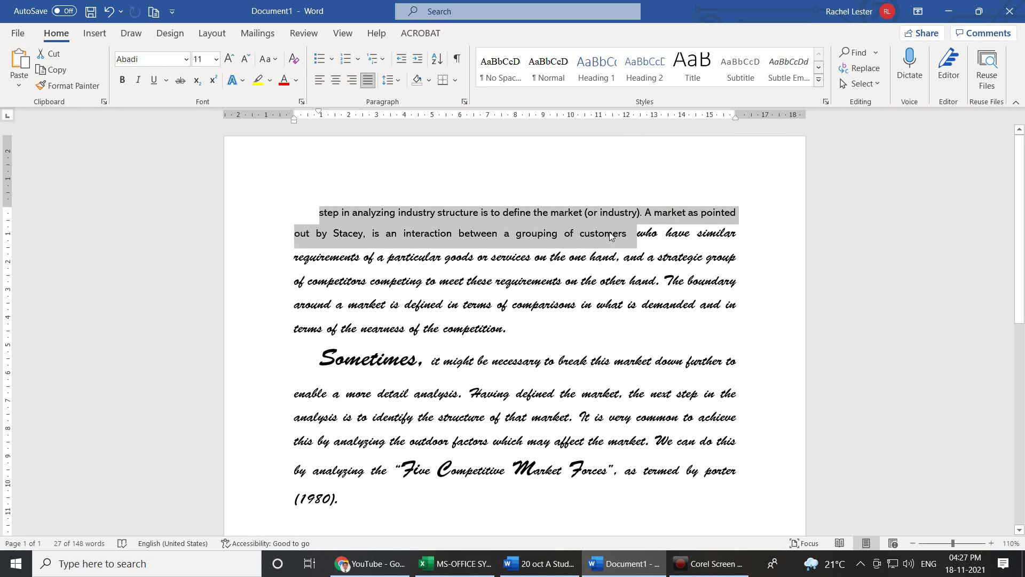
pyautogui.click(276, 62)
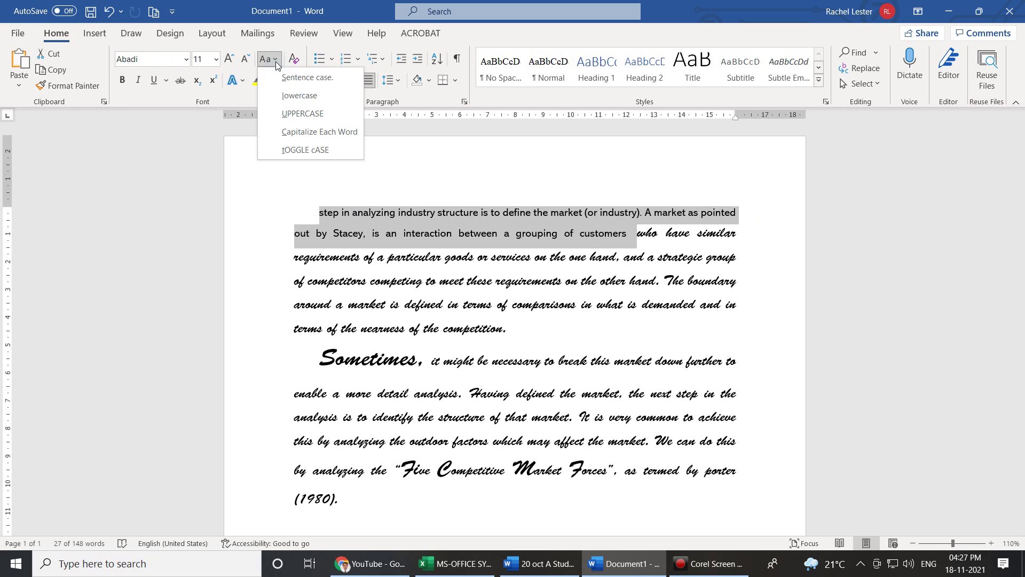
pyautogui.click(314, 96)
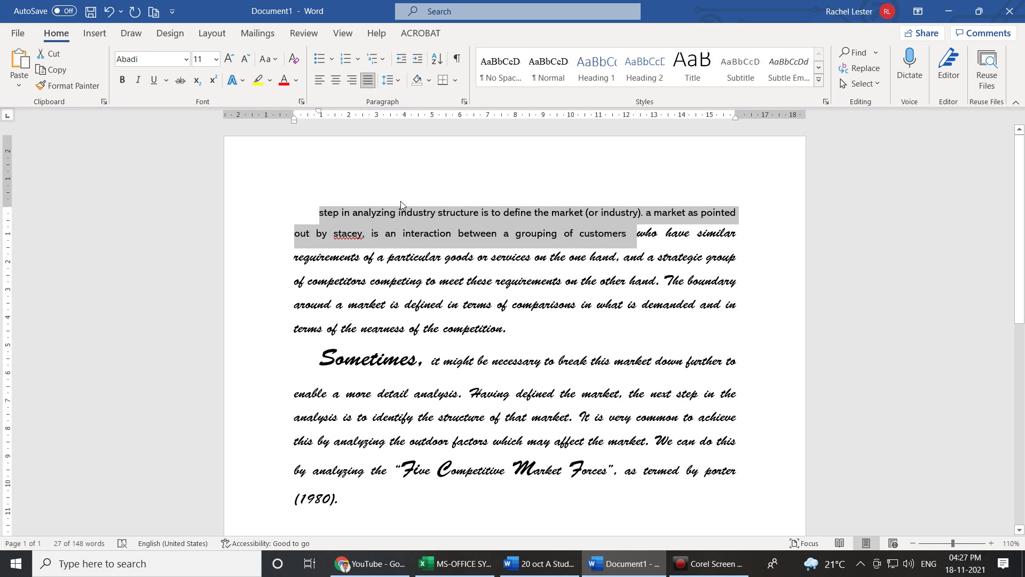
# Cycle the passage through Sentence case, lowercase and UPPERCASE, ending with Capitalize Each Word.
pyautogui.click(270, 59)
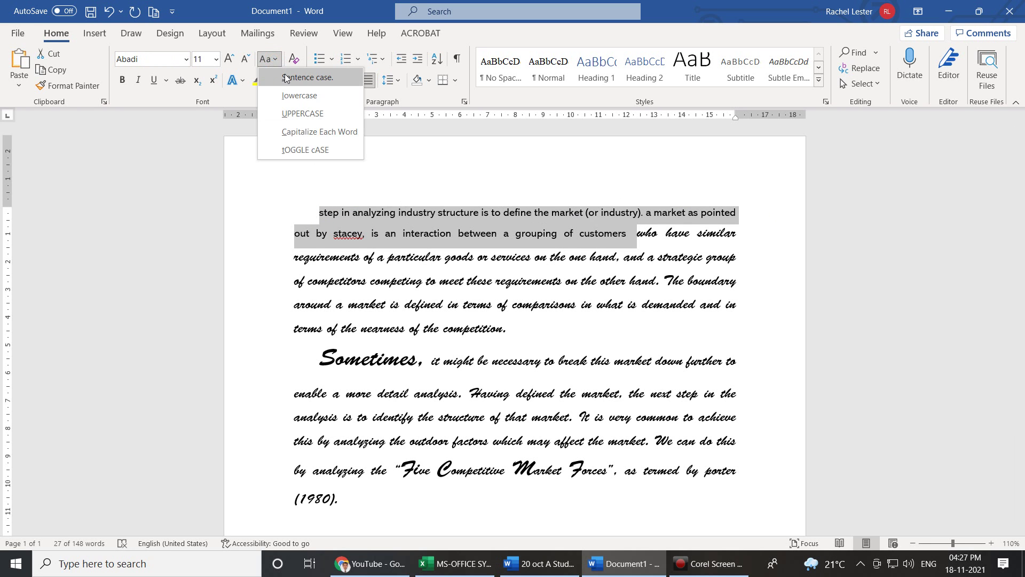
pyautogui.click(286, 78)
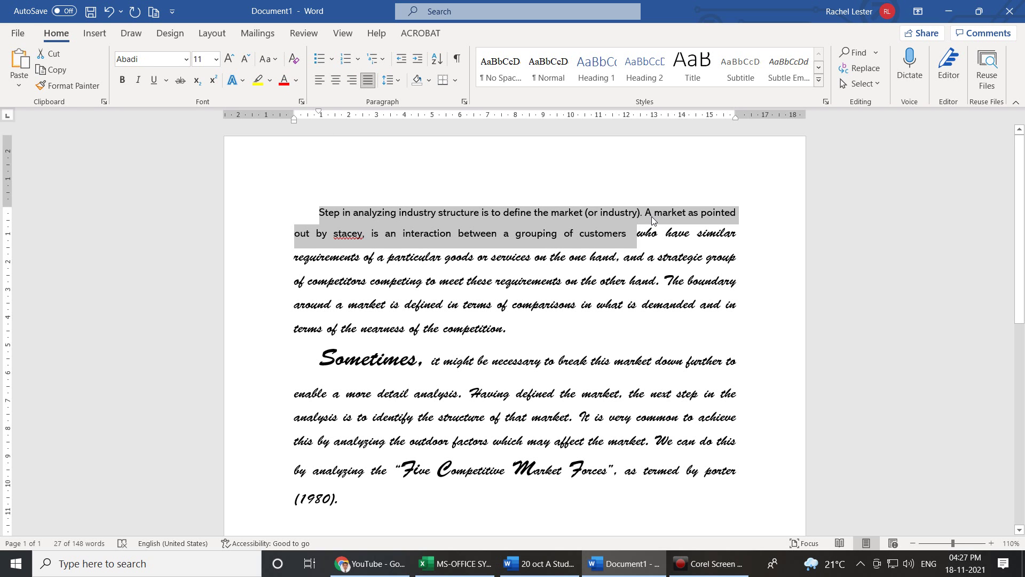
pyautogui.click(275, 62)
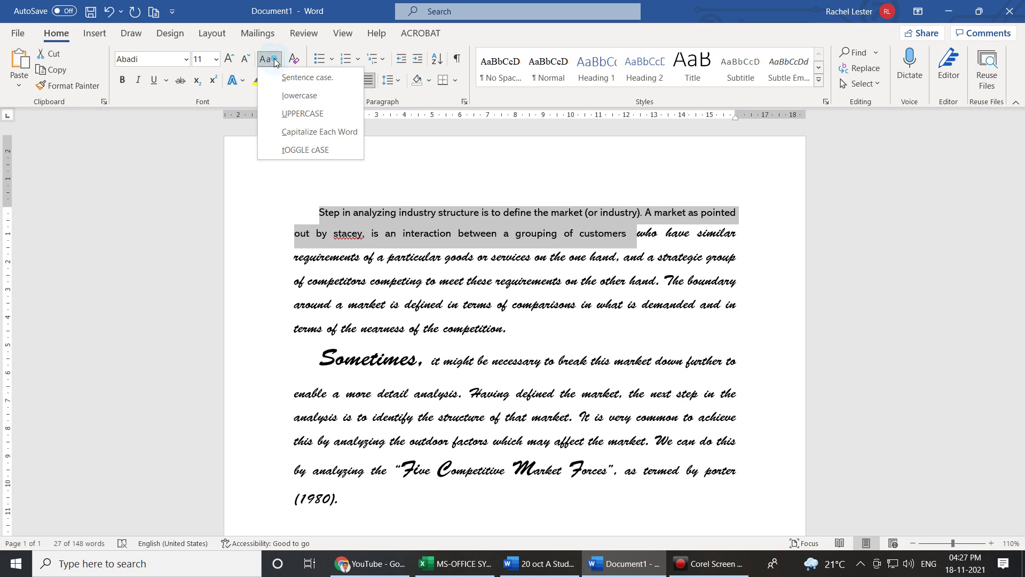
pyautogui.click(313, 101)
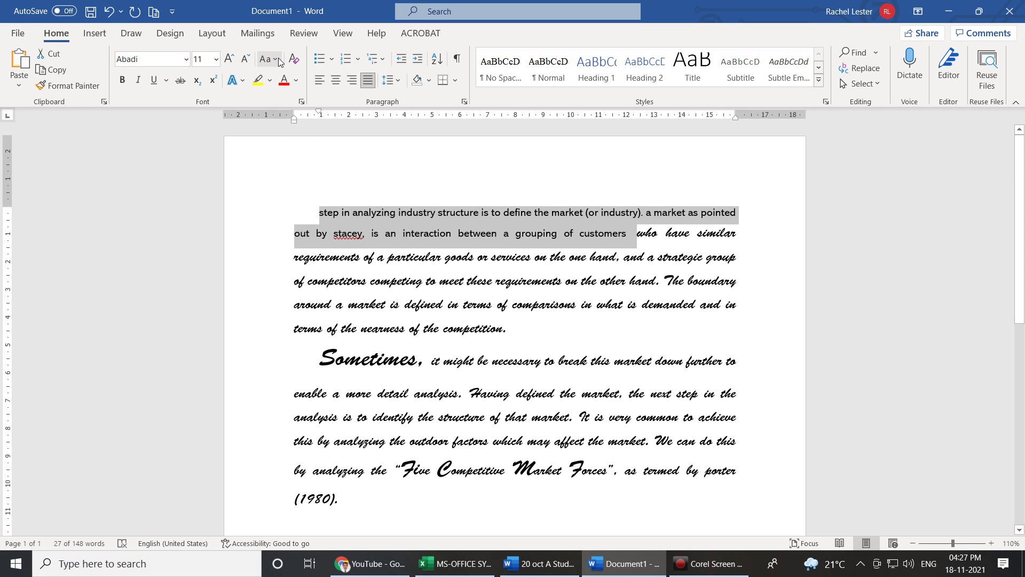
pyautogui.click(276, 58)
pyautogui.click(290, 107)
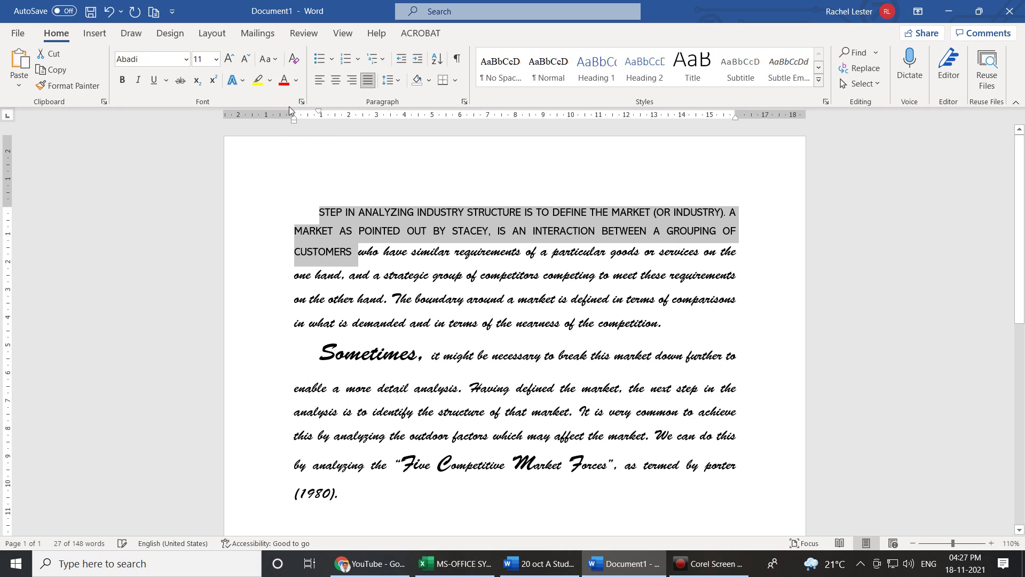
pyautogui.click(278, 61)
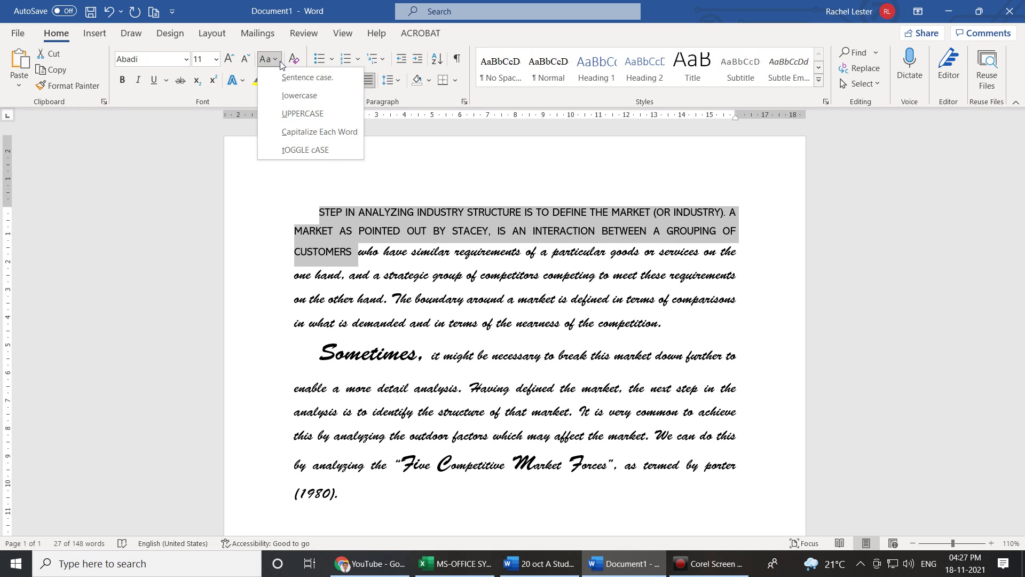
pyautogui.click(291, 132)
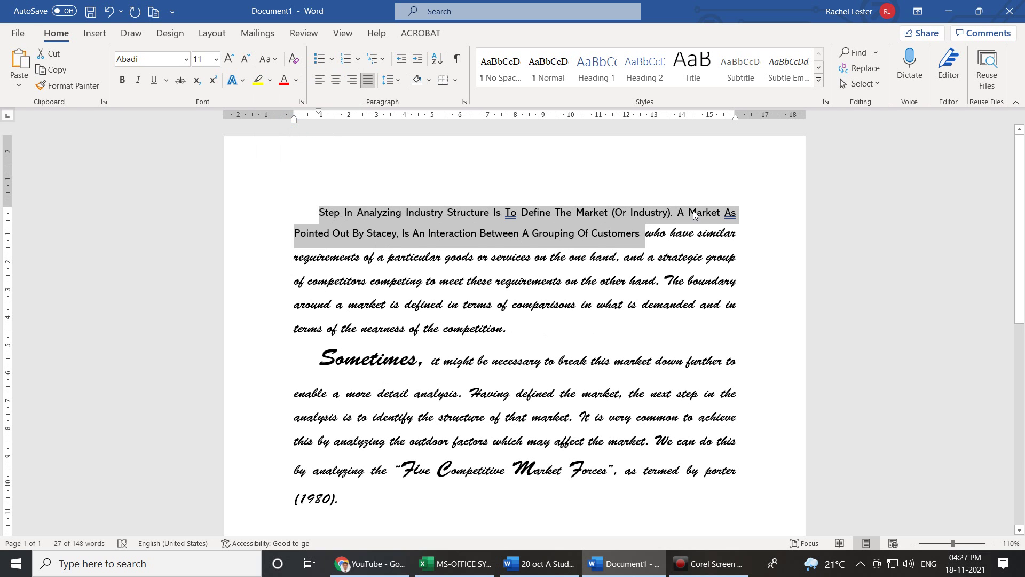
pyautogui.click(274, 60)
# Apply tOGGLE cASE to the opening passage so it reads 'sTEP iN aNALYZING'.
pyautogui.click(297, 150)
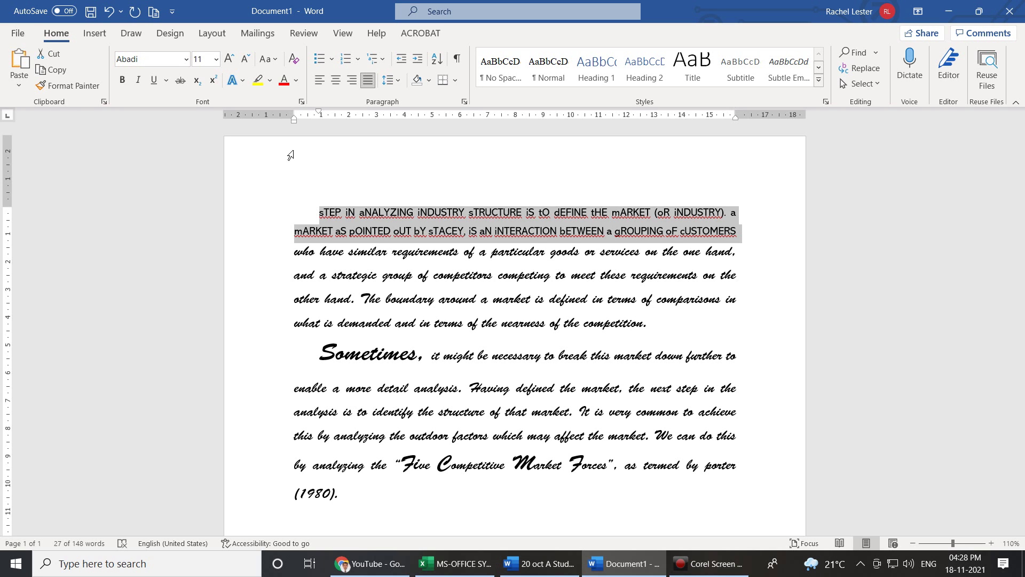
pyautogui.click(276, 59)
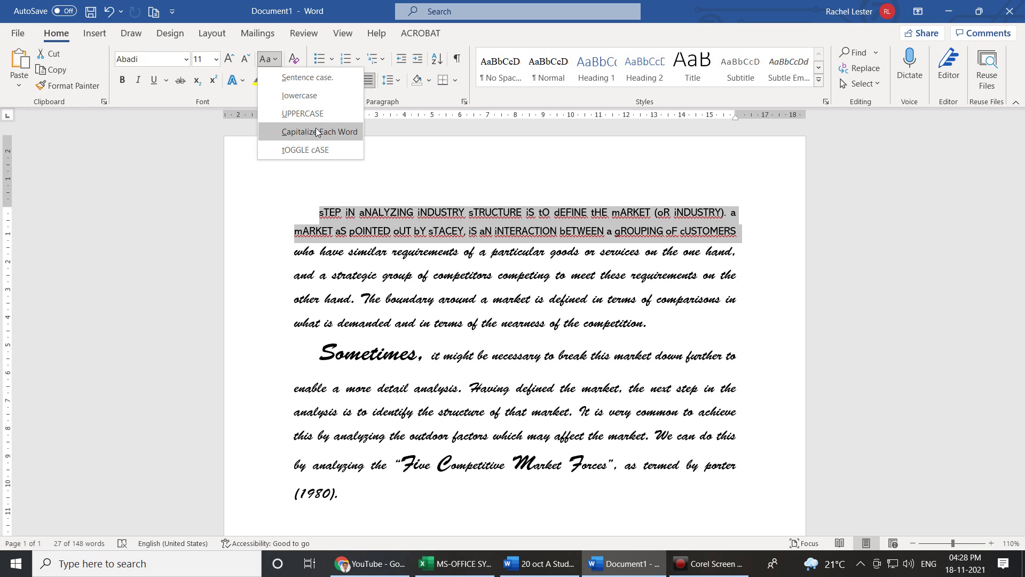
pyautogui.click(317, 131)
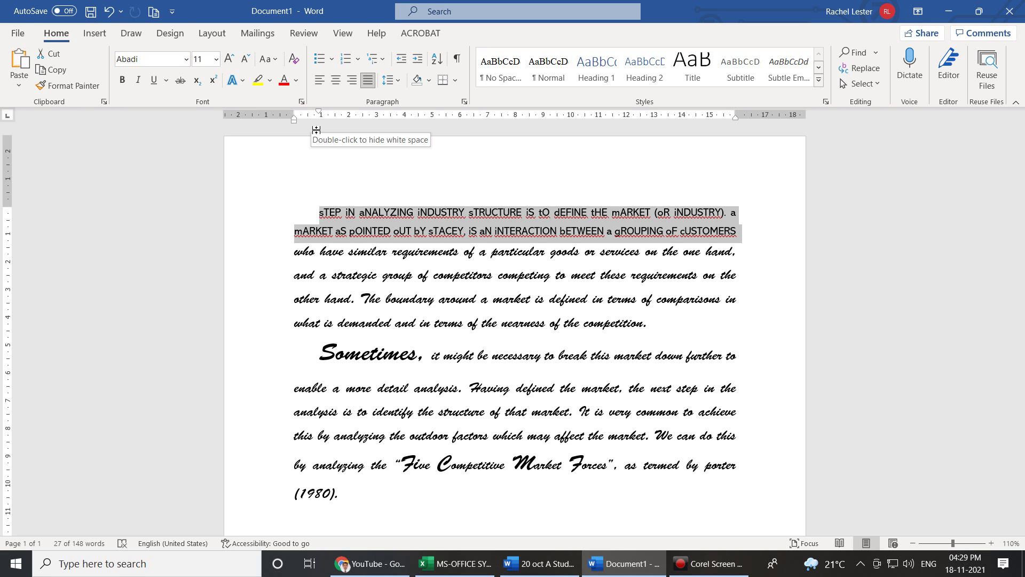
pyautogui.click(273, 57)
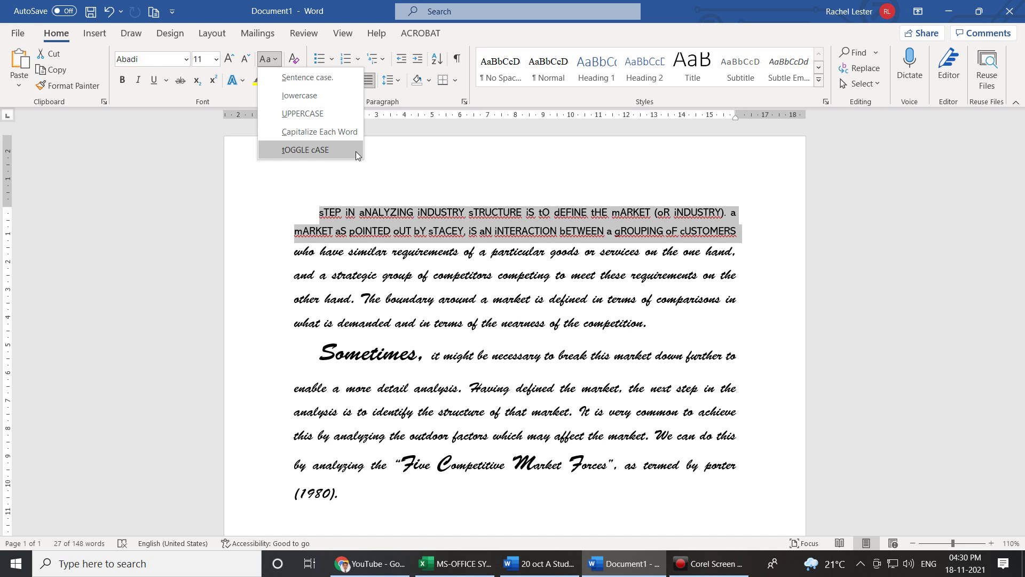
# Close the Change Case list from a blank spot on the page, leaving the text unchanged.
pyautogui.click(381, 156)
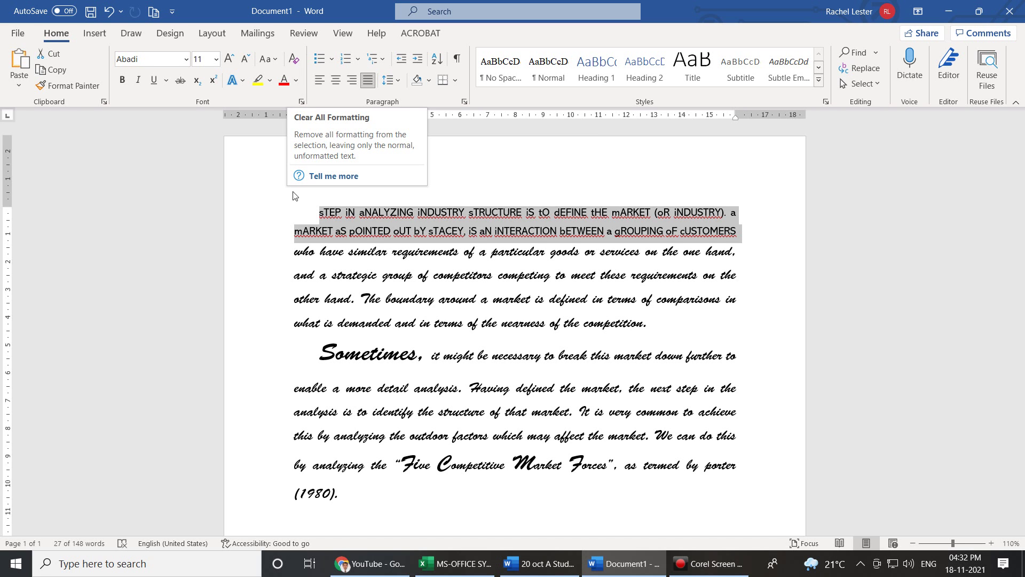
pyautogui.moveTo(345, 494); pyautogui.dragTo(303, 213)
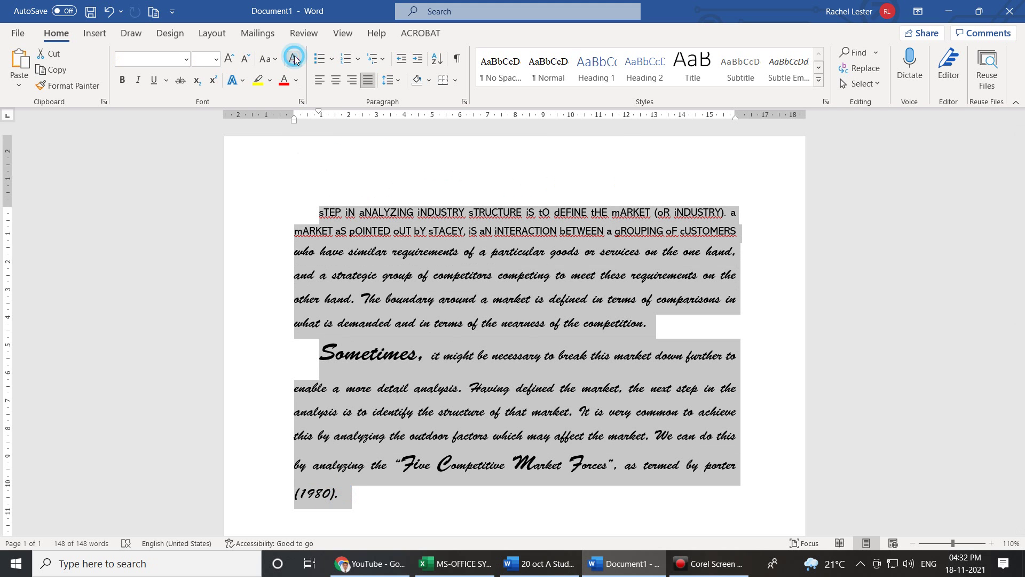
pyautogui.click(294, 58)
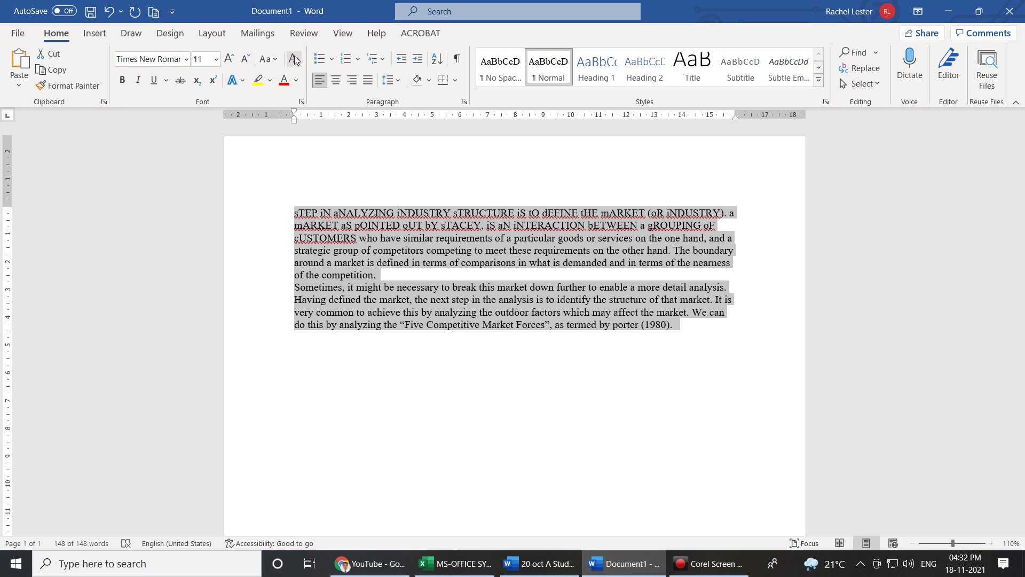
pyautogui.click(376, 525)
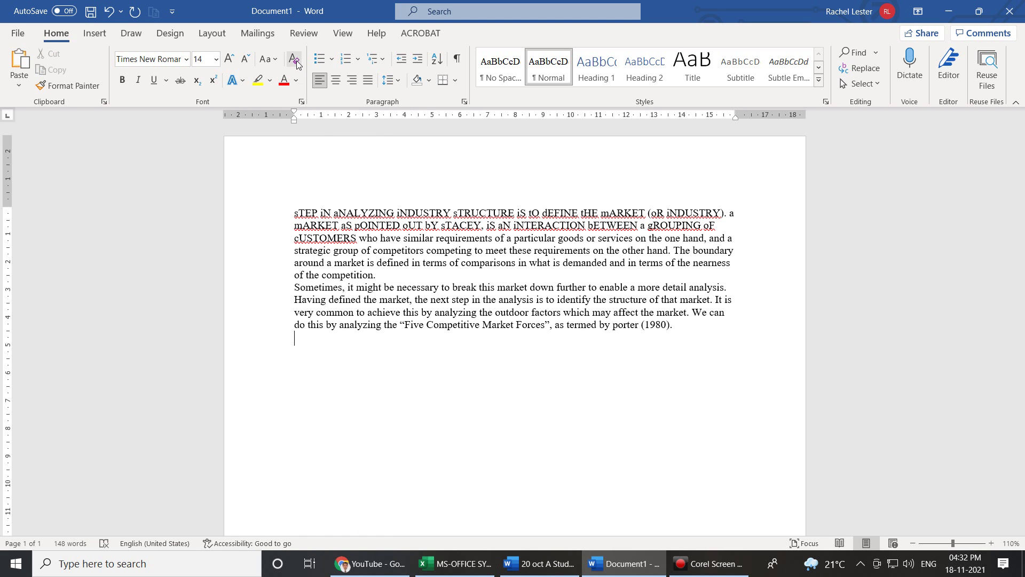
pyautogui.click(343, 312)
# Bold the text from 'achieve' onward, italicize 'is defined…', and underline 'mARKET…competitors'.
pyautogui.moveTo(677, 332); pyautogui.dragTo(368, 313)
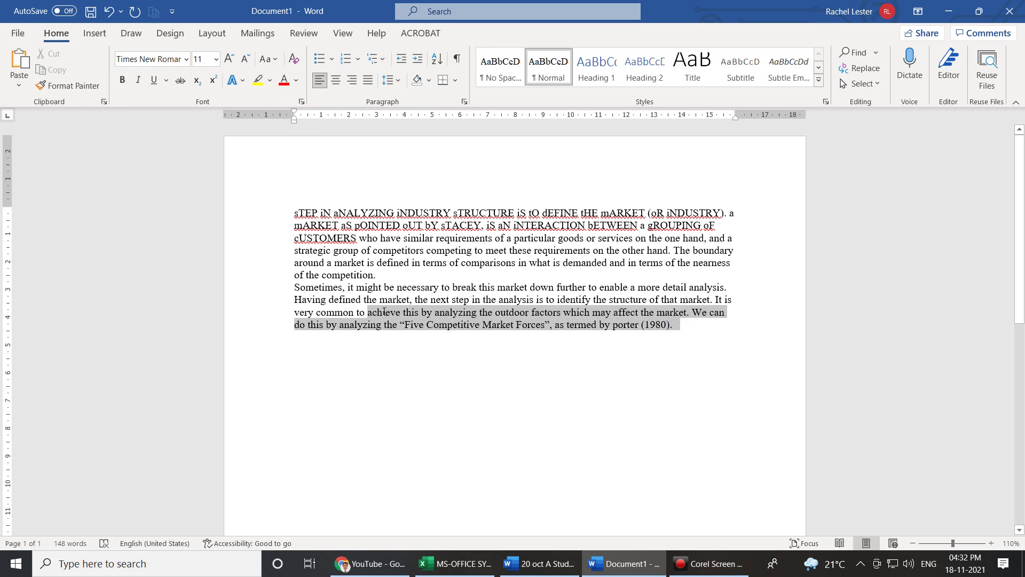
pyautogui.click(122, 80)
pyautogui.moveTo(460, 299); pyautogui.dragTo(366, 262)
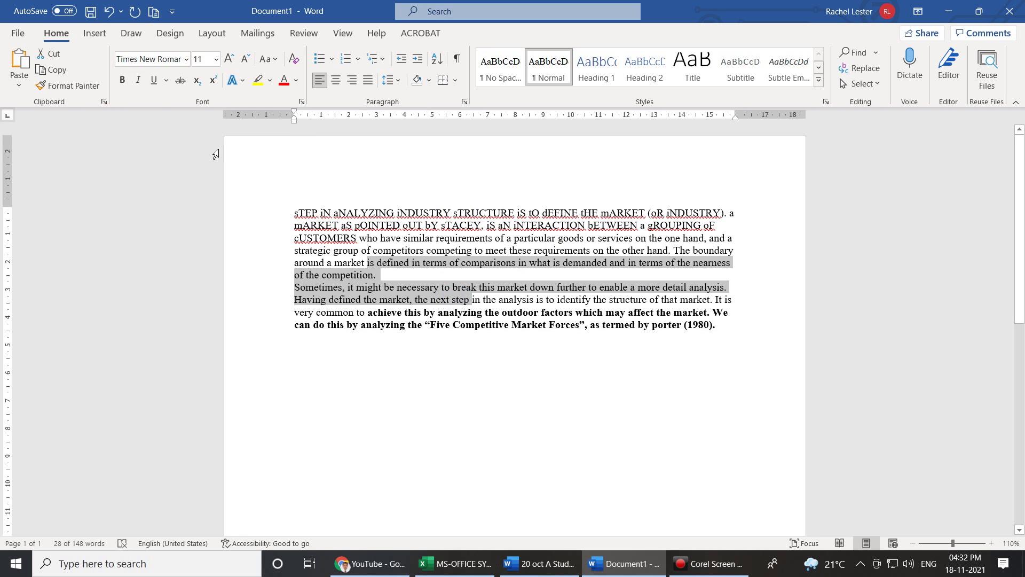
pyautogui.click(138, 80)
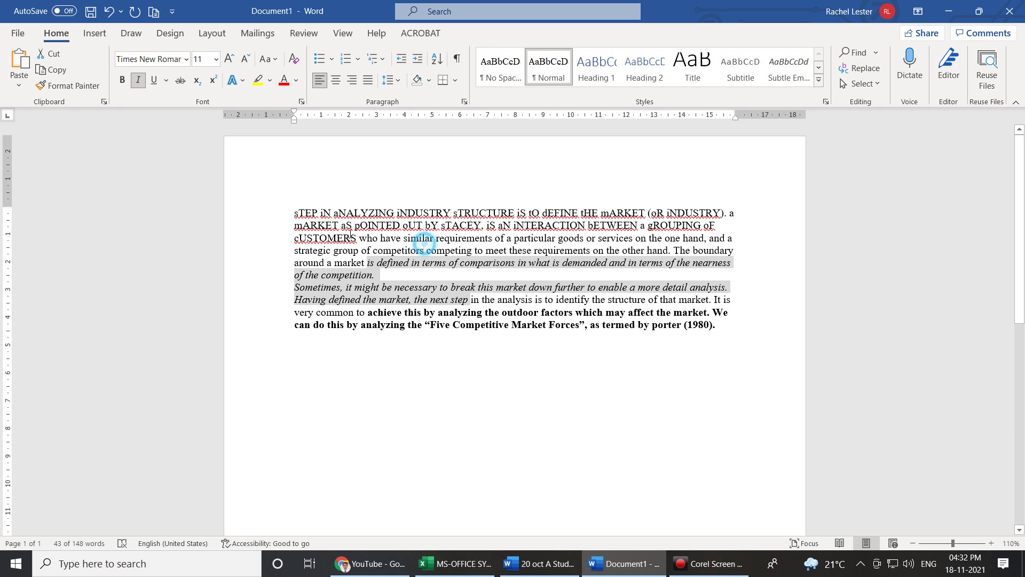
pyautogui.moveTo(425, 249); pyautogui.dragTo(294, 226)
pyautogui.click(157, 81)
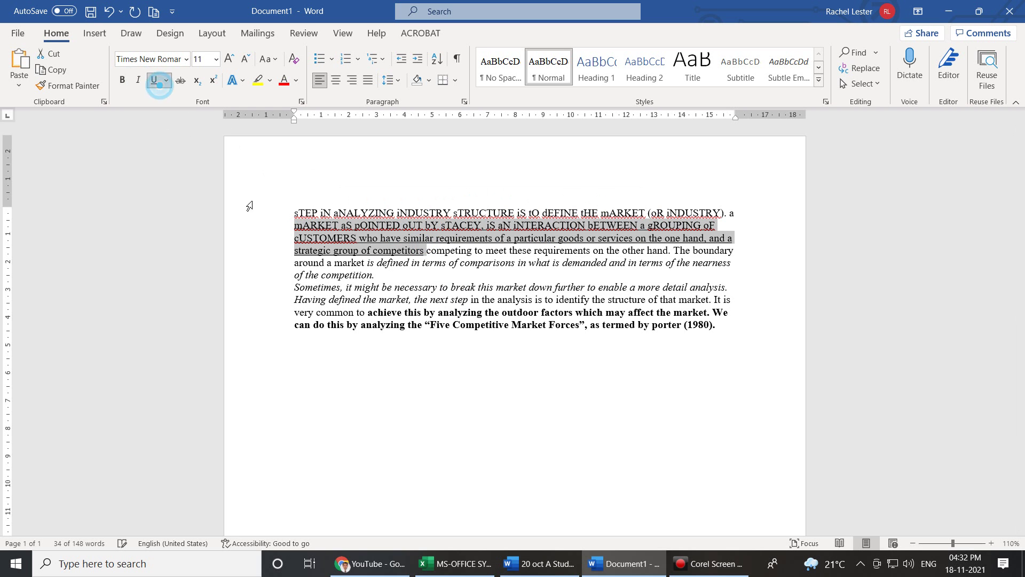
# Make 'Sometimes, it might' subscript and 'these requirements…demanded' superscript in Brush Script Std.
pyautogui.moveTo(382, 287); pyautogui.dragTo(295, 287)
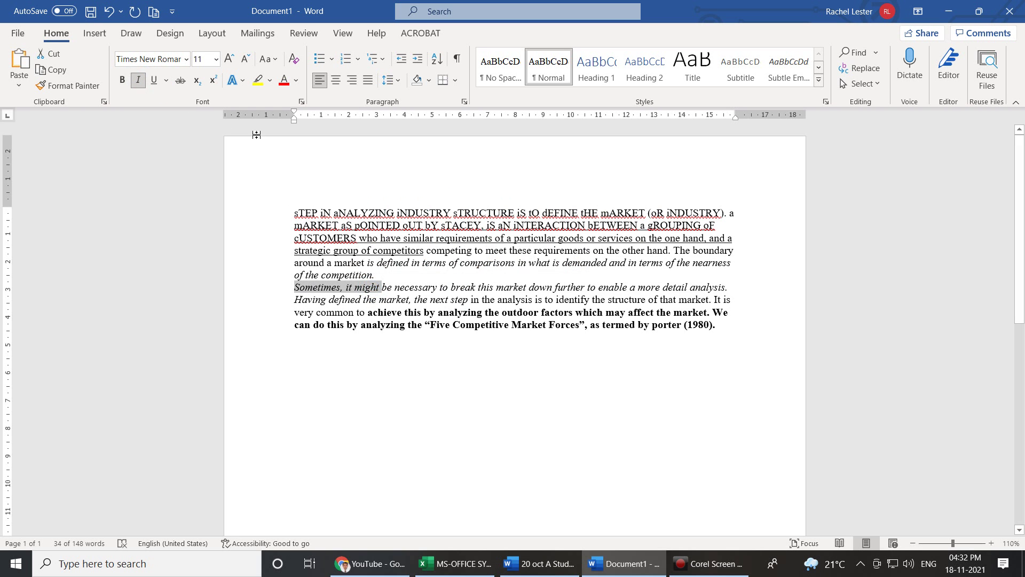
pyautogui.click(194, 81)
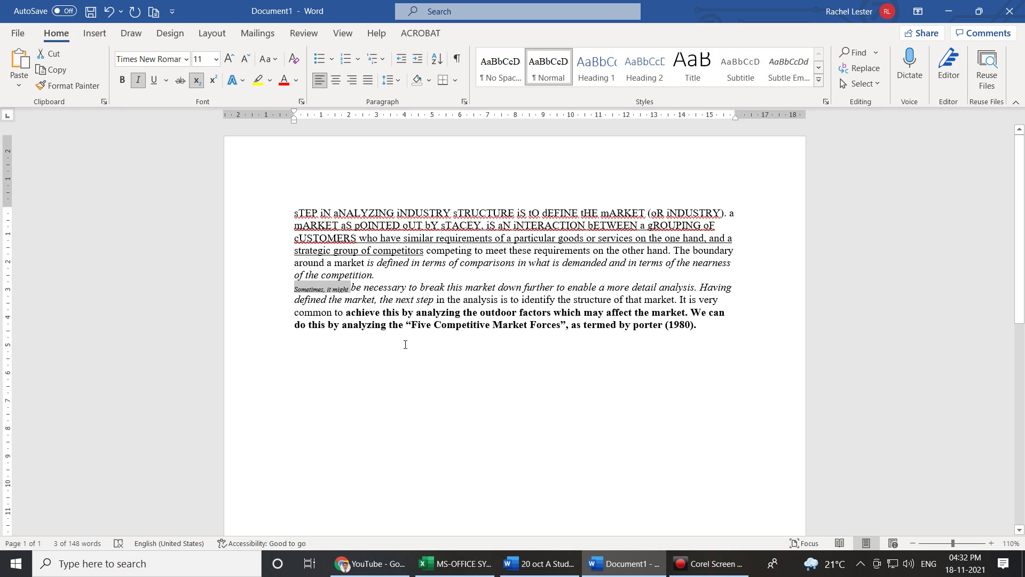
pyautogui.moveTo(609, 263); pyautogui.dragTo(510, 250)
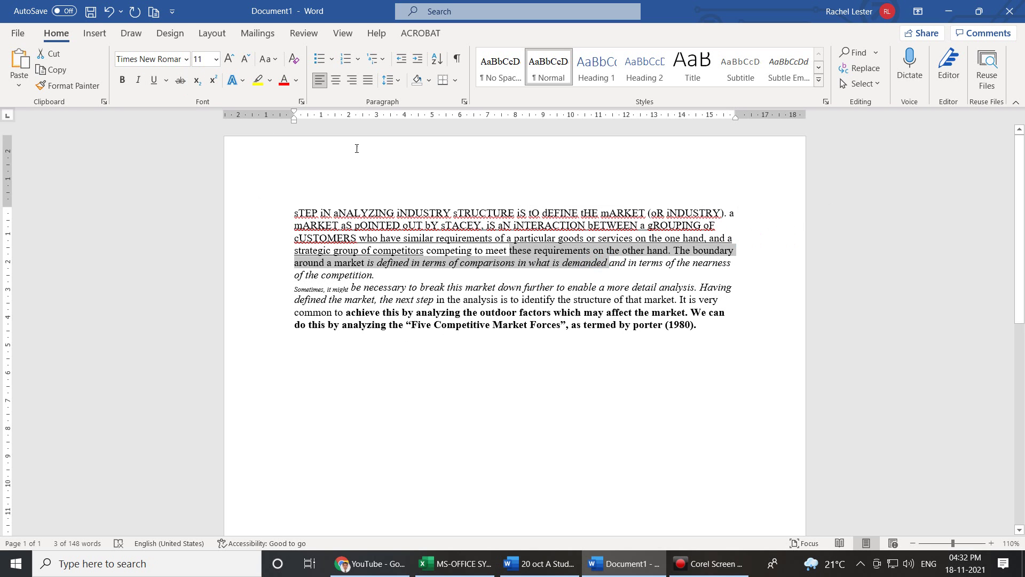
pyautogui.click(214, 79)
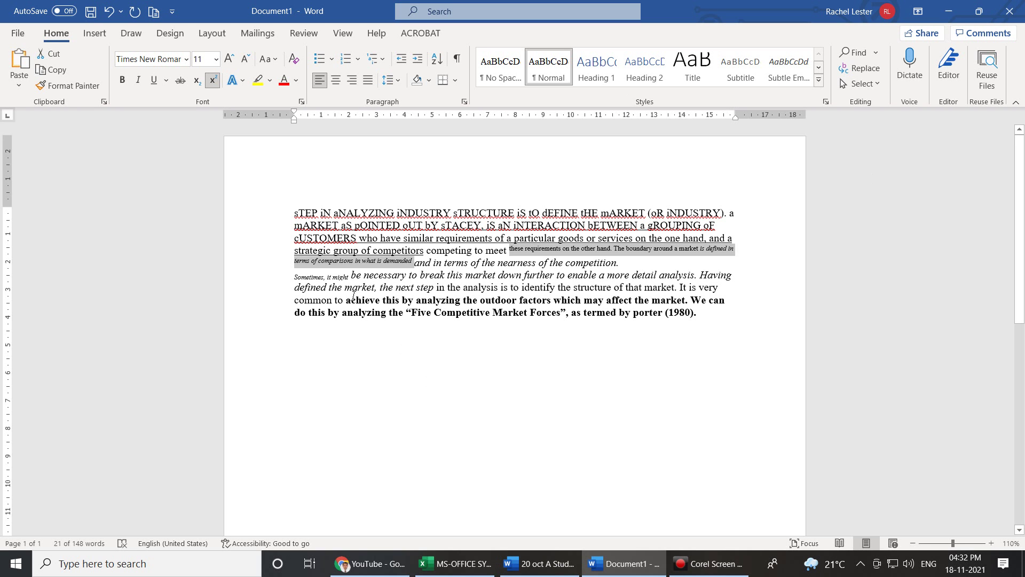
pyautogui.click(186, 59)
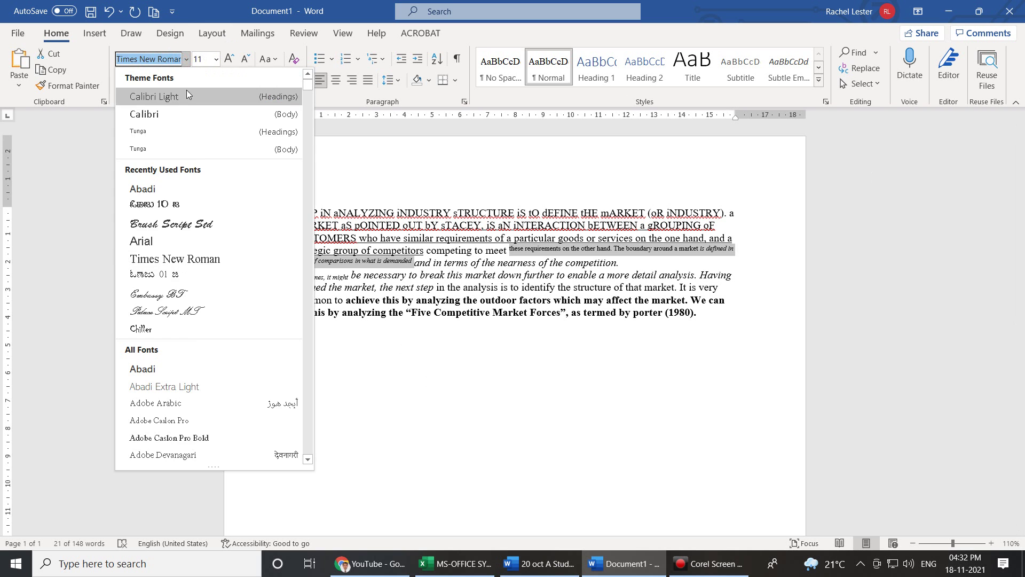
pyautogui.click(176, 224)
# Set the text from 'achieve' to the document end in Adobe Caslon Pro 14.
pyautogui.click(383, 302)
pyautogui.hotkey('ctrl', 'shift', 'End')
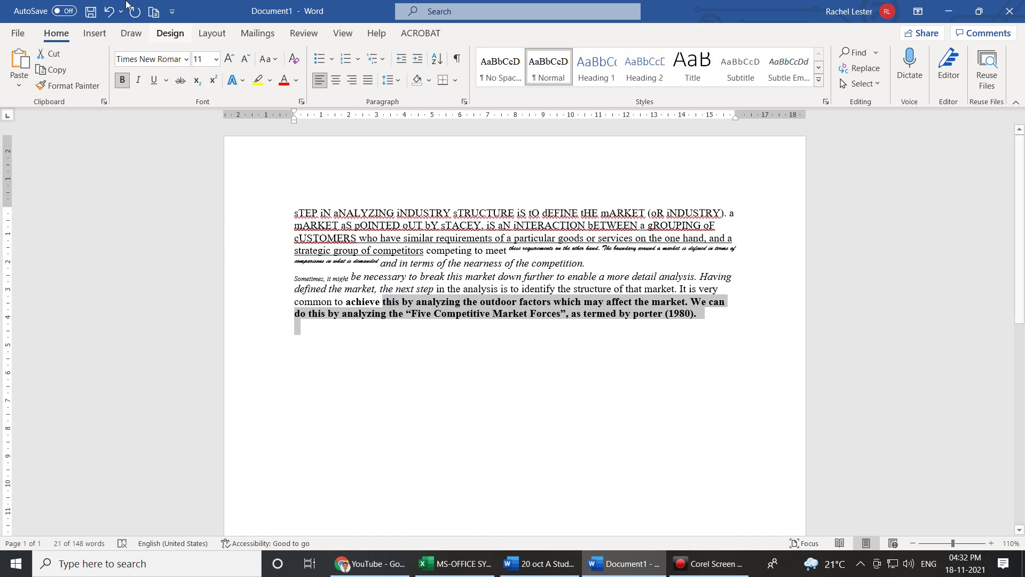
pyautogui.click(187, 59)
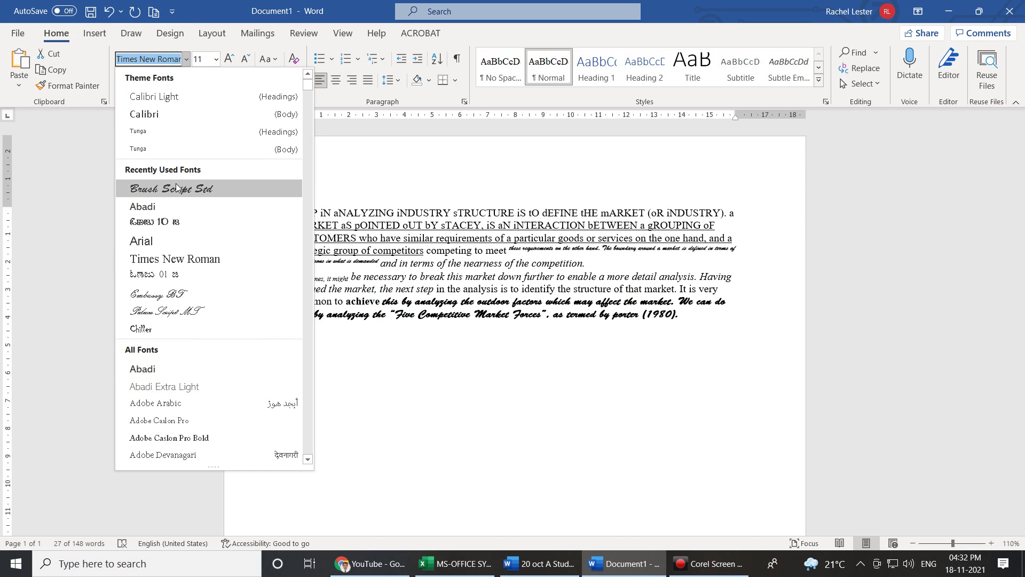
pyautogui.click(177, 435)
pyautogui.hotkey('ctrl', 'shift', '.')
pyautogui.hotkey('ctrl', 'shift', '.')
pyautogui.click(322, 442)
pyautogui.click(740, 332)
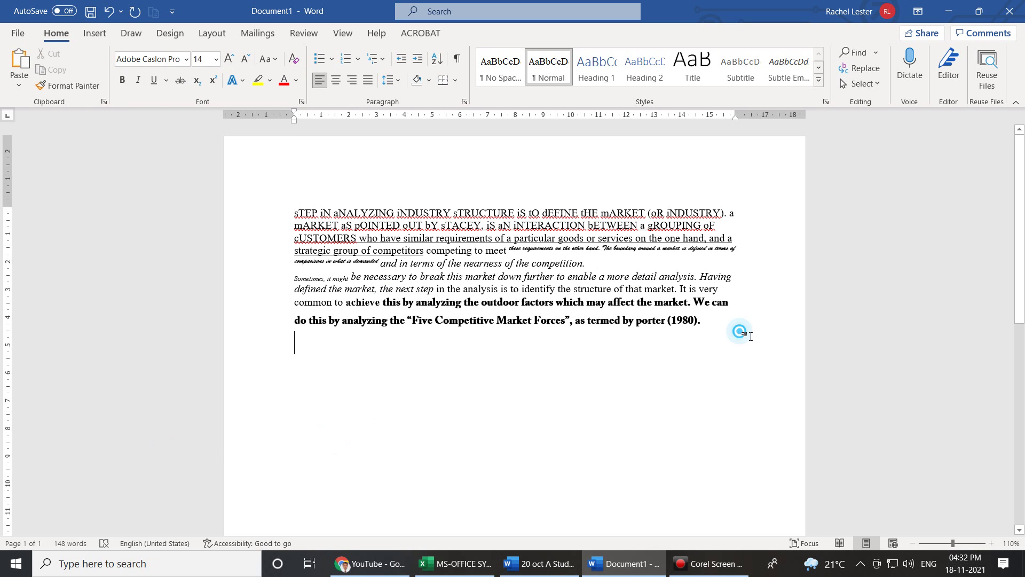
pyautogui.moveTo(751, 336); pyautogui.dragTo(295, 212)
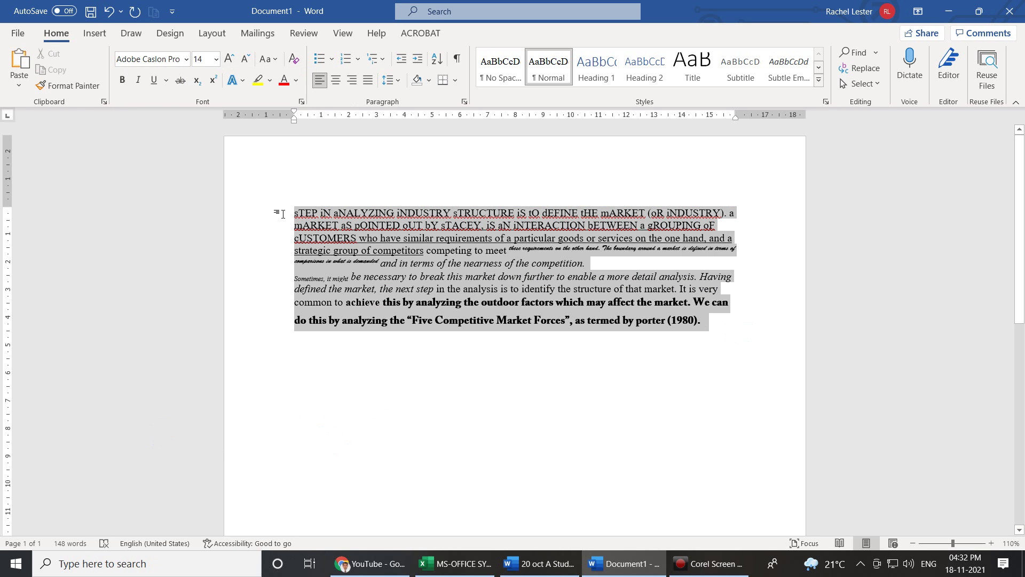
# Apply Clear All Formatting to the selected text so both paragraphs revert to plain Times New Roman 11.
pyautogui.click(294, 60)
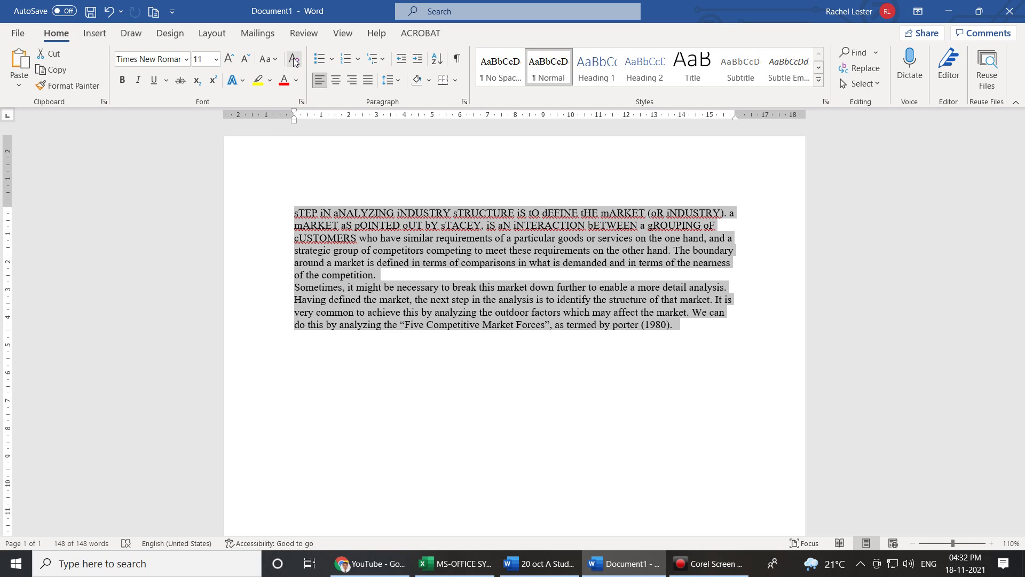
pyautogui.click(294, 61)
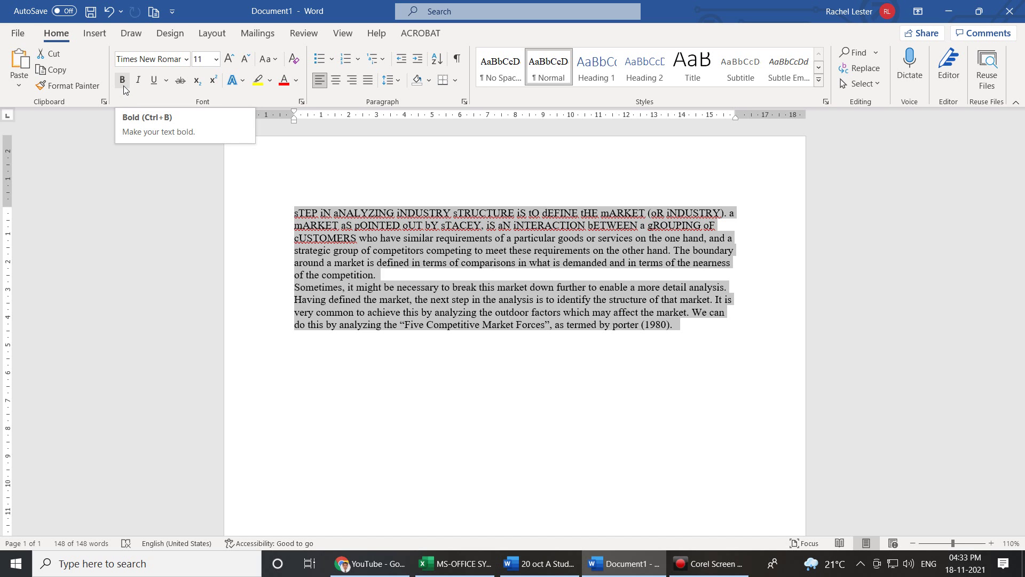
pyautogui.click(497, 350)
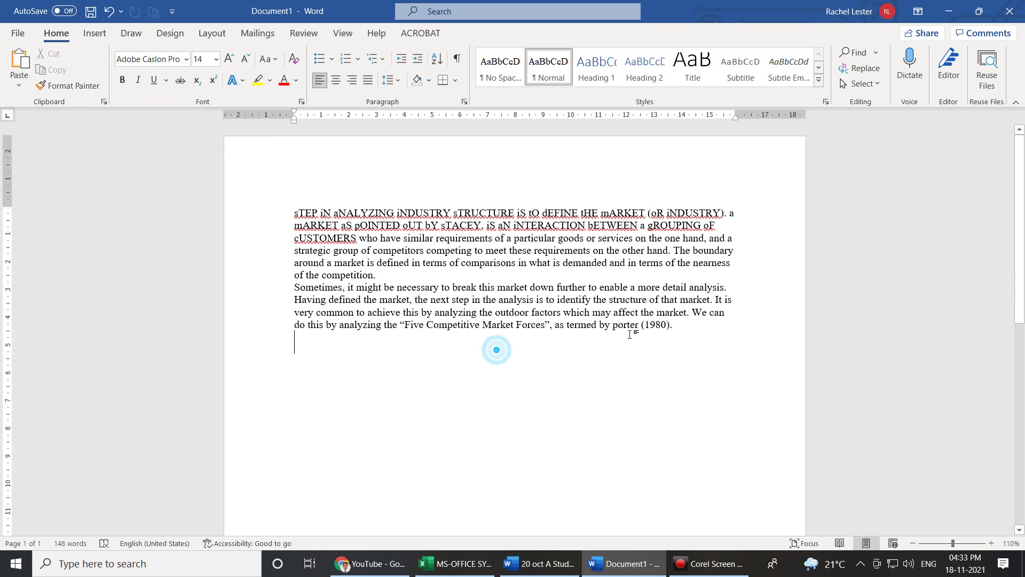
# Bold the text from "around a market is defined" through "porter (1980).".
pyautogui.moveTo(705, 328); pyautogui.dragTo(294, 263)
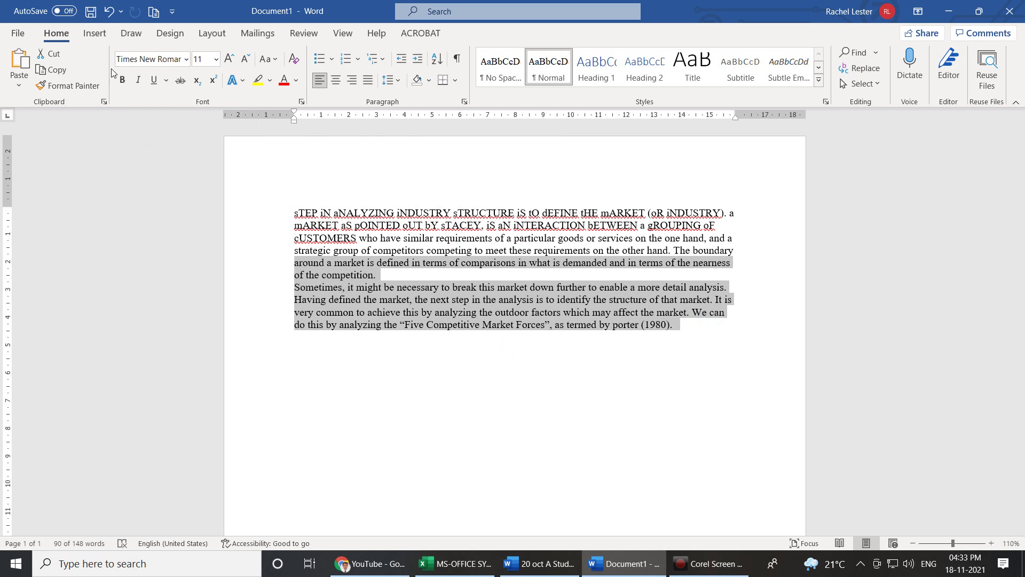
pyautogui.click(123, 81)
pyautogui.click(123, 80)
pyautogui.click(123, 81)
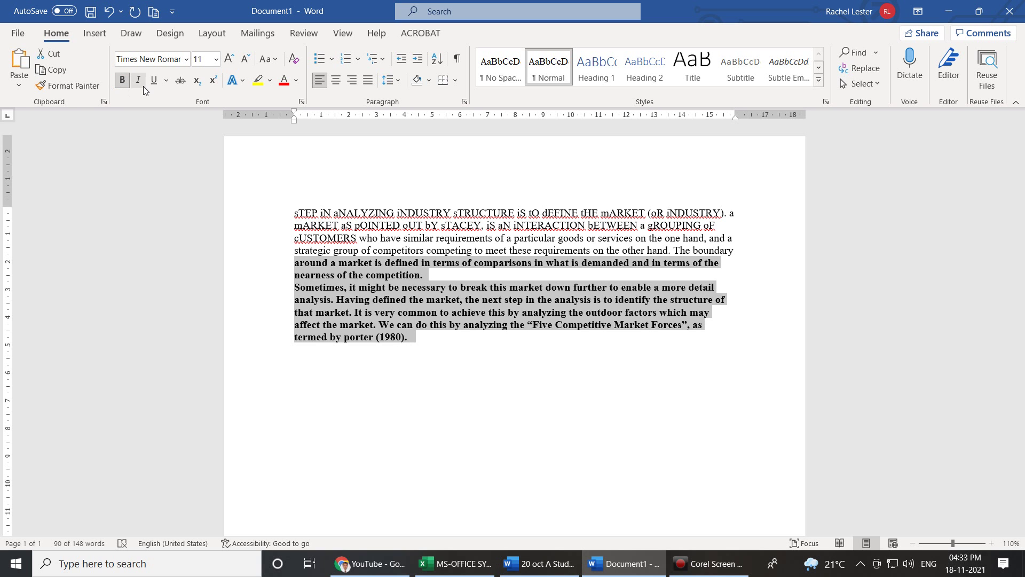
pyautogui.click(122, 81)
pyautogui.click(122, 81)
pyautogui.click(122, 81)
pyautogui.click(122, 81)
pyautogui.click(122, 80)
pyautogui.click(122, 81)
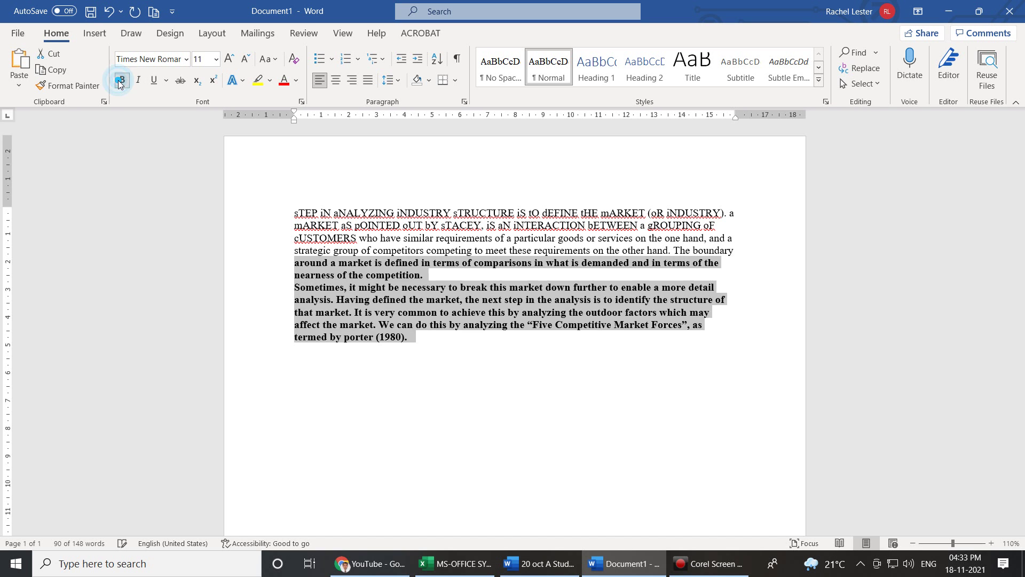
# Keep the opening lines regular weight, then switch to the consumer buying behaviour study document.
pyautogui.click(256, 154)
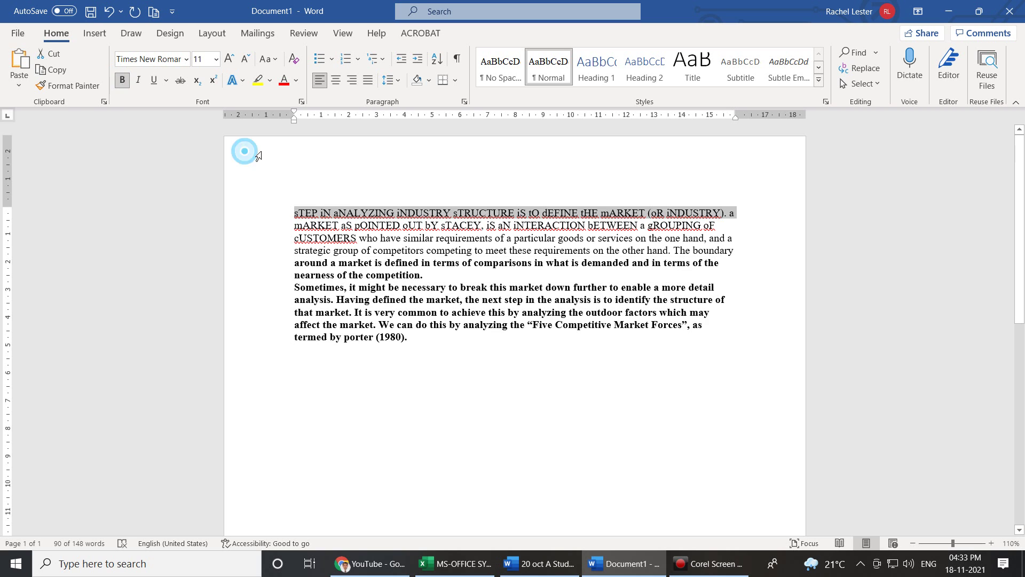
pyautogui.click(420, 337)
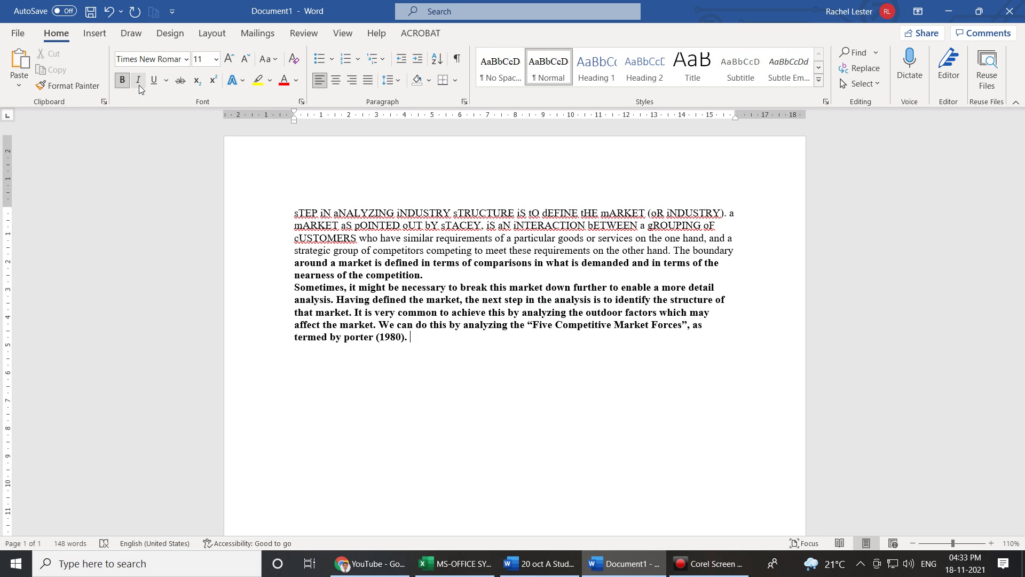
pyautogui.click(122, 79)
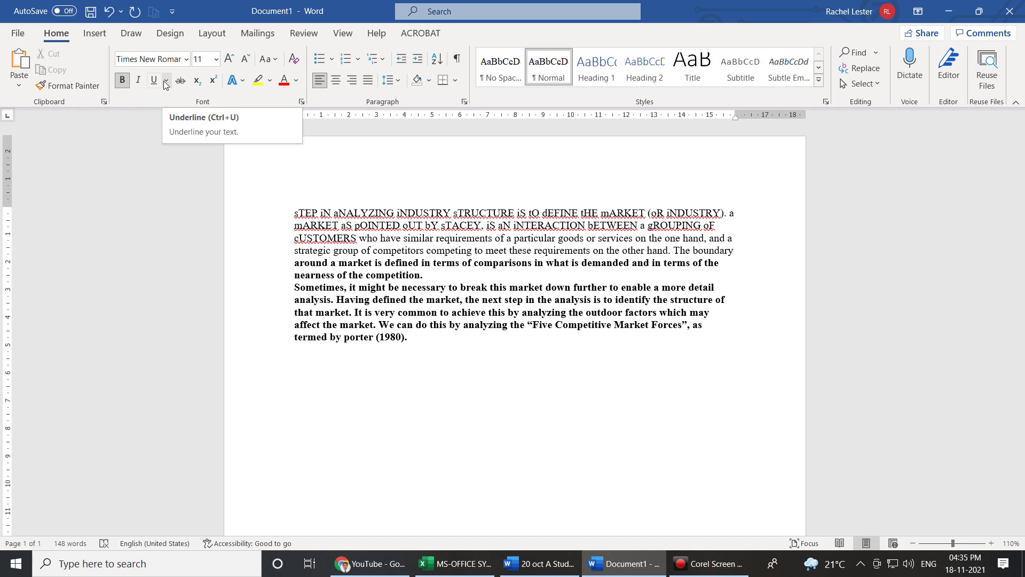
pyautogui.click(165, 80)
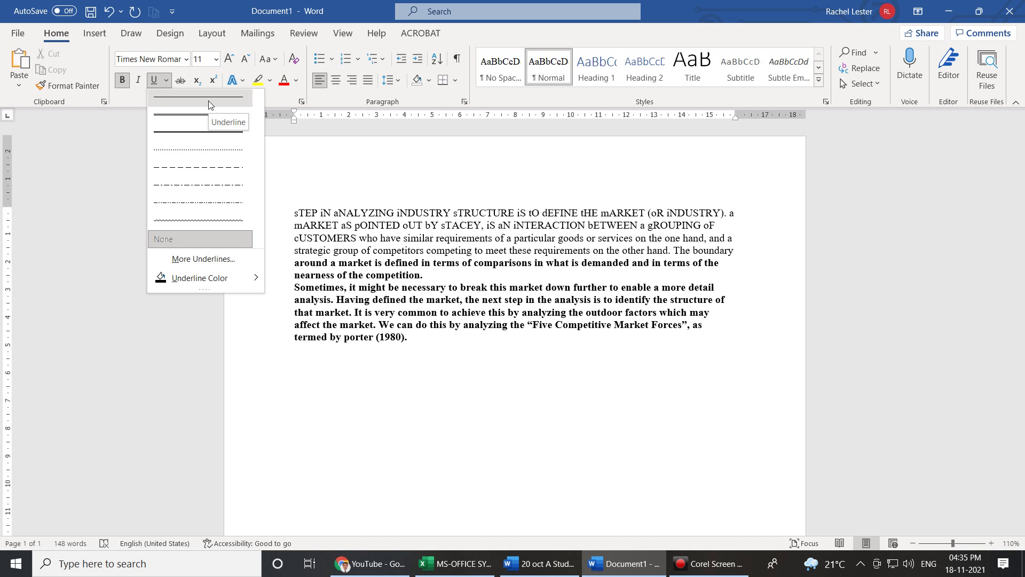
pyautogui.click(545, 569)
# Underline the METHODOLOGY title in the Chapter 04 contents row.
pyautogui.scroll(3, 573, 490)
pyautogui.scroll(-2, 573, 490)
pyautogui.scroll(-10, 573, 491)
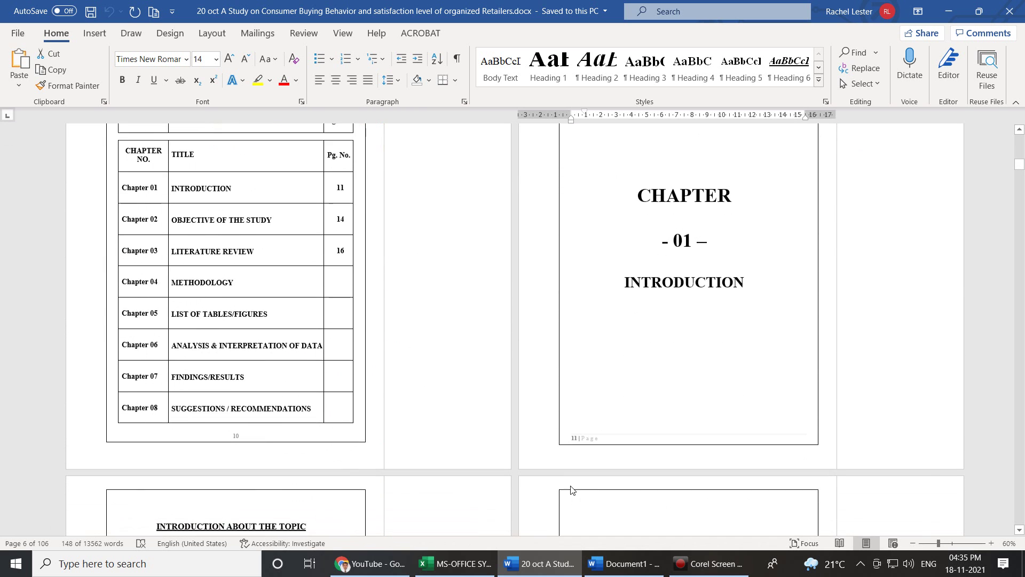
pyautogui.click(109, 291)
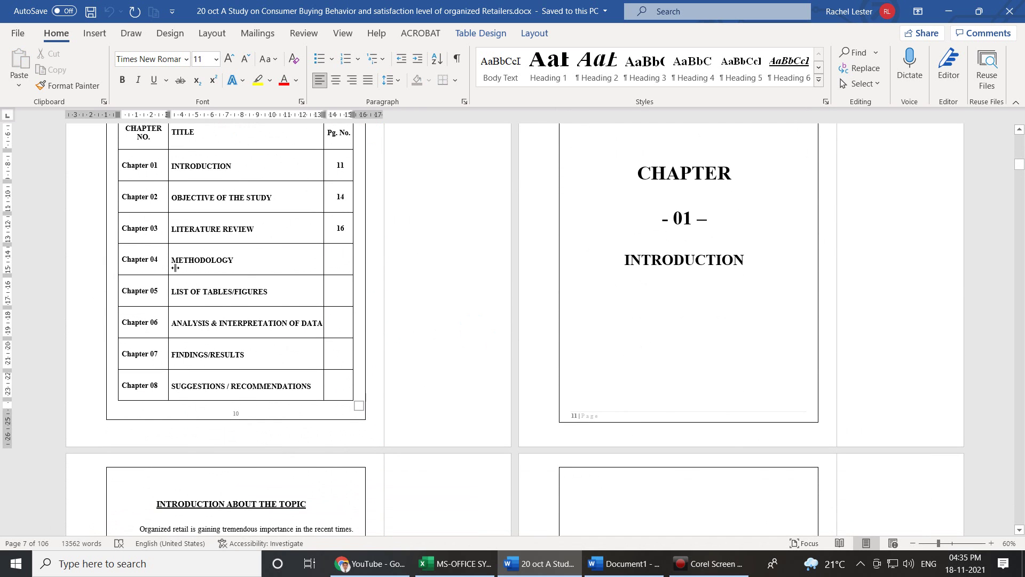
pyautogui.moveTo(171, 262); pyautogui.dragTo(258, 264)
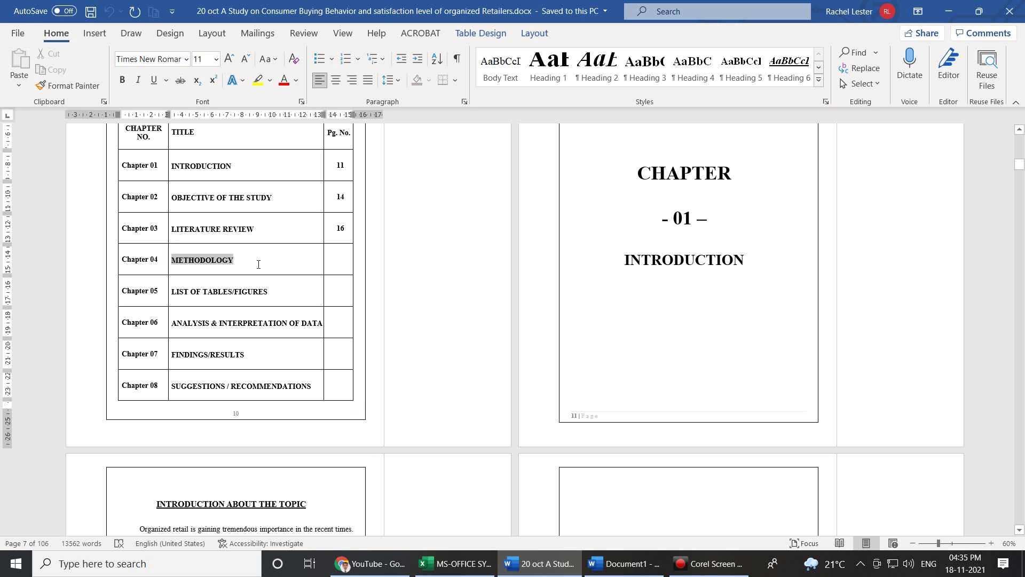
pyautogui.click(153, 80)
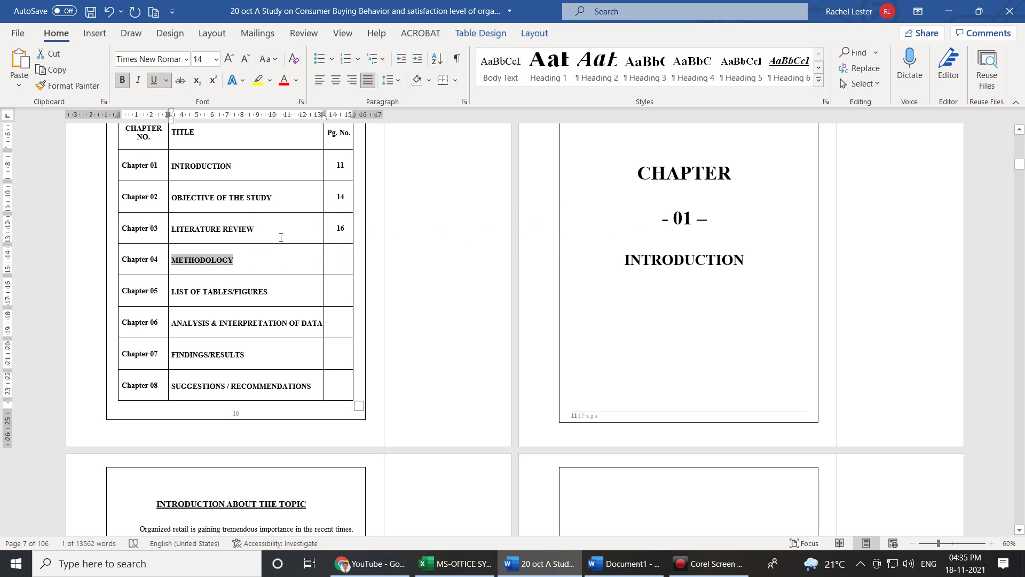
# Change the Chapter 03 contents row to UPPERCASE.
pyautogui.moveTo(275, 232); pyautogui.dragTo(164, 229)
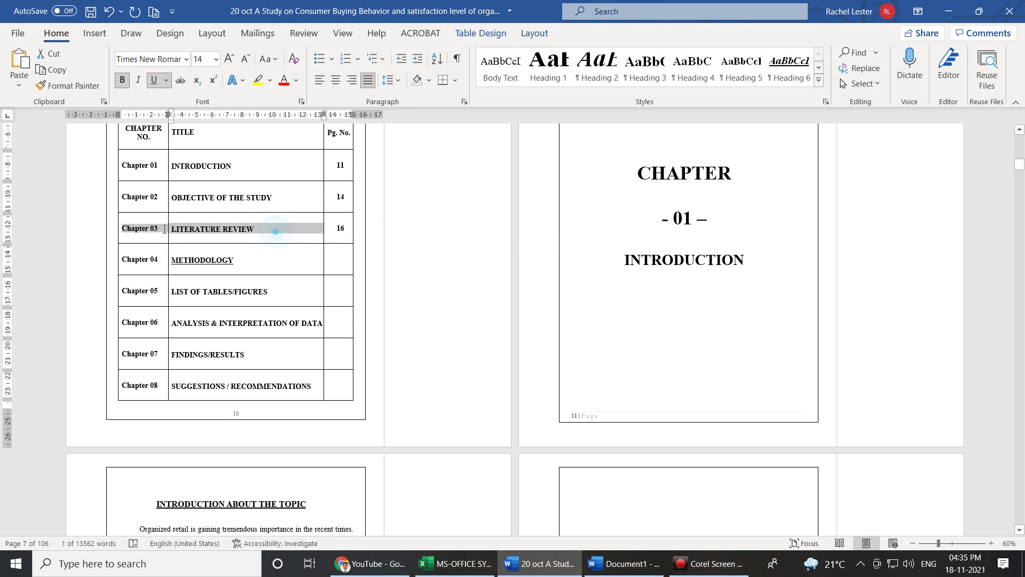
pyautogui.click(270, 60)
pyautogui.click(296, 95)
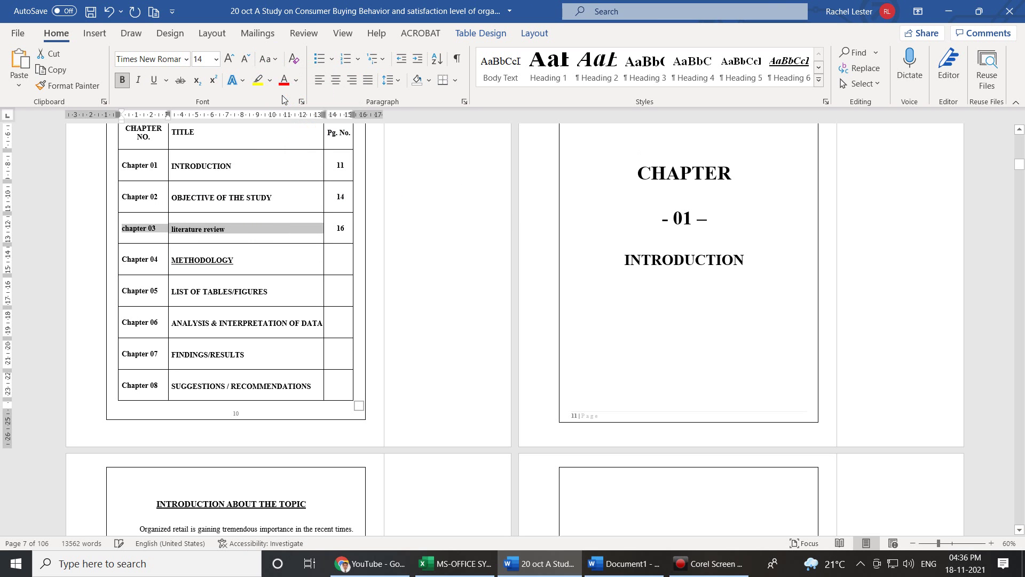
pyautogui.click(270, 59)
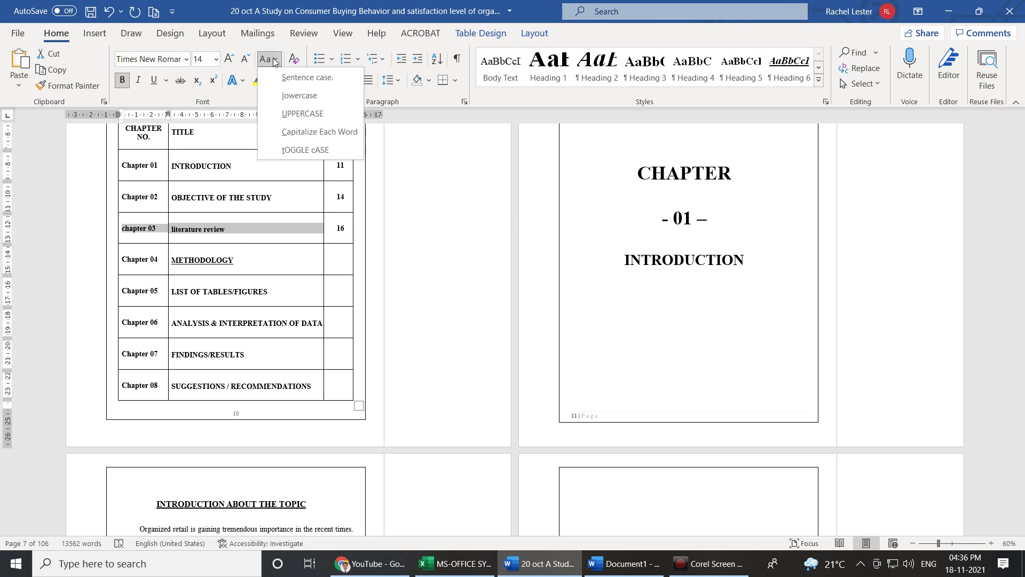
pyautogui.click(296, 111)
# Make the Chapter 02 contents row bold, italic and underlined.
pyautogui.moveTo(282, 198); pyautogui.dragTo(130, 198)
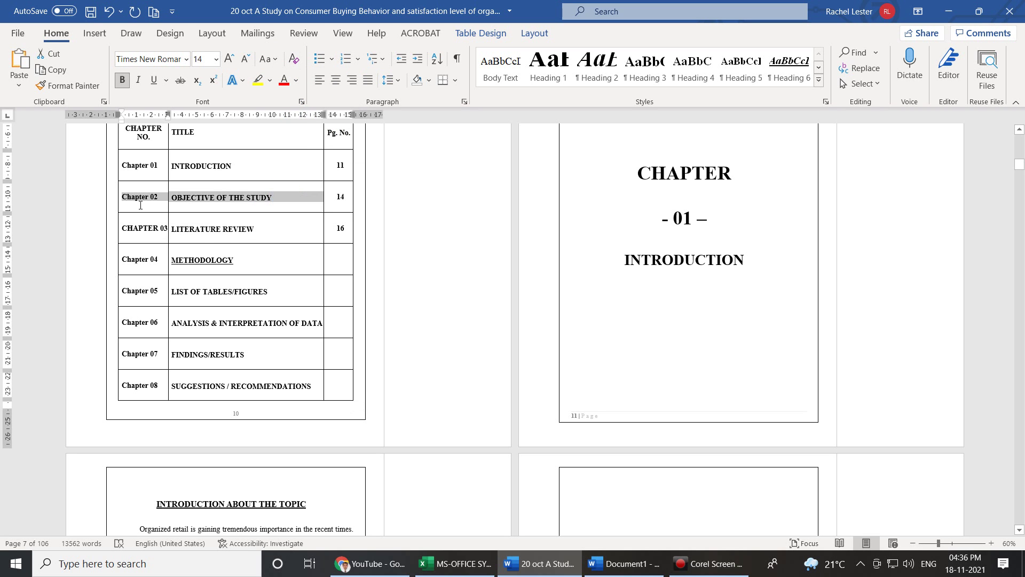
pyautogui.click(123, 81)
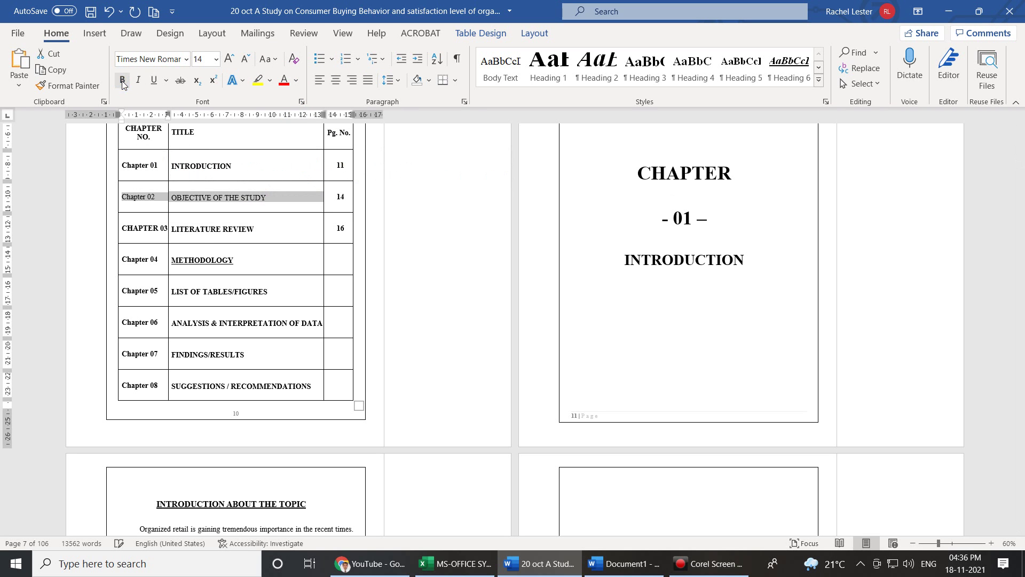
pyautogui.click(138, 79)
pyautogui.click(123, 84)
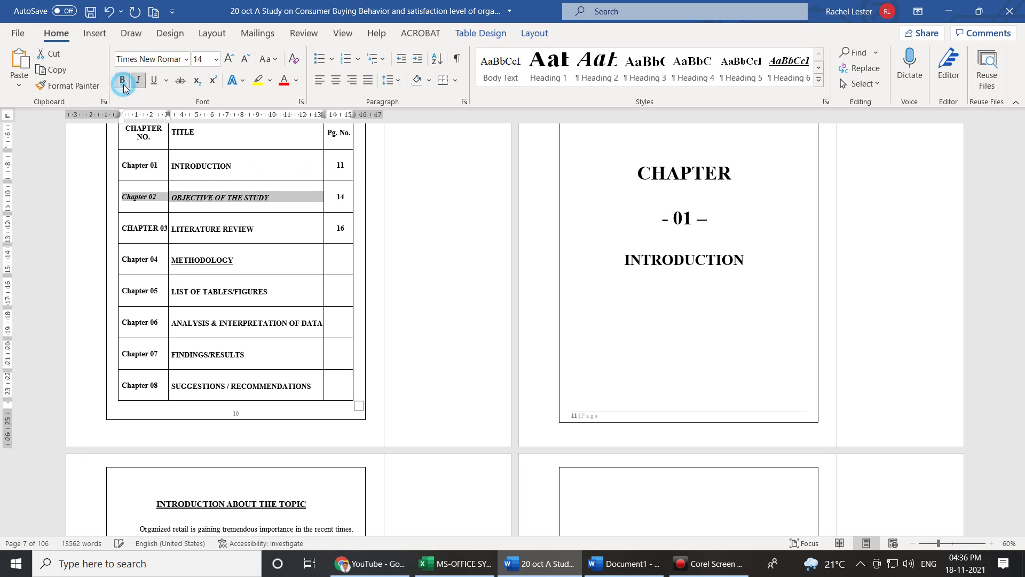
pyautogui.click(148, 82)
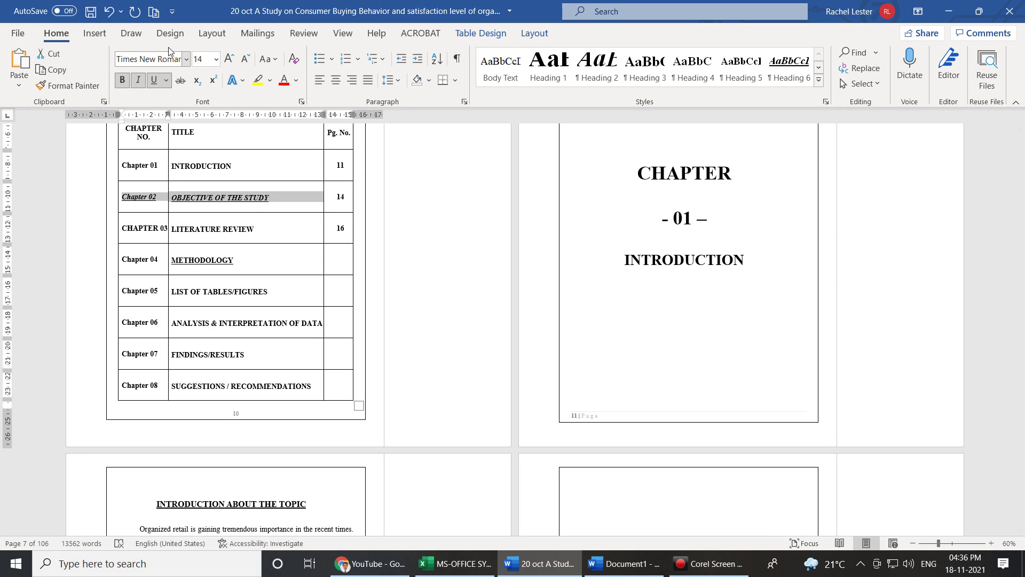
# Set the Chapter 02 contents row in the Algerian font.
pyautogui.click(186, 59)
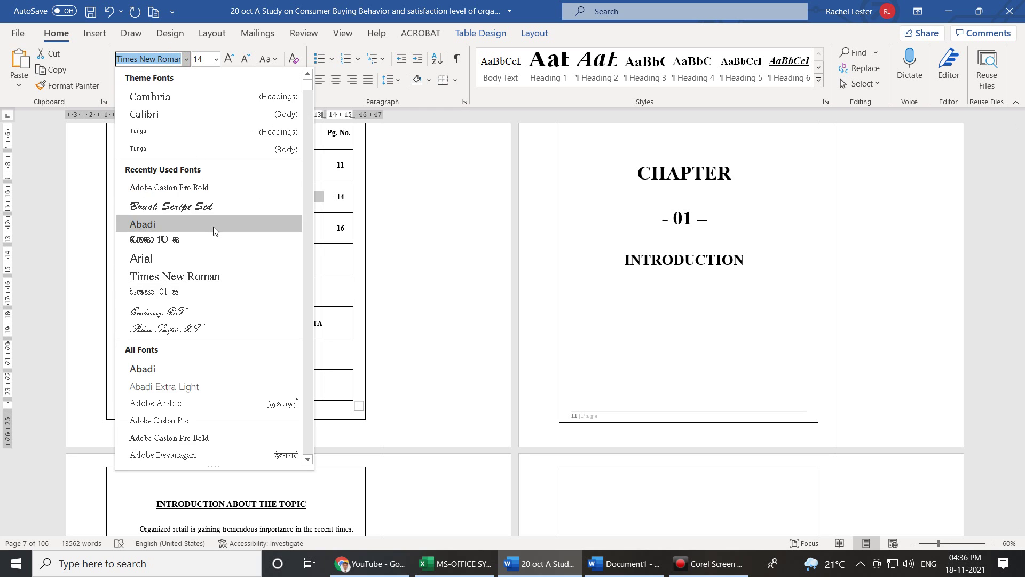
pyautogui.scroll(-8, 184, 291)
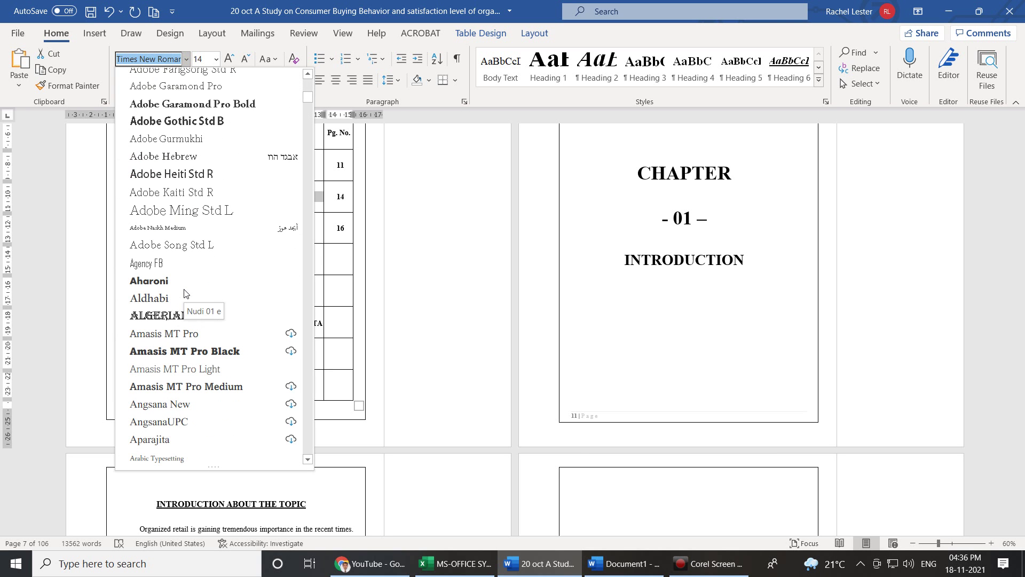
pyautogui.click(166, 314)
# Resize the CHAPTER 03 / LITERATURE REVIEW row to 12 point with Grow/Shrink Font.
pyautogui.moveTo(267, 227); pyautogui.dragTo(123, 229)
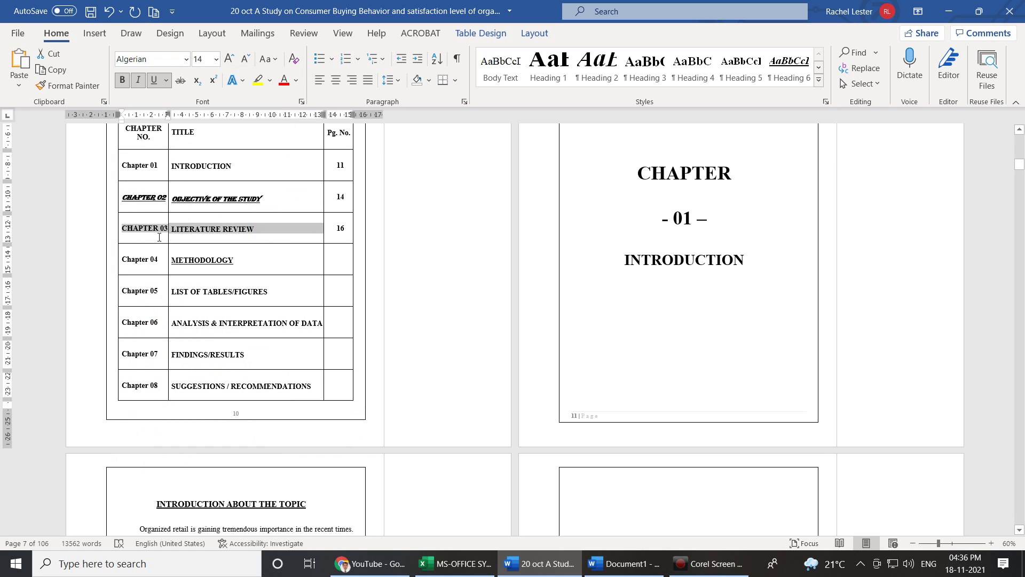
pyautogui.click(229, 59)
pyautogui.click(229, 59)
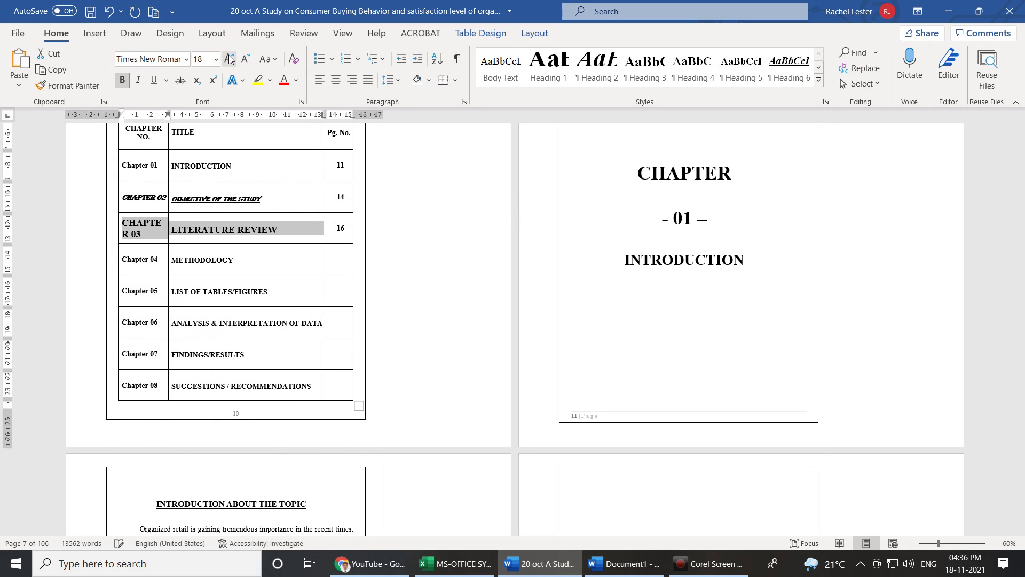
pyautogui.click(250, 60)
pyautogui.click(250, 59)
pyautogui.click(250, 60)
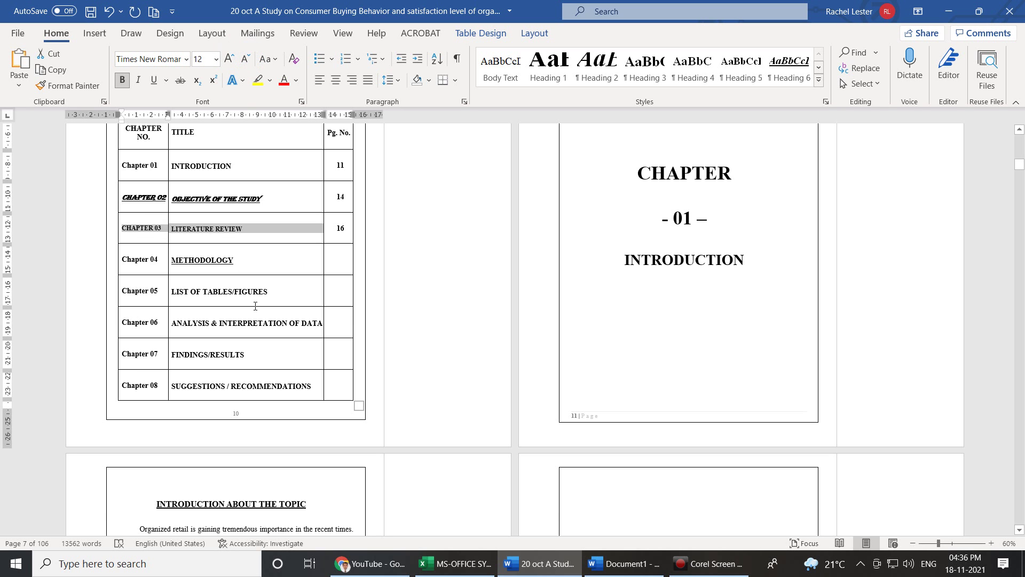
pyautogui.scroll(6, 256, 306)
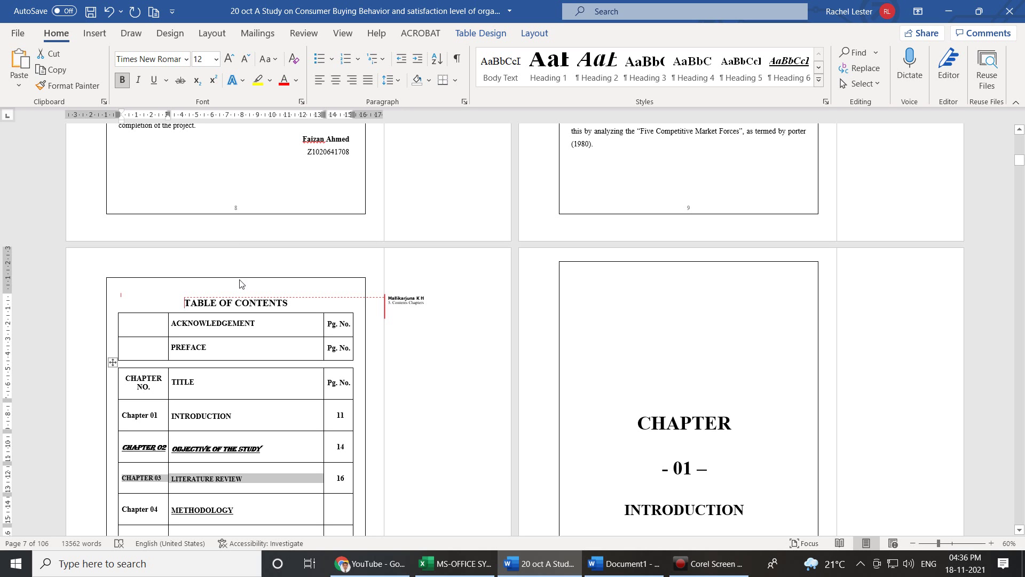
# Give the Chapter 04 through 08 contents rows, titles included, a single underline.
pyautogui.scroll(-1, 226, 338)
pyautogui.scroll(-4, 226, 338)
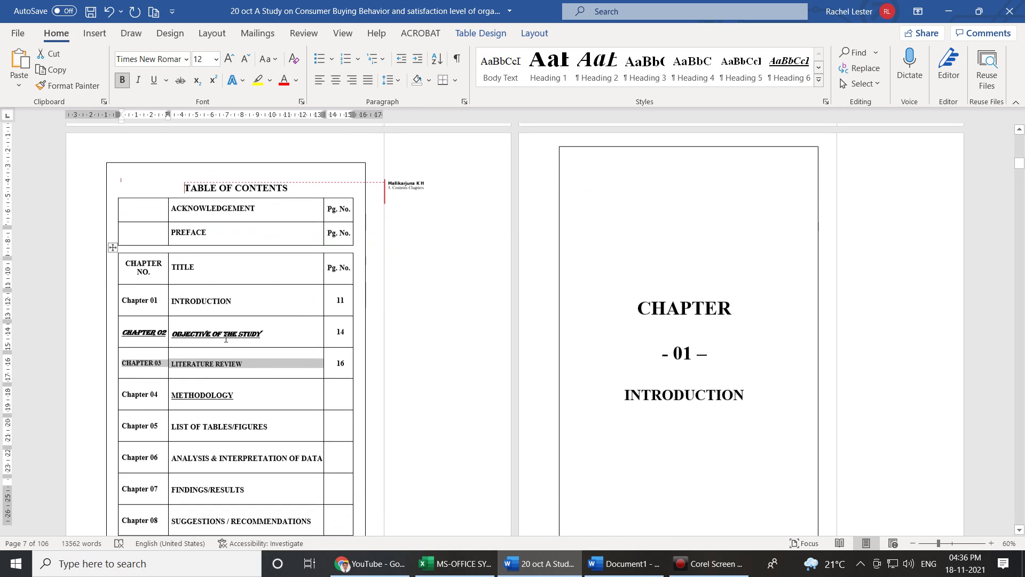
pyautogui.moveTo(318, 470); pyautogui.dragTo(140, 336)
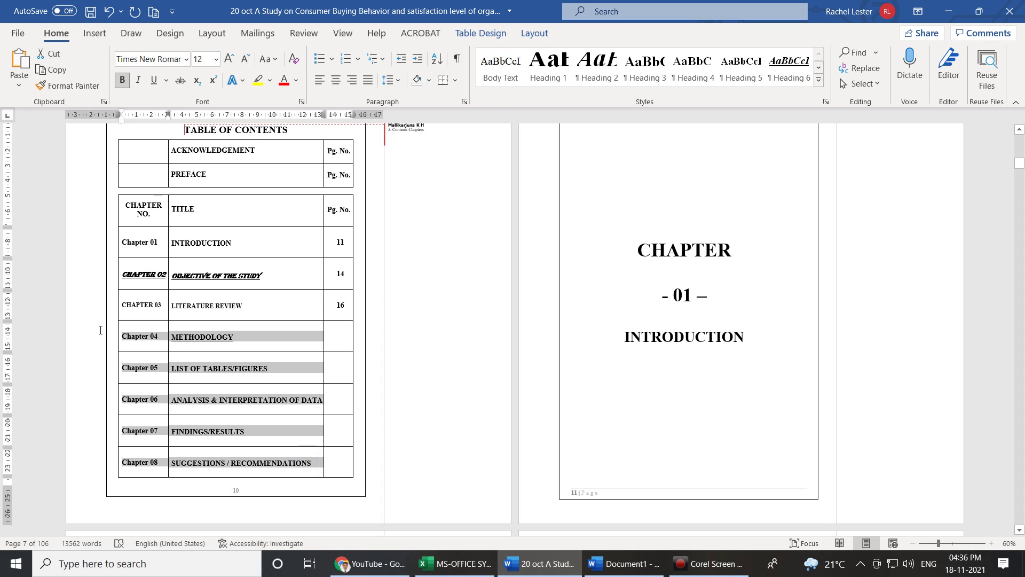
pyautogui.click(154, 80)
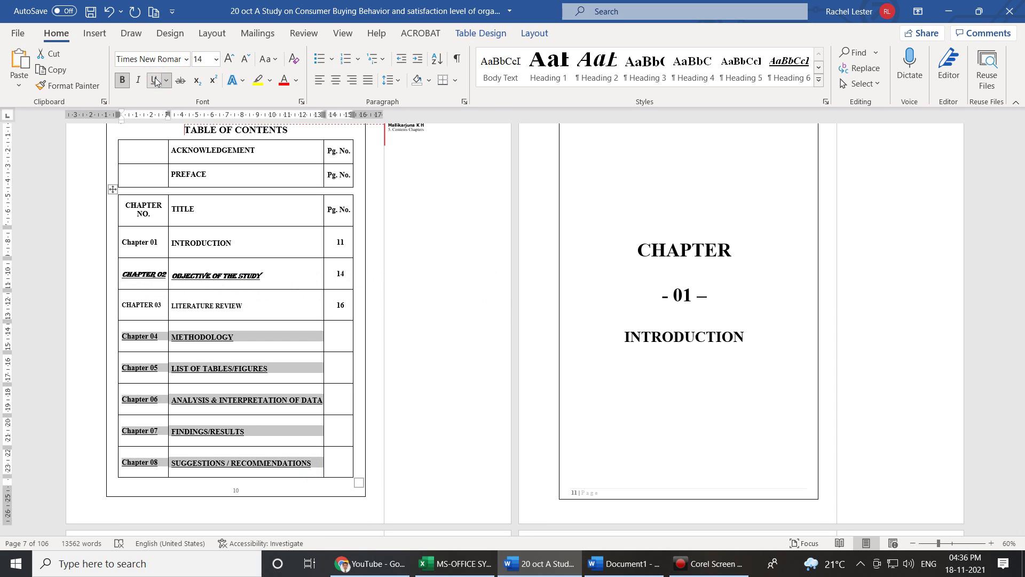
pyautogui.click(166, 81)
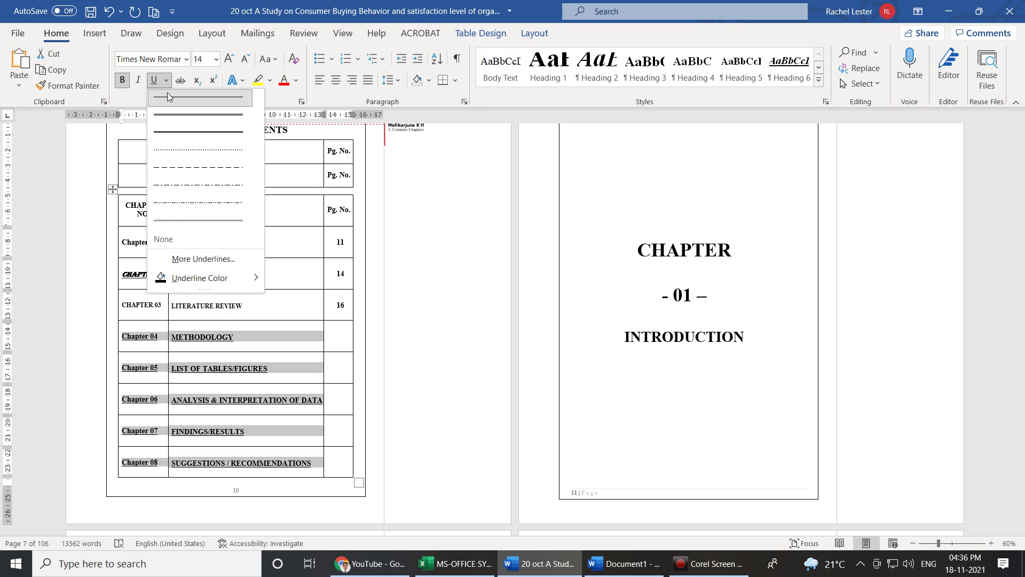
pyautogui.click(175, 103)
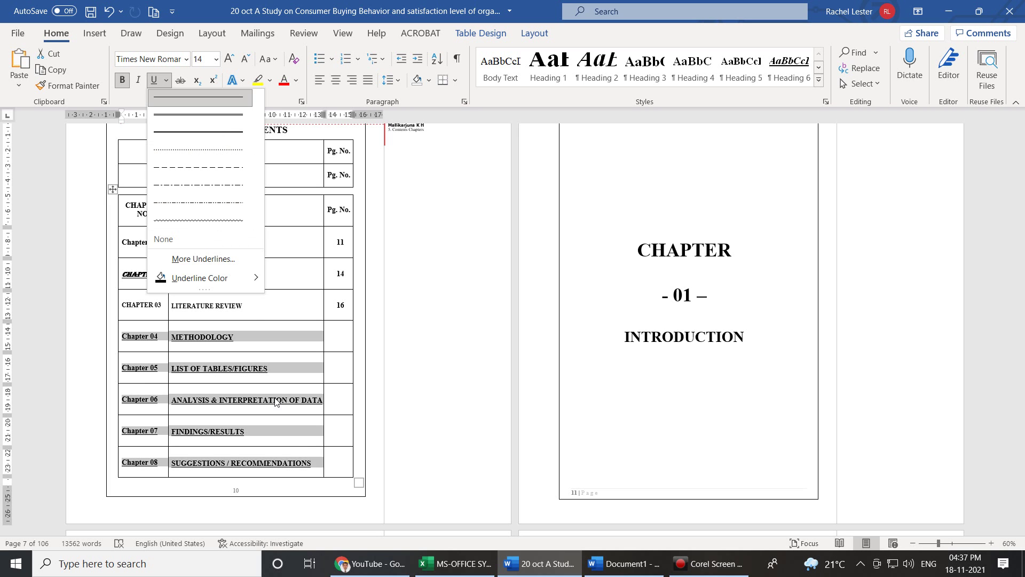
pyautogui.click(312, 468)
pyautogui.moveTo(312, 468); pyautogui.dragTo(315, 467)
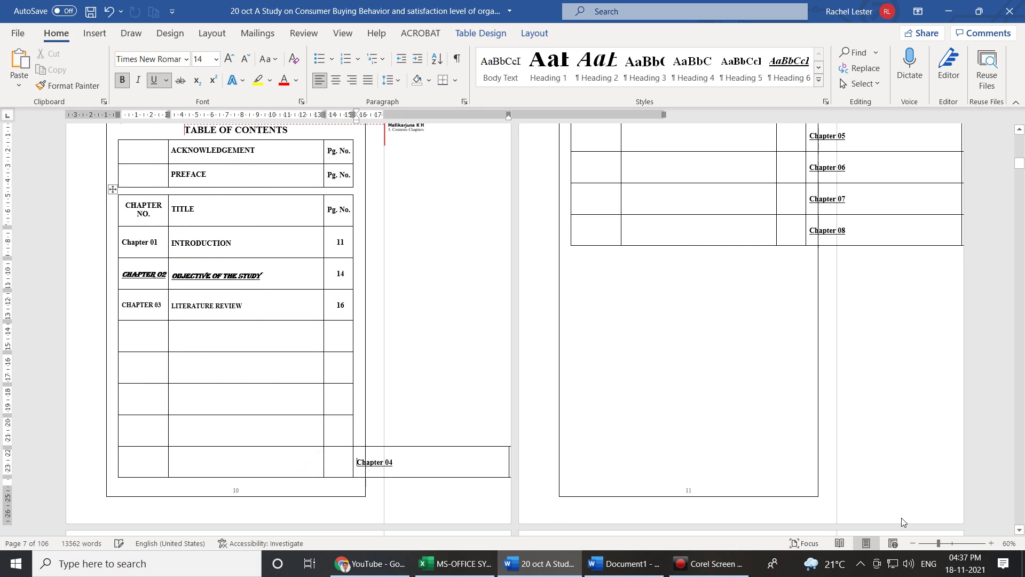
pyautogui.click(992, 543)
pyautogui.click(991, 543)
pyautogui.click(991, 543)
pyautogui.click(991, 544)
pyautogui.click(991, 543)
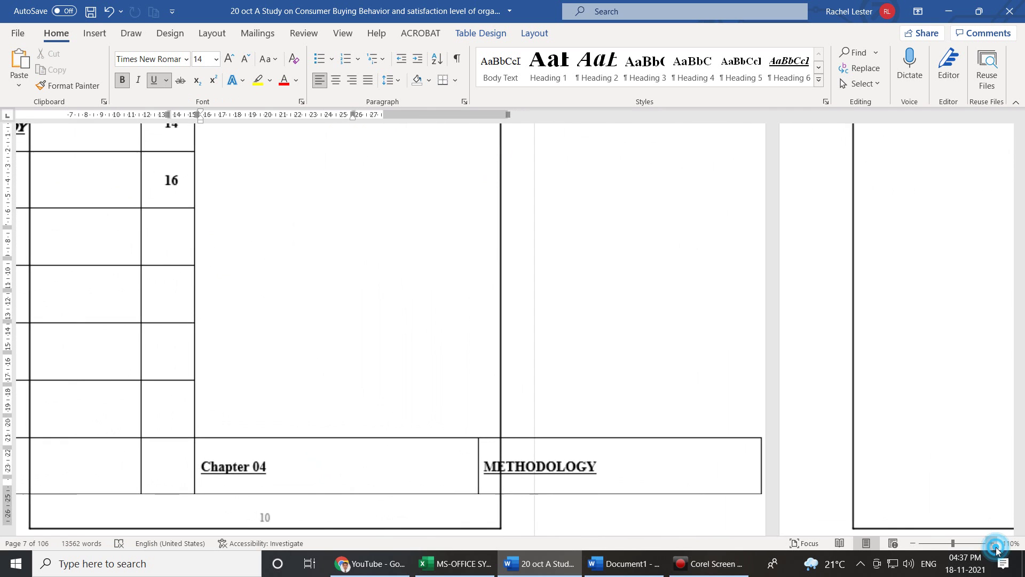
pyautogui.click(992, 543)
pyautogui.hotkey('ctrl', 'z')
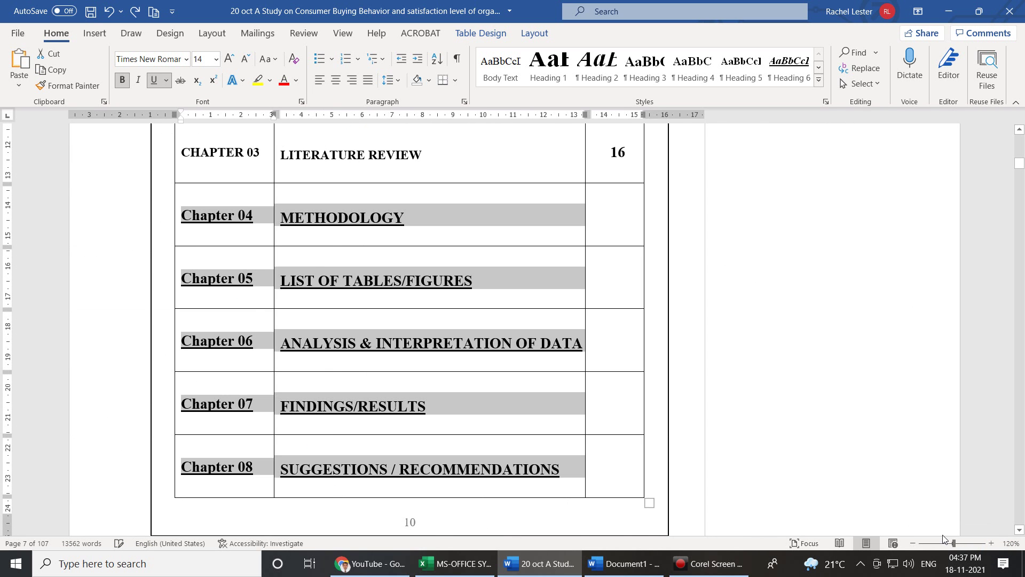
pyautogui.click(165, 80)
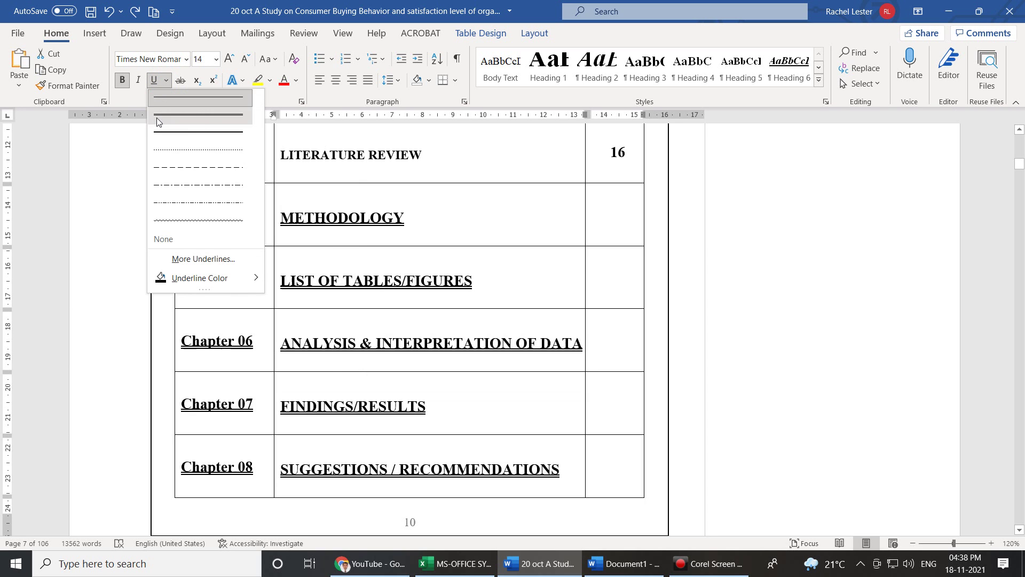
# Try thick and then dotted underlines on the lower chapter rows.
pyautogui.press('Escape')
pyautogui.click(287, 246)
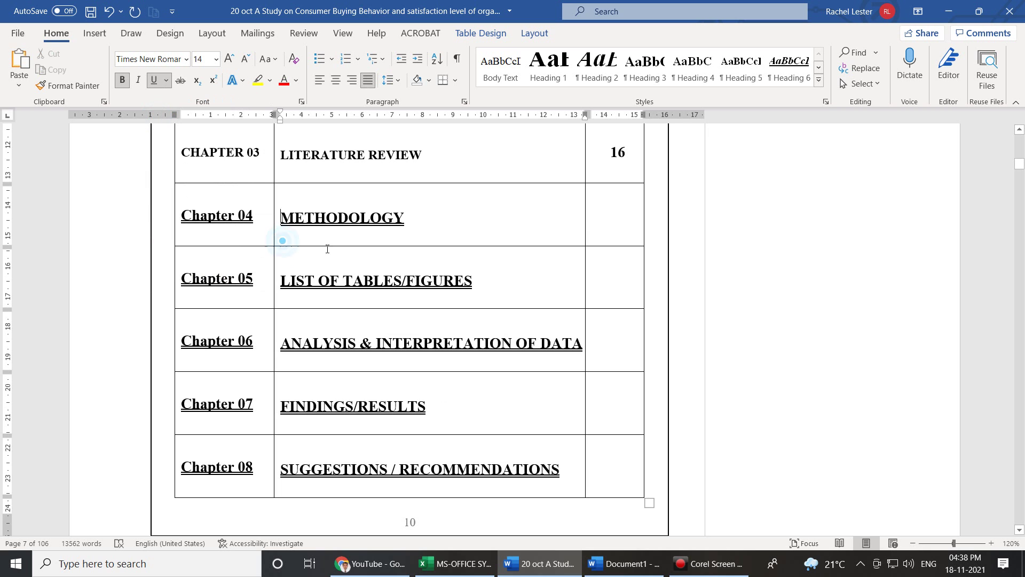
pyautogui.moveTo(568, 470); pyautogui.dragTo(243, 231)
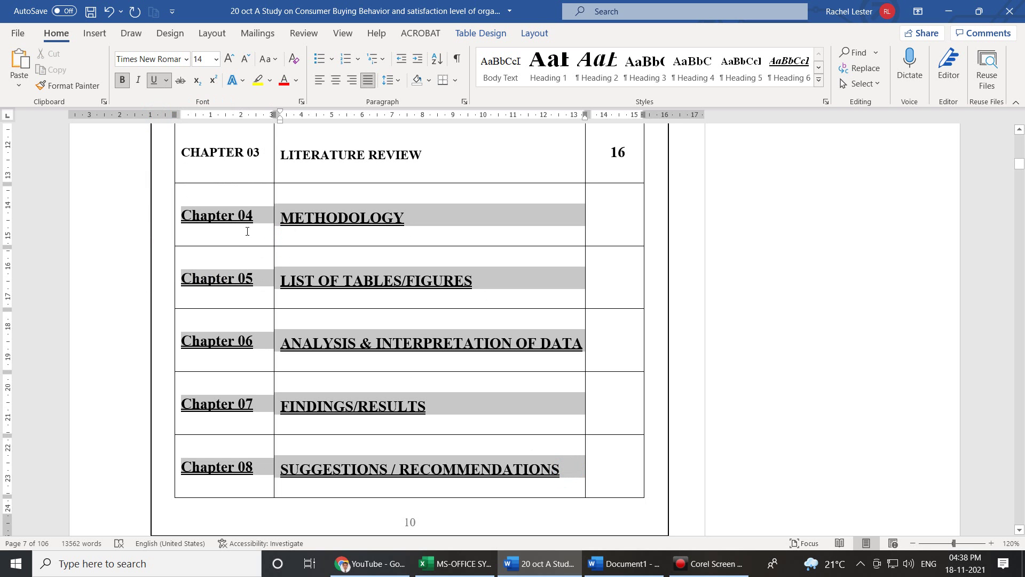
pyautogui.click(168, 81)
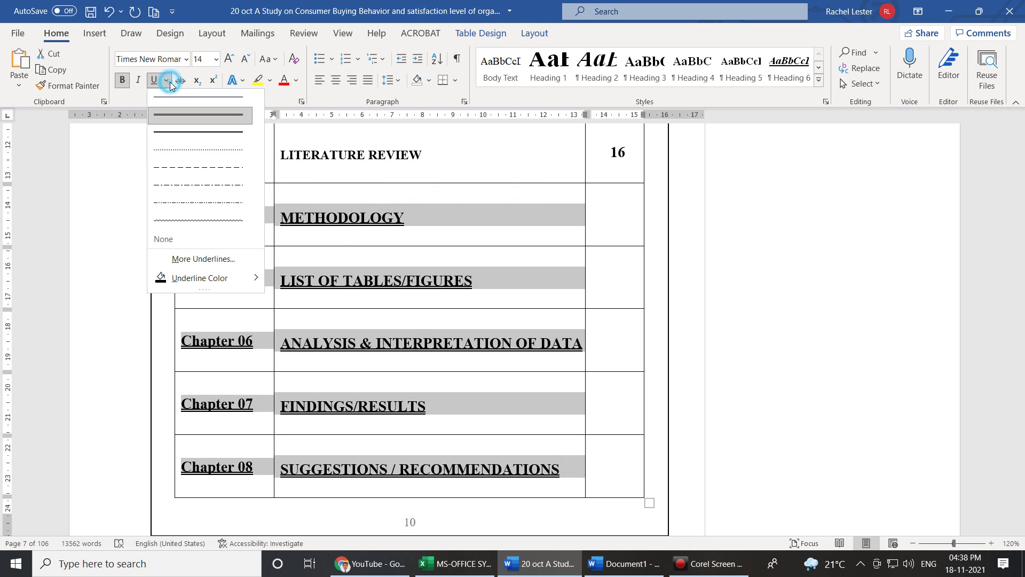
pyautogui.click(169, 130)
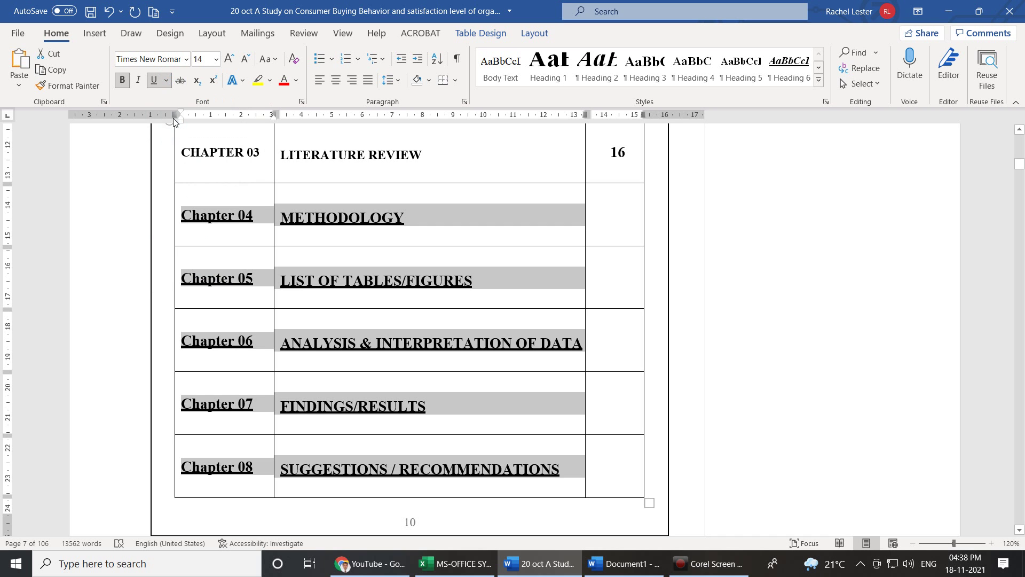
pyautogui.click(166, 81)
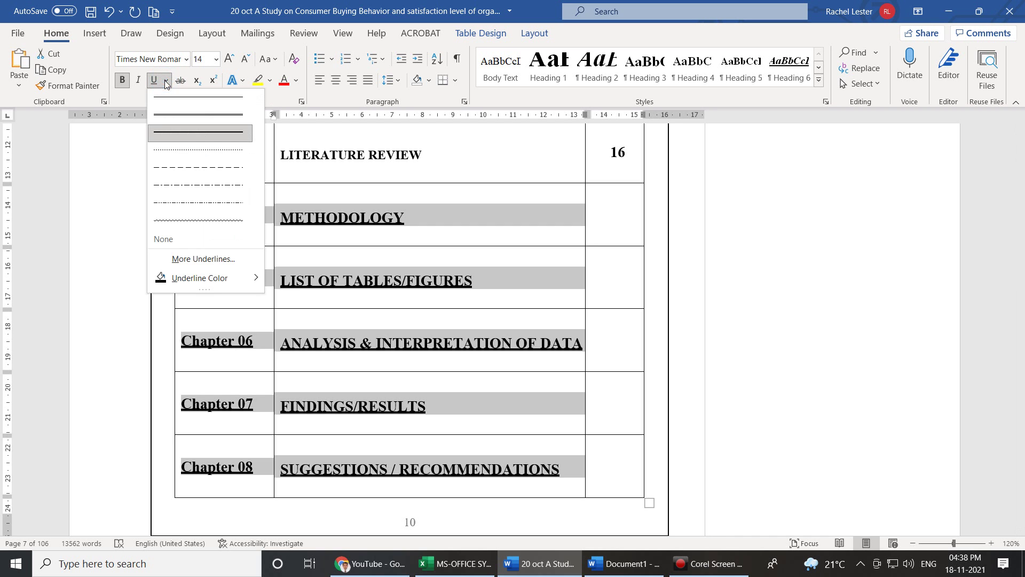
pyautogui.click(162, 147)
# Reselect the Chapter 04–08 titles and apply the dot-dot-dash underline.
pyautogui.click(595, 226)
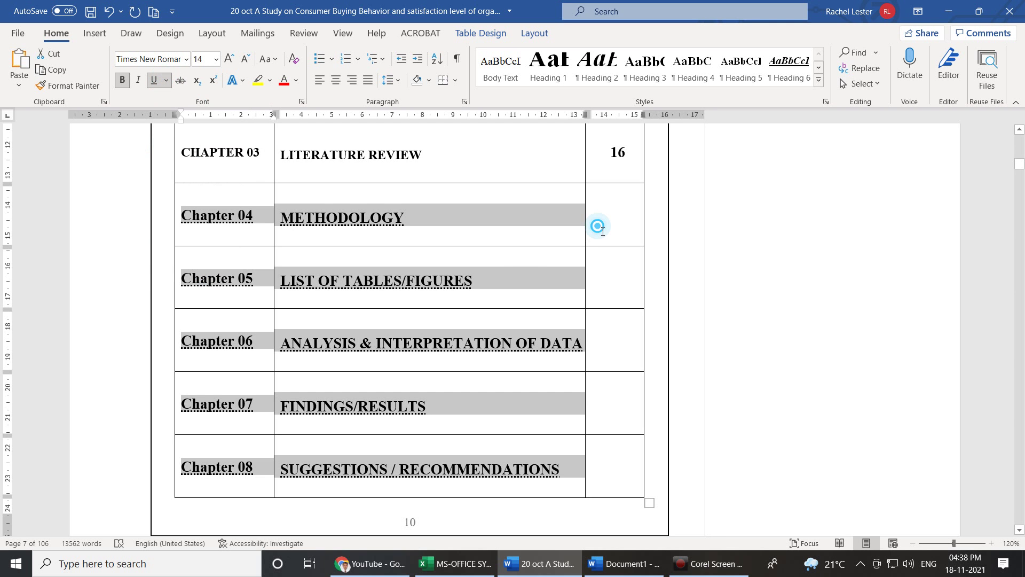
pyautogui.moveTo(567, 464); pyautogui.dragTo(236, 230)
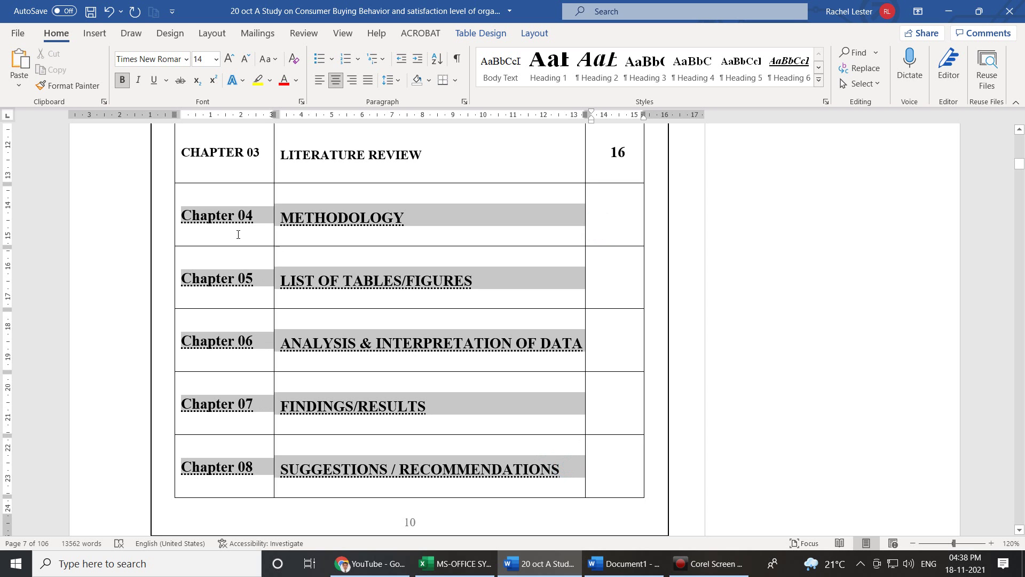
pyautogui.click(167, 79)
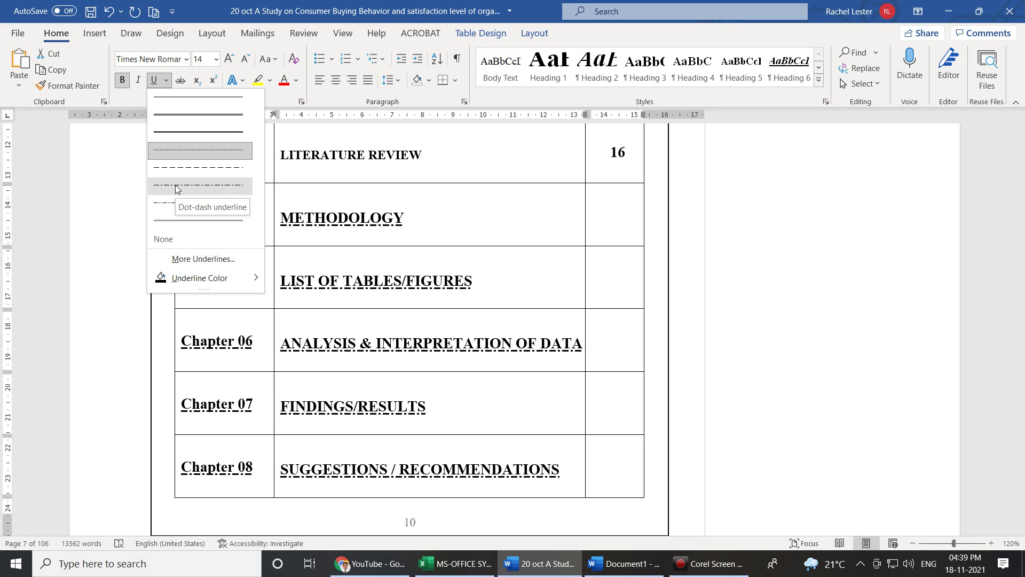
pyautogui.click(165, 210)
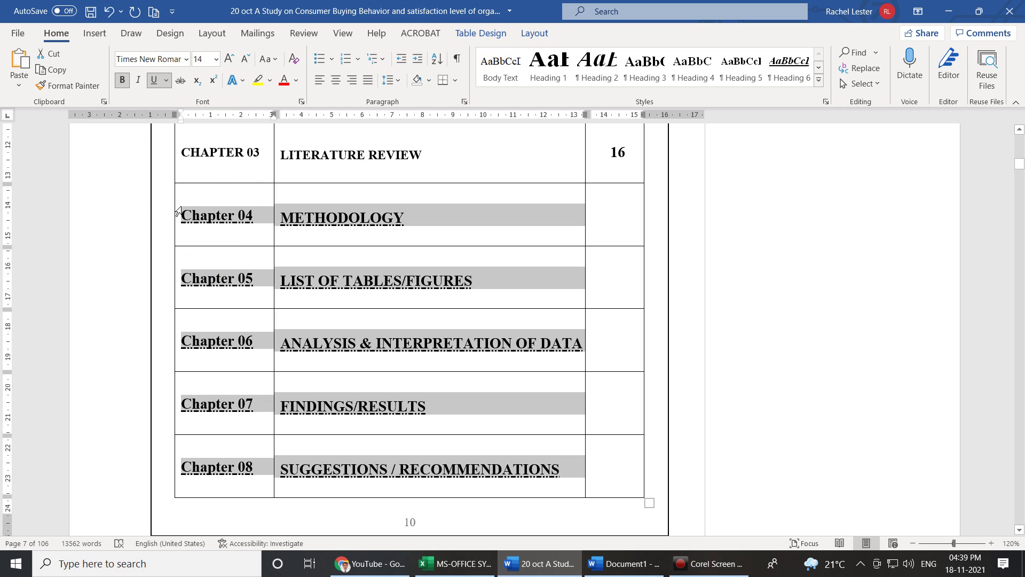
# Zoom in to 280% on the chapter headings and bring up the underline style list.
pyautogui.click(992, 543)
pyautogui.click(991, 543)
pyautogui.click(991, 543)
pyautogui.click(991, 543)
pyautogui.click(992, 544)
pyautogui.click(991, 543)
pyautogui.click(991, 544)
pyautogui.click(991, 543)
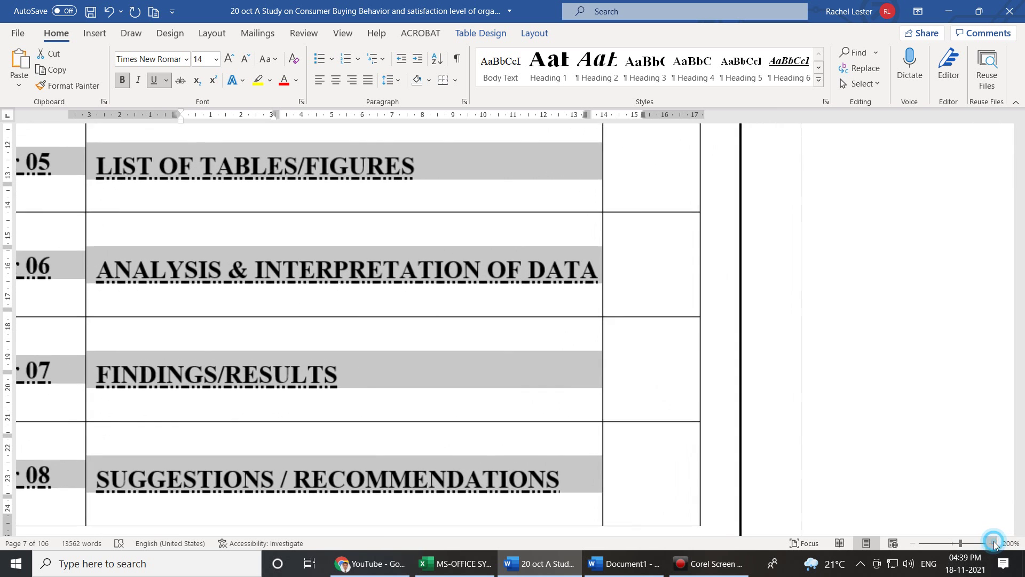
pyautogui.click(991, 543)
pyautogui.click(992, 543)
pyautogui.click(991, 543)
pyautogui.click(992, 543)
pyautogui.click(991, 543)
pyautogui.click(991, 543)
pyautogui.click(992, 543)
pyautogui.click(991, 543)
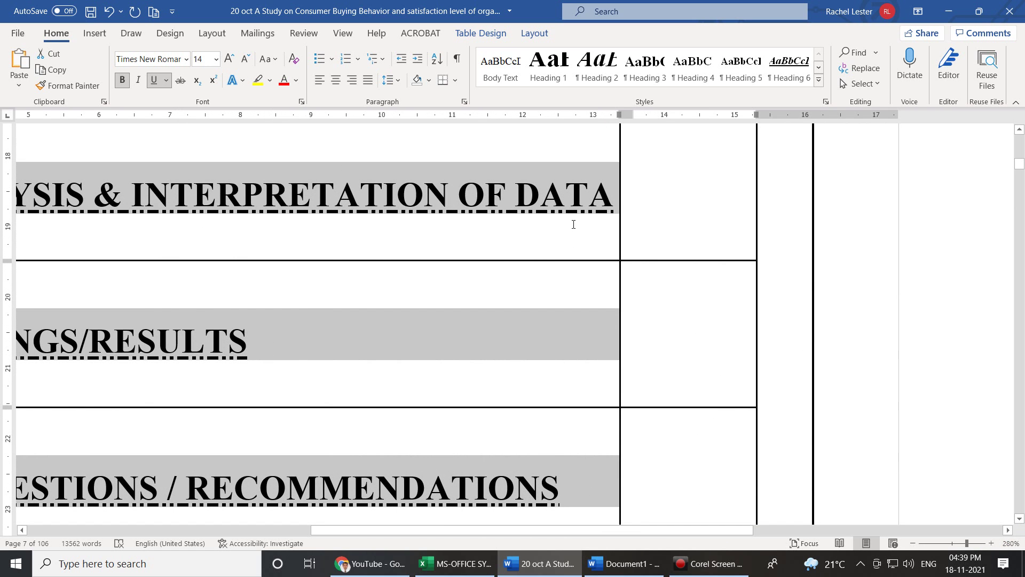
pyautogui.click(167, 81)
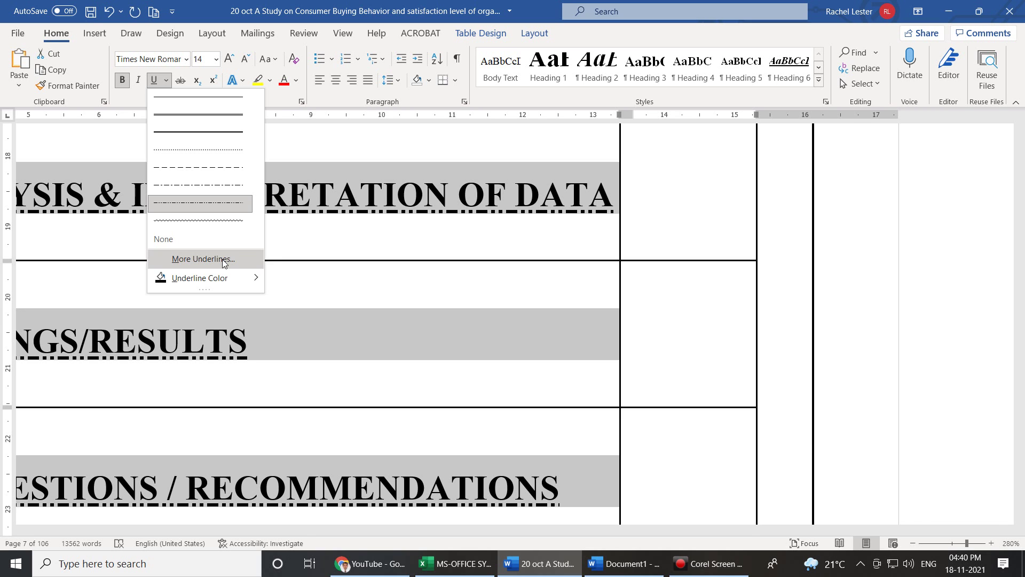
pyautogui.click(223, 259)
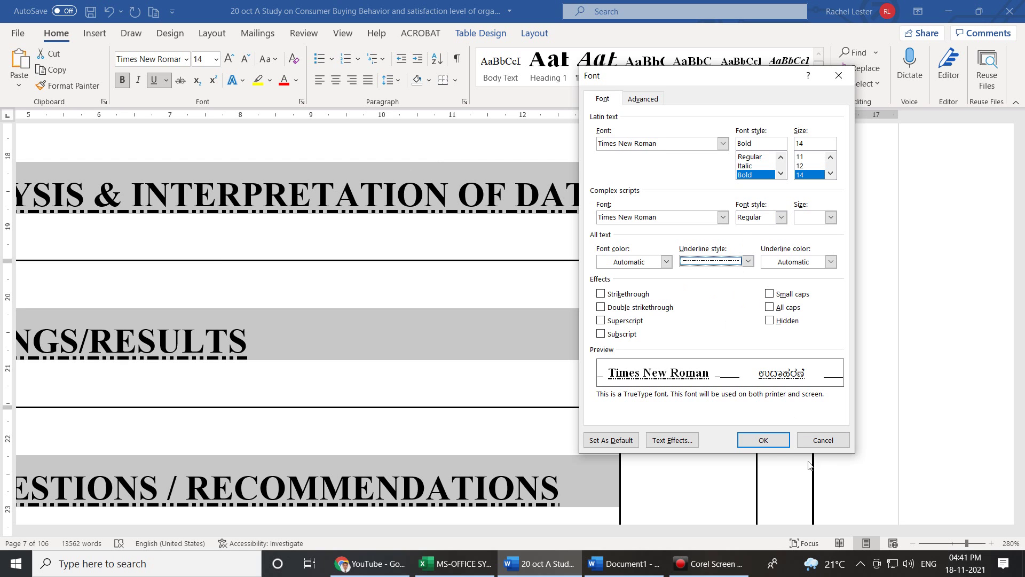
pyautogui.click(761, 441)
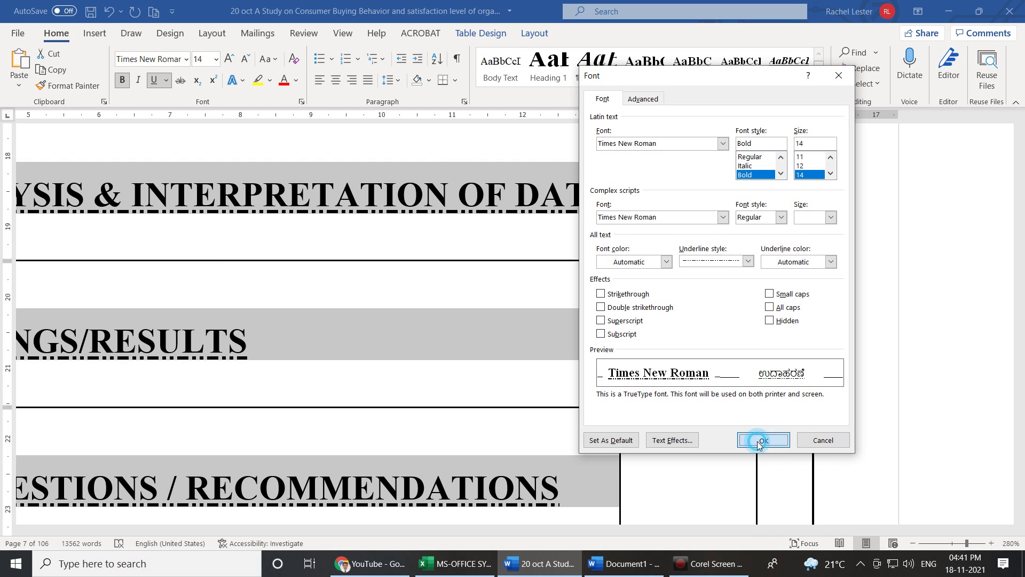
pyautogui.click(291, 275)
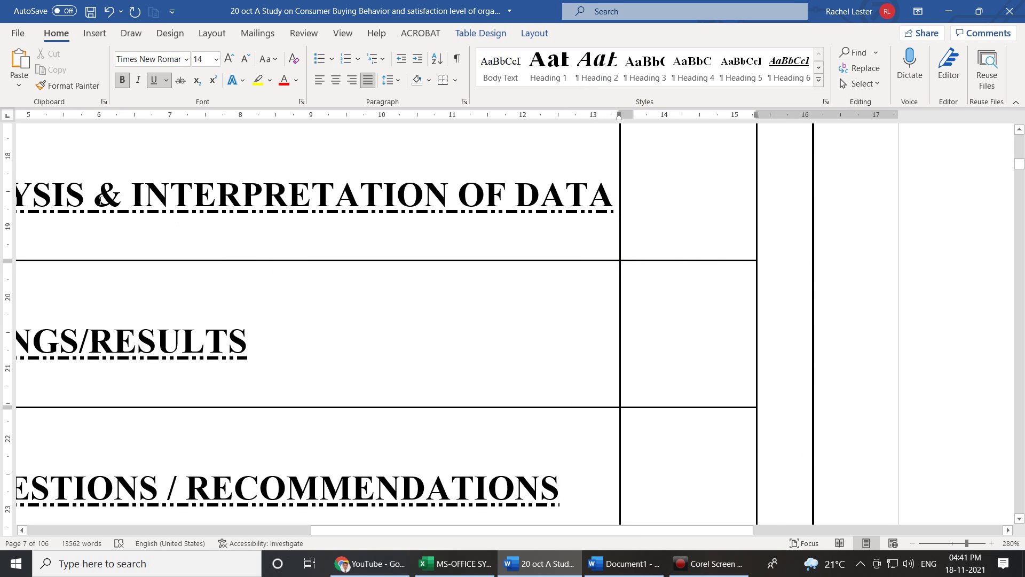
pyautogui.moveTo(96, 198); pyautogui.dragTo(597, 212)
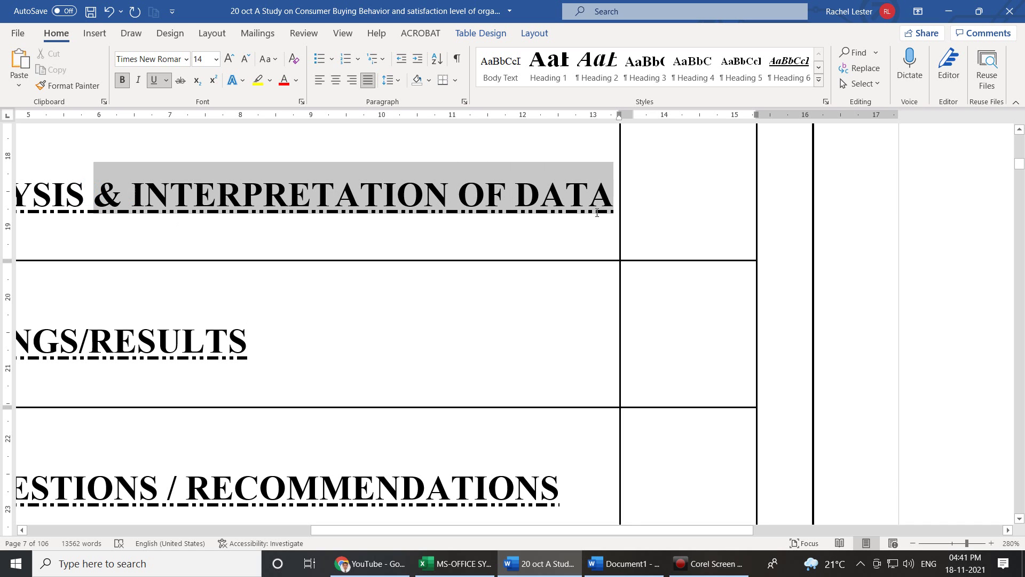
pyautogui.click(168, 81)
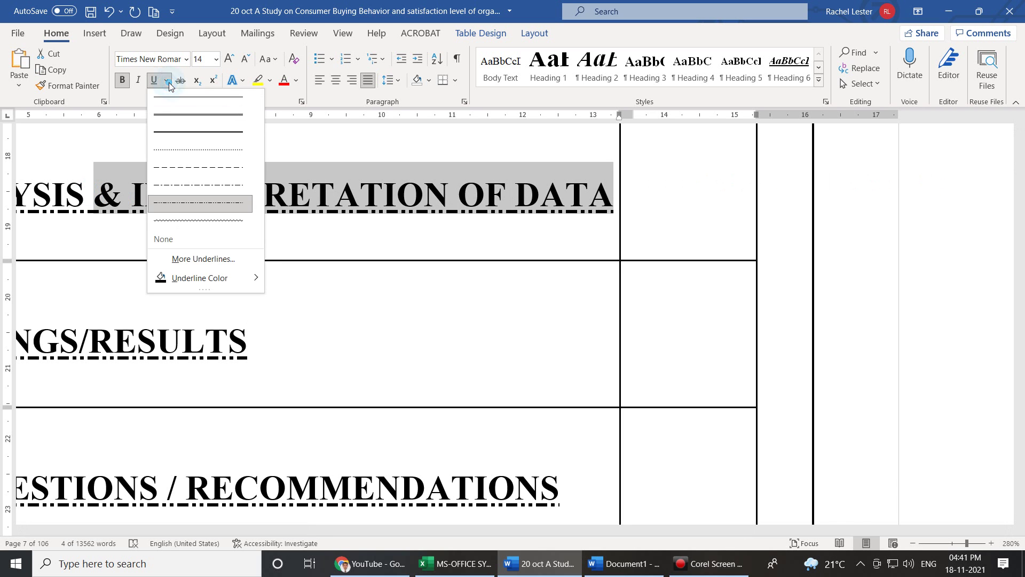
pyautogui.click(176, 259)
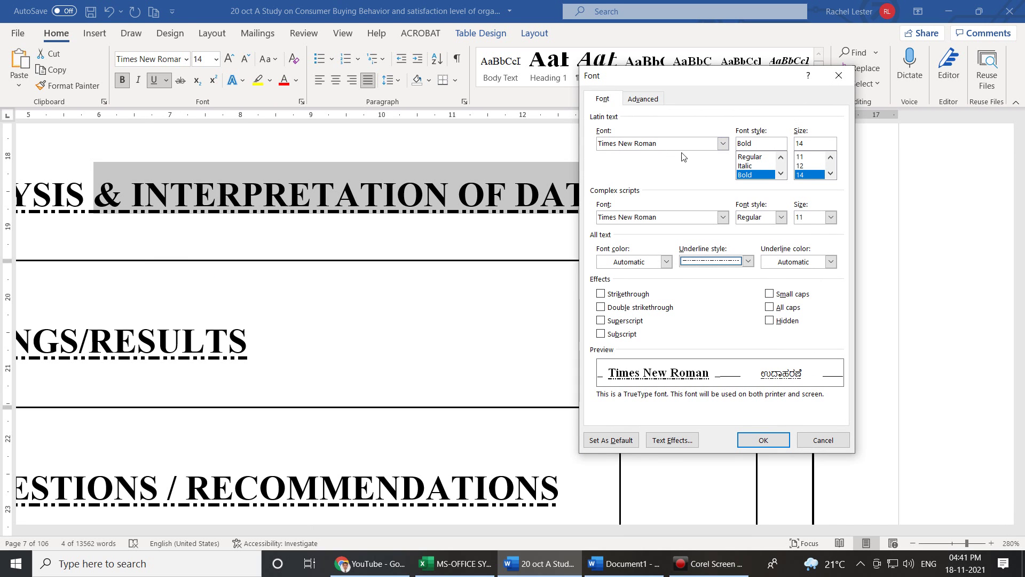
pyautogui.scroll(-6, 649, 176)
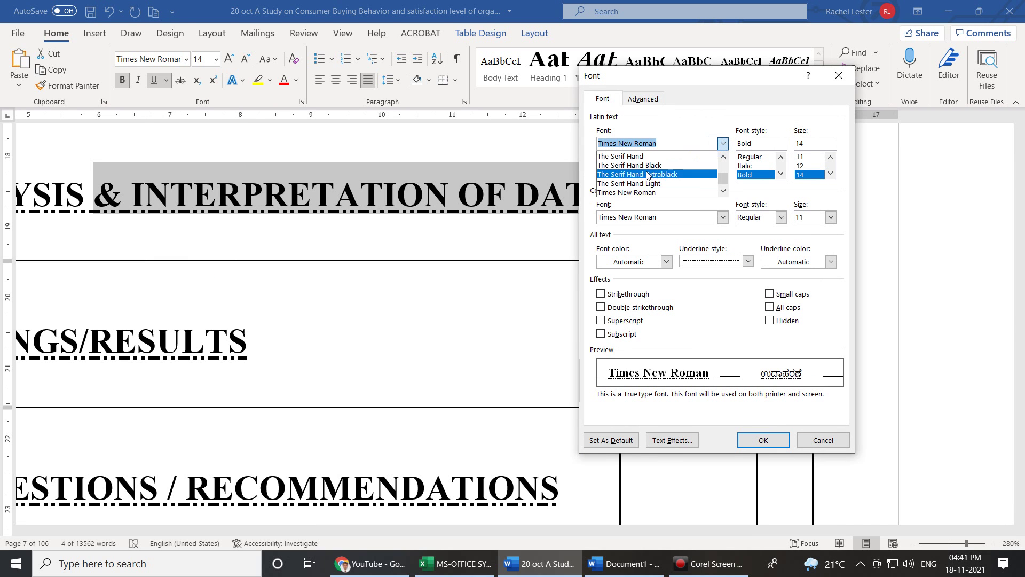
pyautogui.scroll(-2, 649, 177)
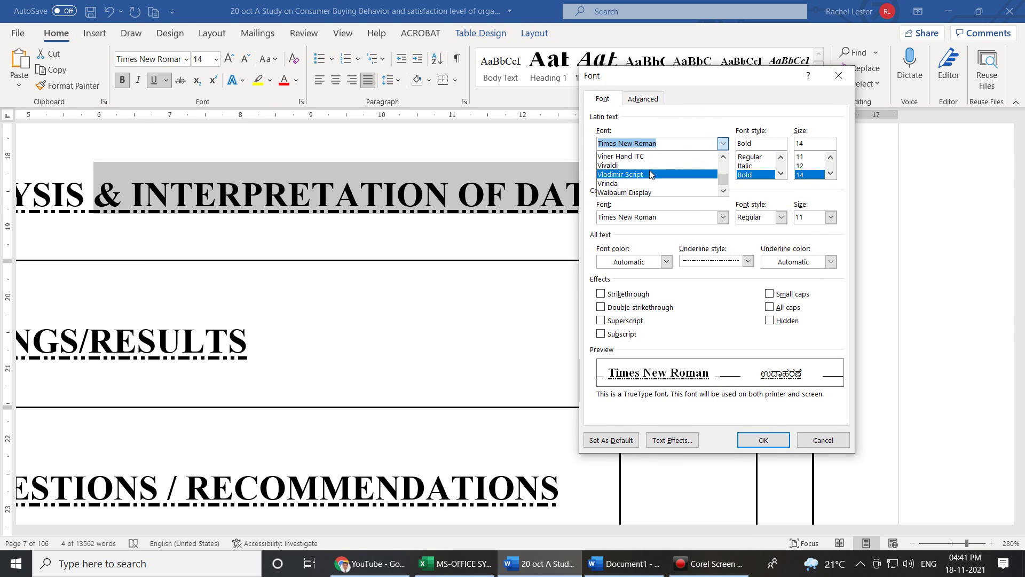
pyautogui.click(630, 155)
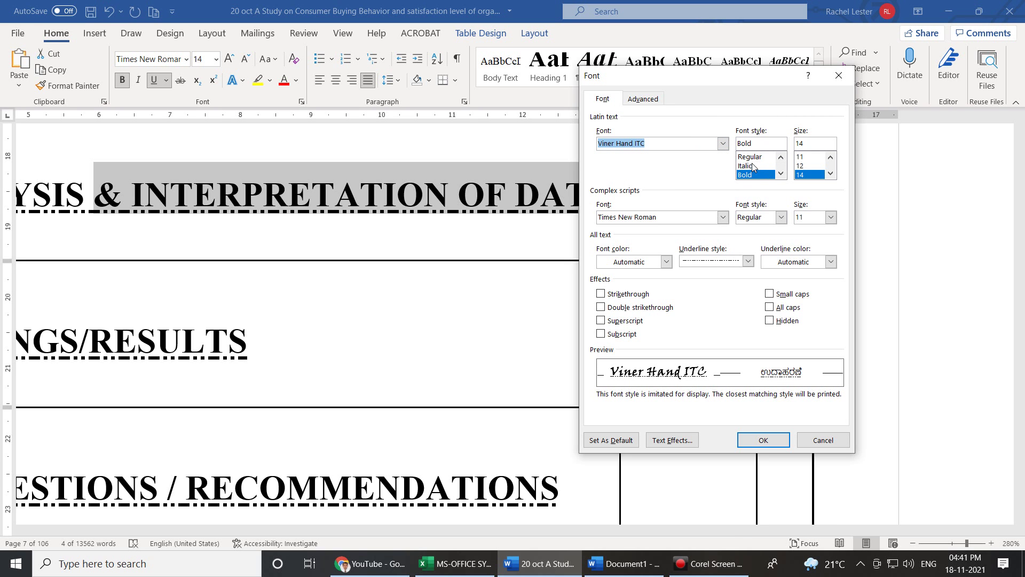
pyautogui.click(831, 174)
pyautogui.click(831, 174)
pyautogui.click(831, 174)
pyautogui.click(831, 174)
pyautogui.click(831, 174)
pyautogui.click(831, 174)
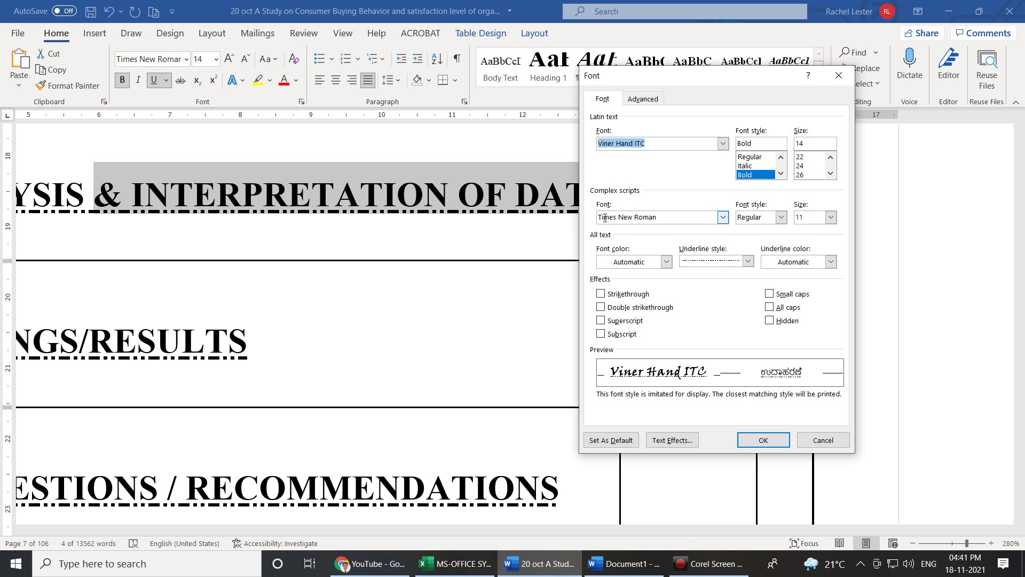
pyautogui.click(723, 217)
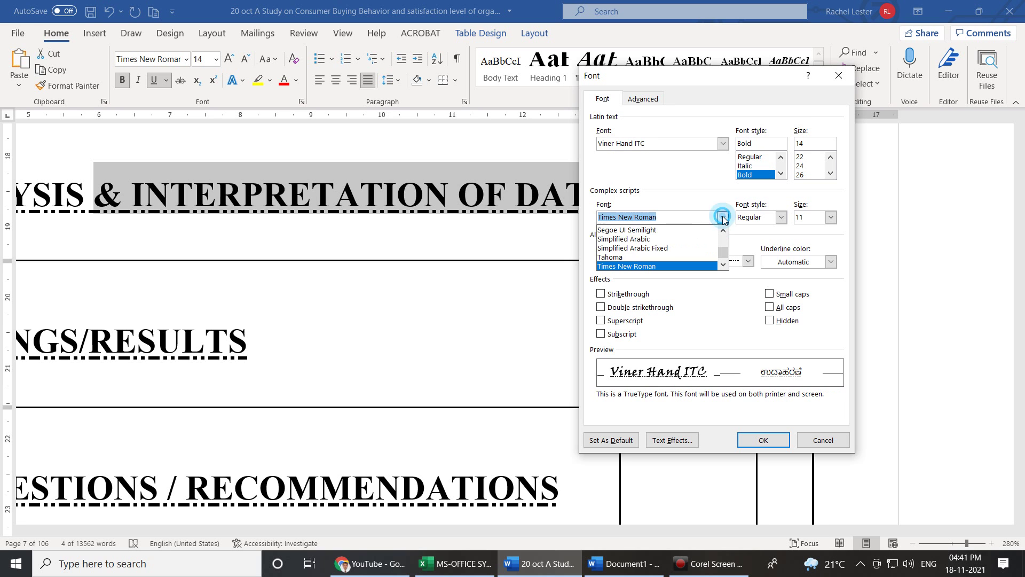
pyautogui.scroll(-1, 641, 235)
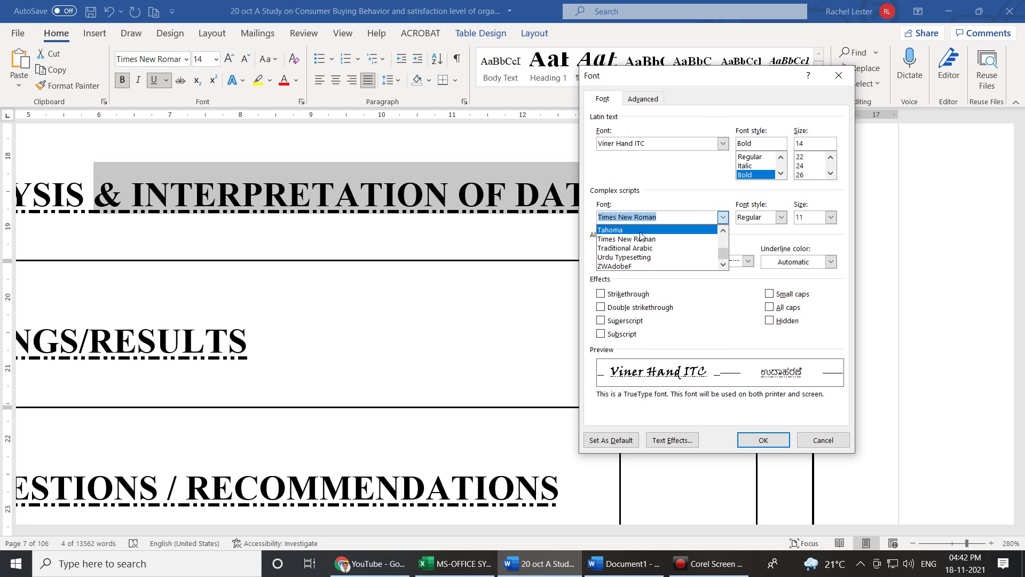
pyautogui.click(722, 216)
pyautogui.click(782, 217)
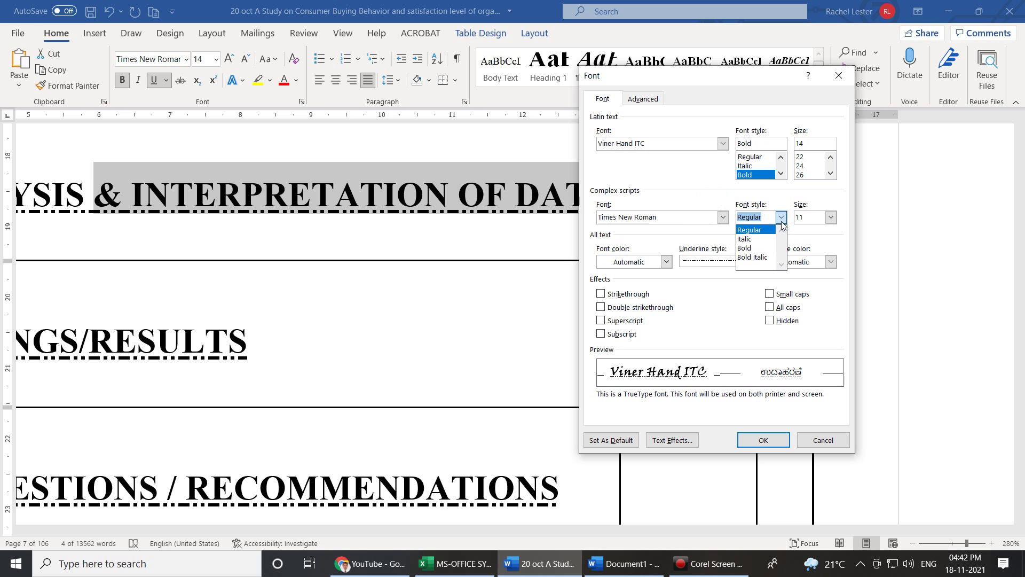
pyautogui.click(773, 195)
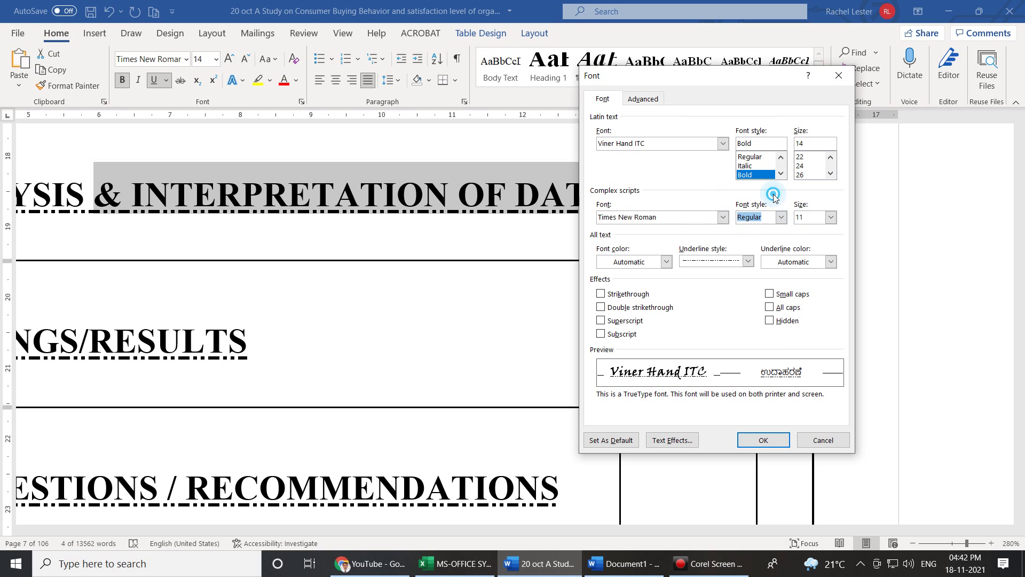
pyautogui.click(831, 217)
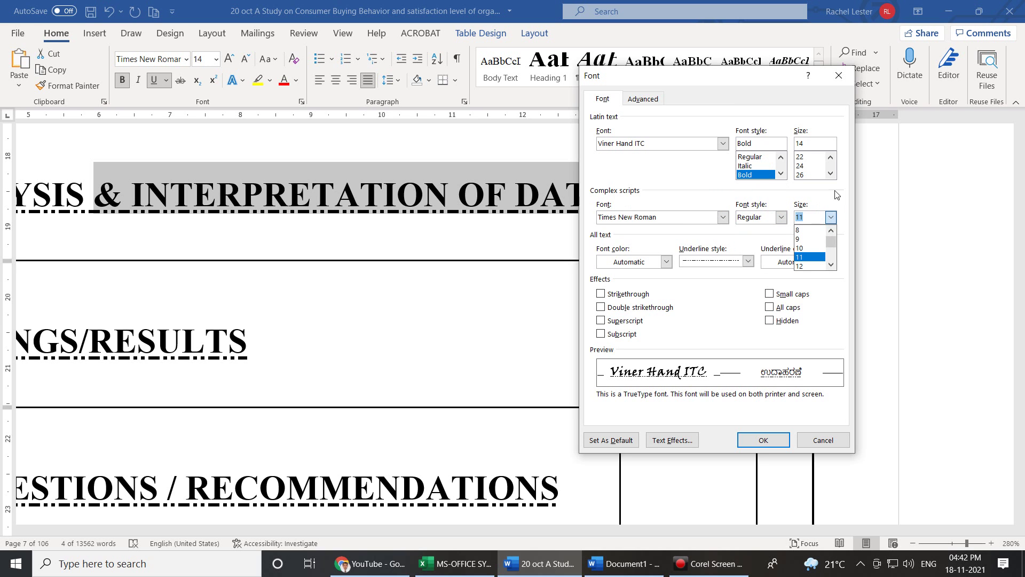
pyautogui.click(834, 189)
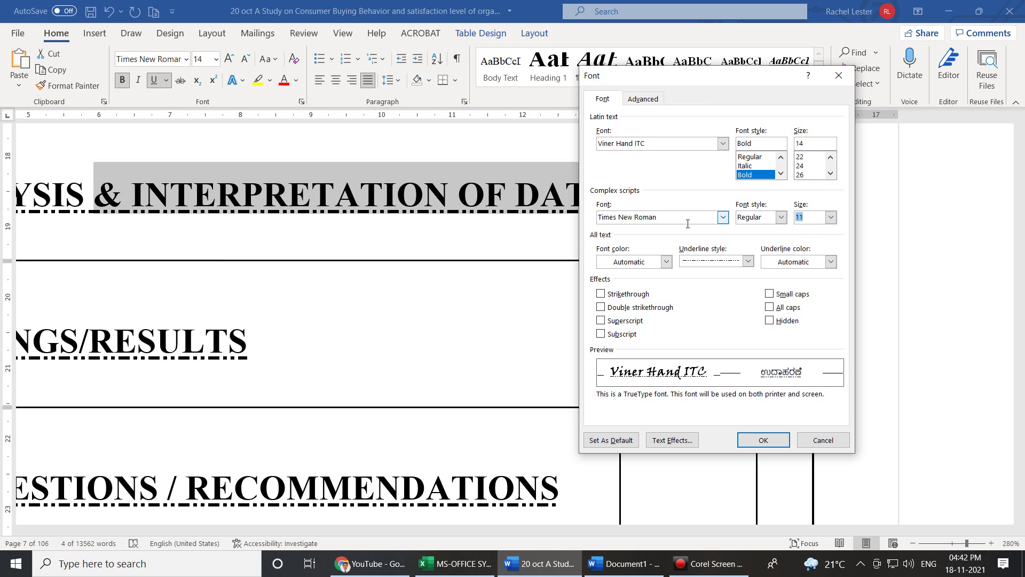
pyautogui.click(667, 262)
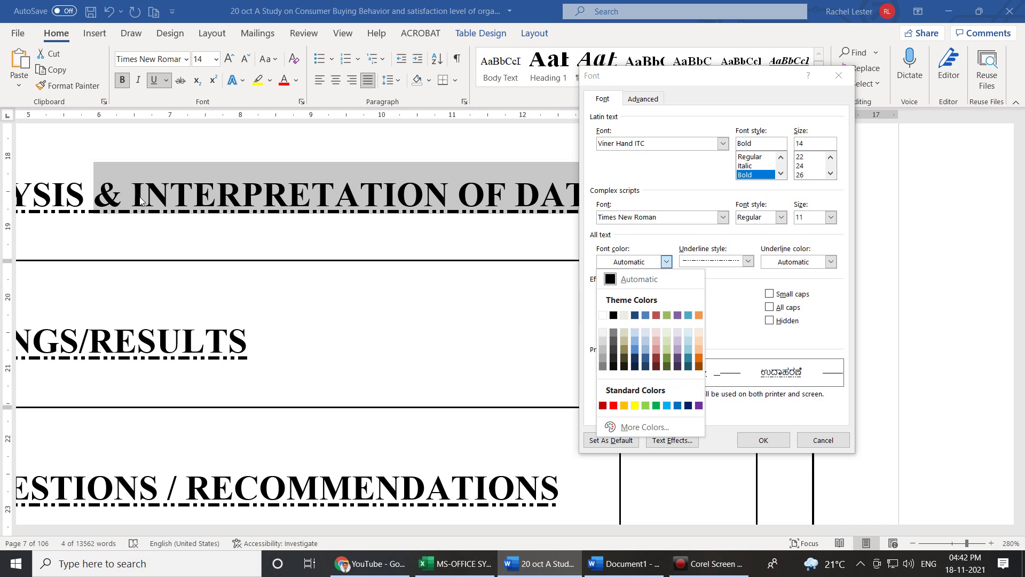
pyautogui.click(634, 406)
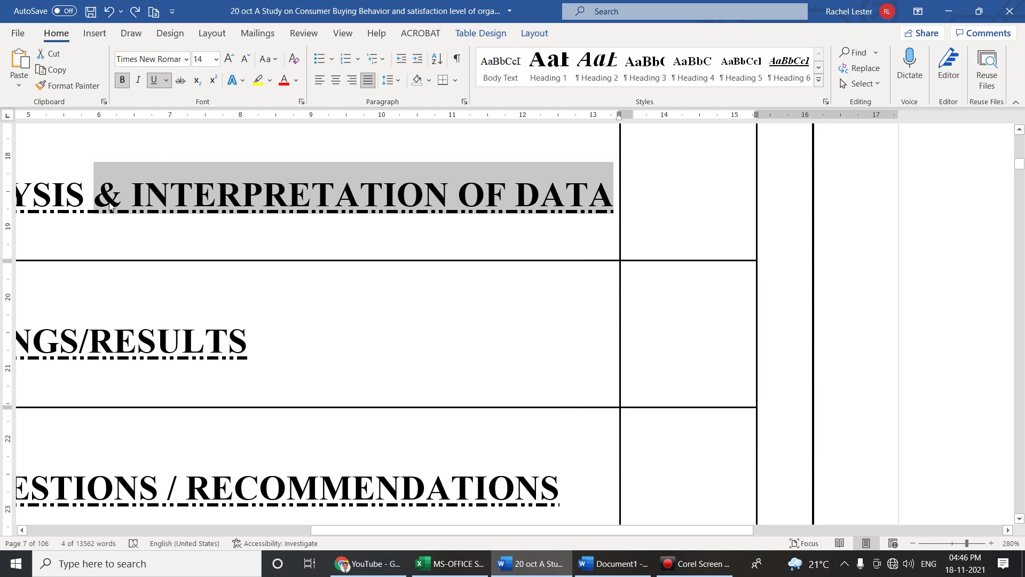
# Make "& INTERPRETATION OF DATA" orange with a green wave underline via the Font dialog.
pyautogui.click(165, 81)
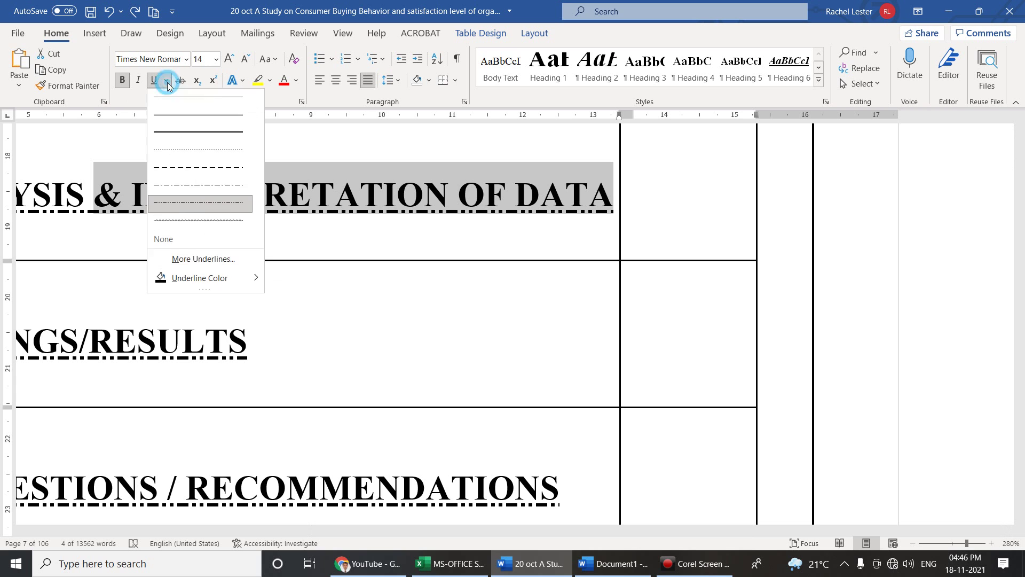
pyautogui.click(183, 259)
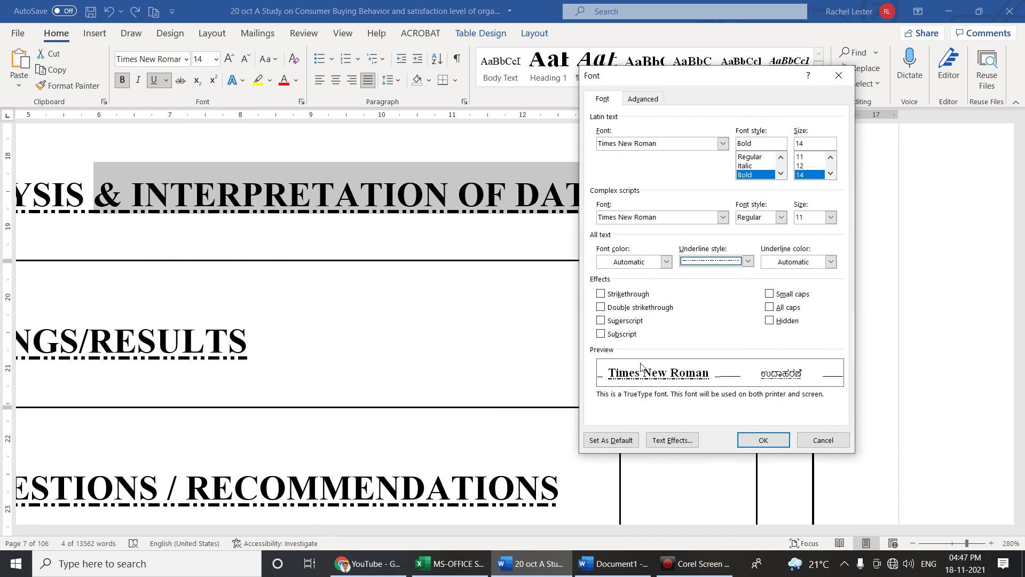
pyautogui.click(667, 263)
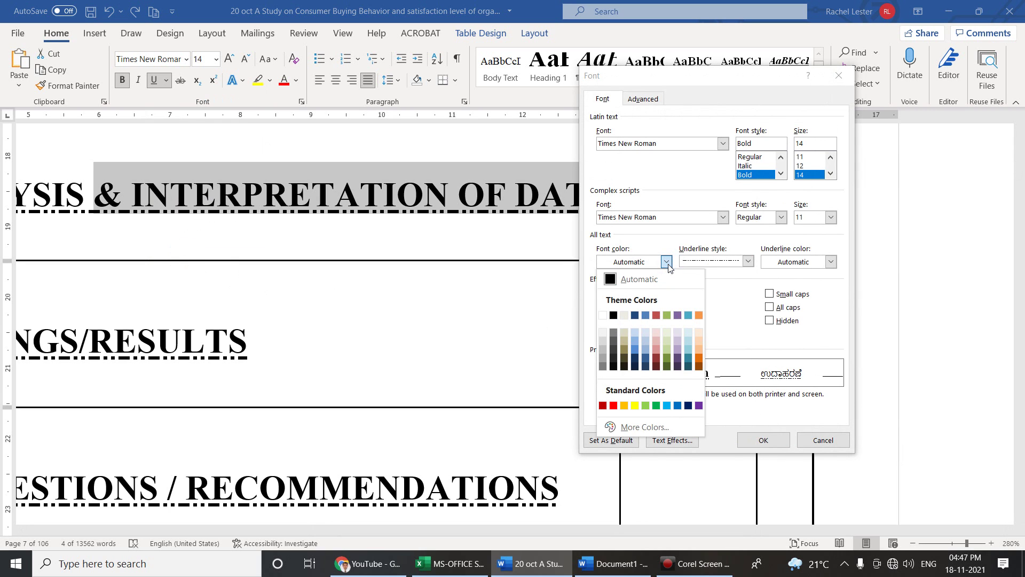
pyautogui.click(698, 357)
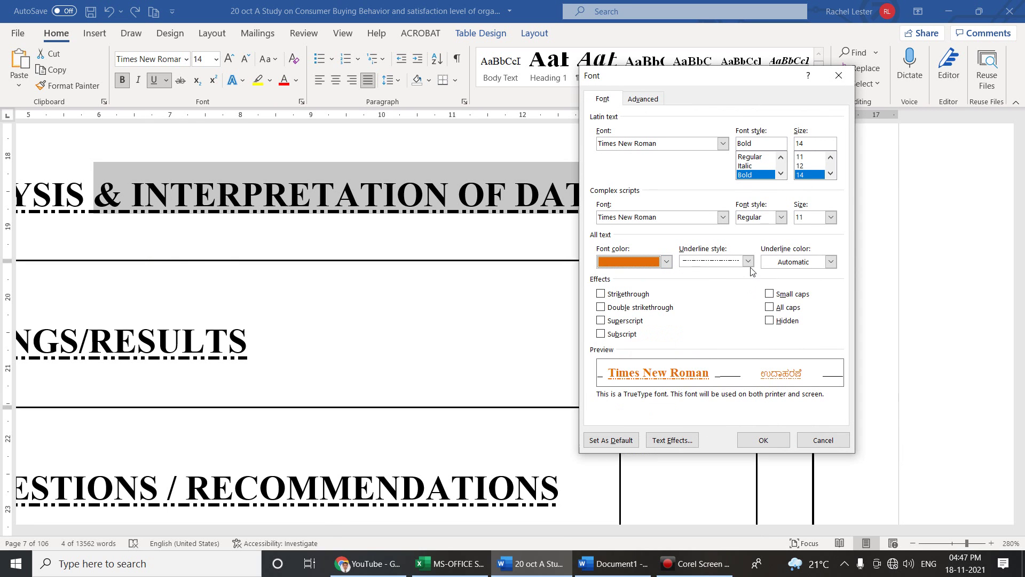
pyautogui.click(750, 262)
pyautogui.scroll(-3, 748, 307)
pyautogui.click(710, 334)
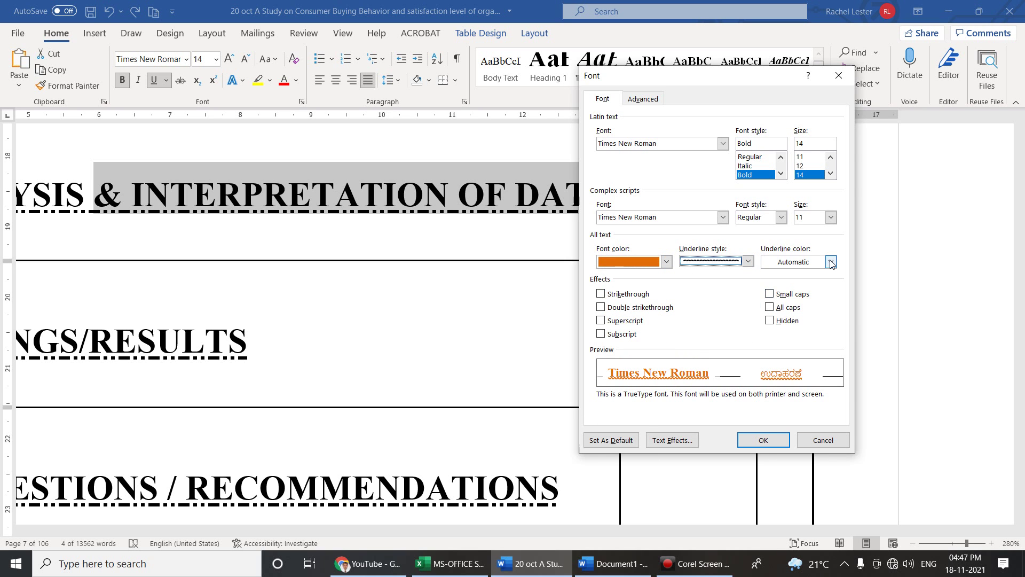
pyautogui.click(830, 262)
pyautogui.click(822, 405)
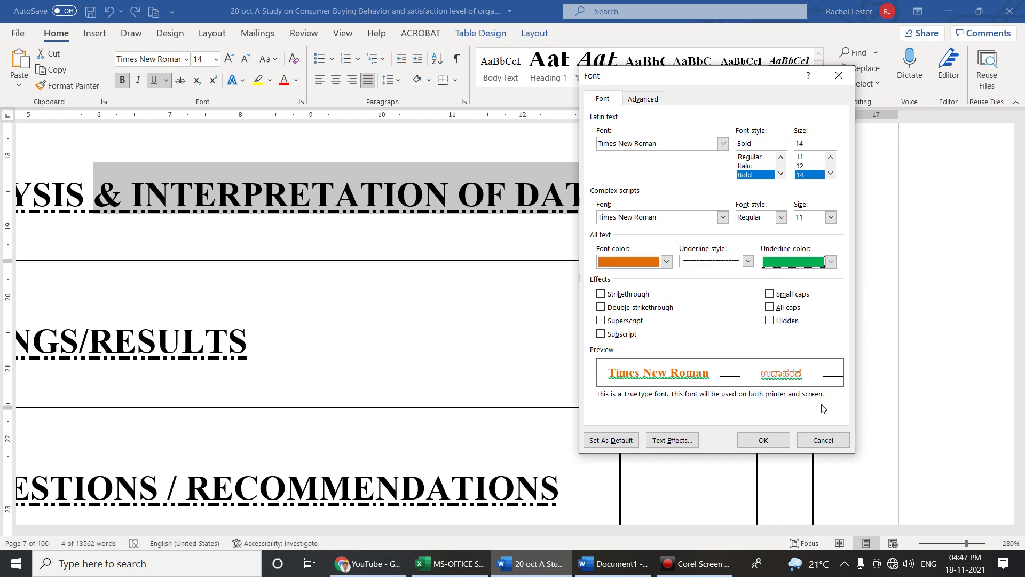
pyautogui.click(769, 444)
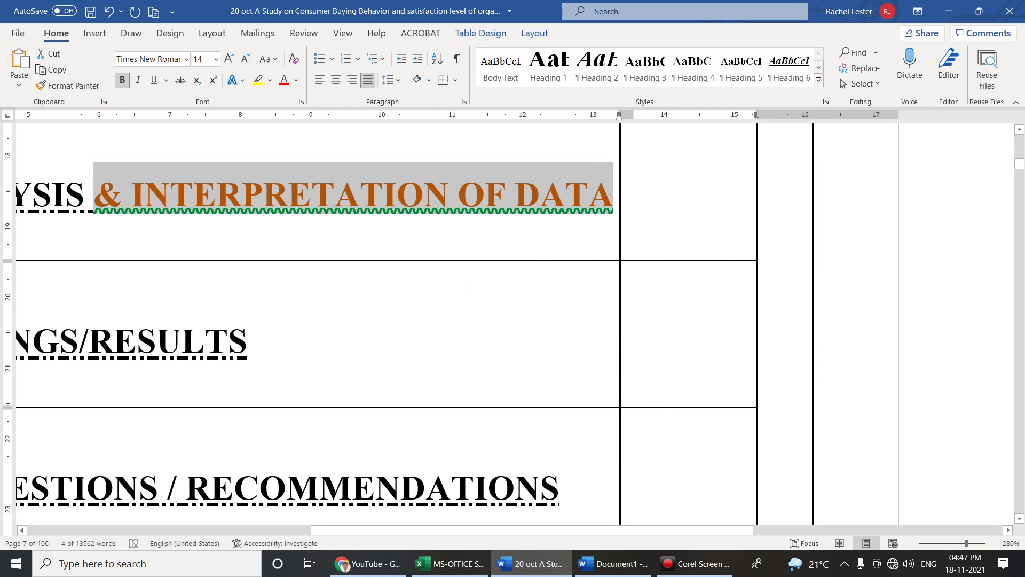
pyautogui.click(166, 80)
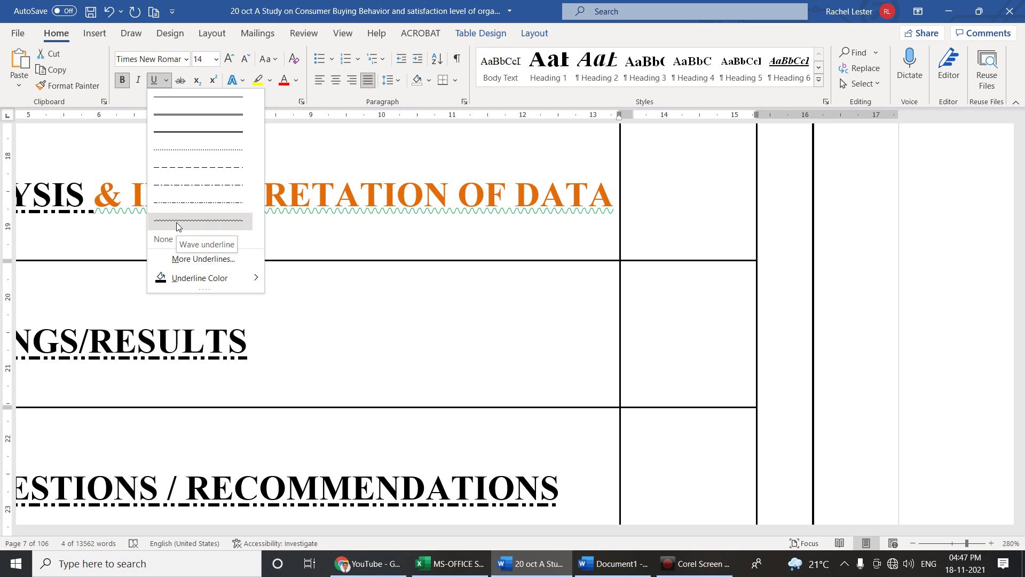
pyautogui.click(196, 260)
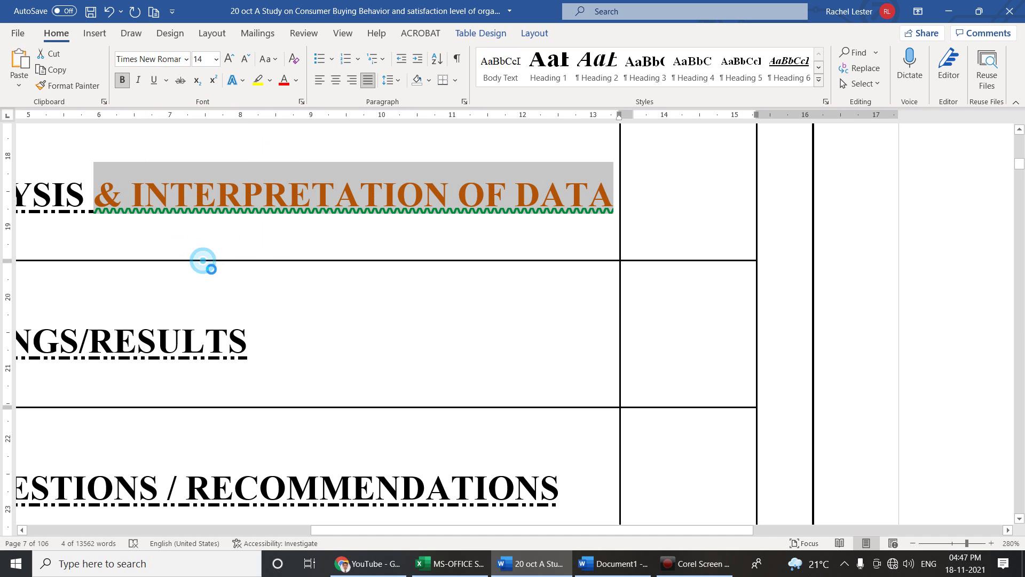
pyautogui.click(748, 261)
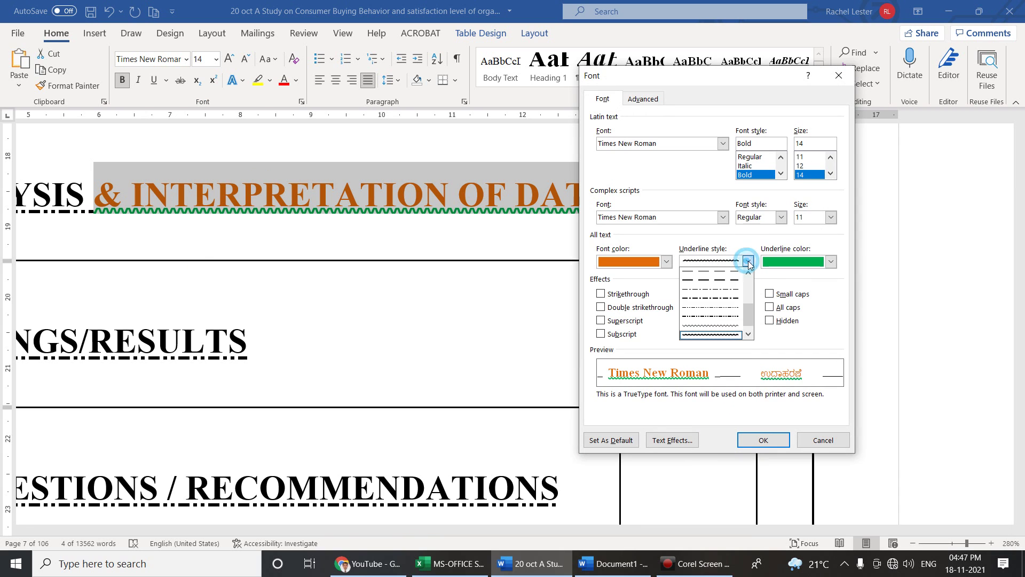
pyautogui.click(748, 312)
pyautogui.moveTo(748, 298); pyautogui.dragTo(750, 278)
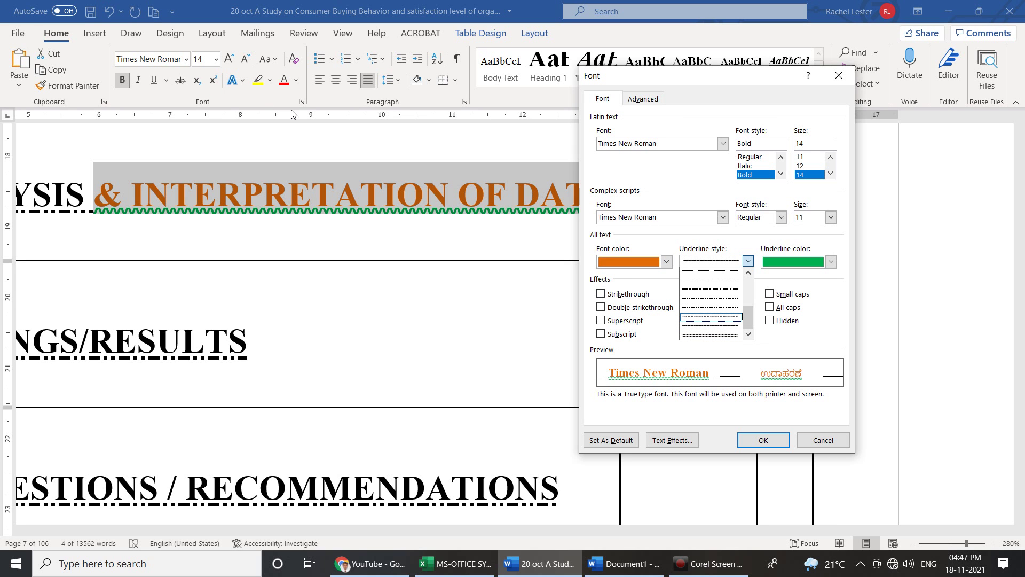
pyautogui.click(163, 81)
pyautogui.click(826, 443)
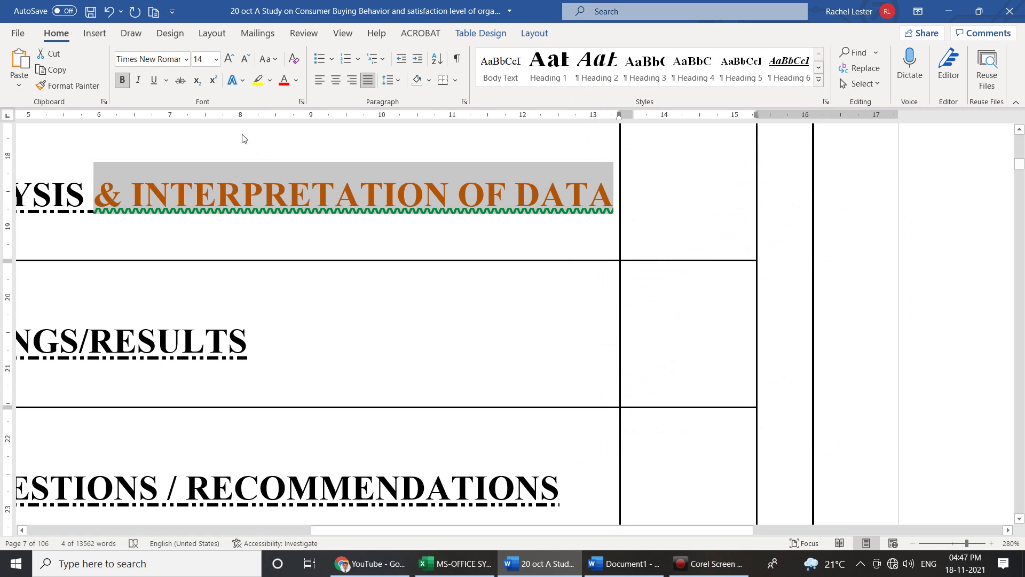
# Show the Underline Color palette from the Underline dropdown for the heading.
pyautogui.click(166, 80)
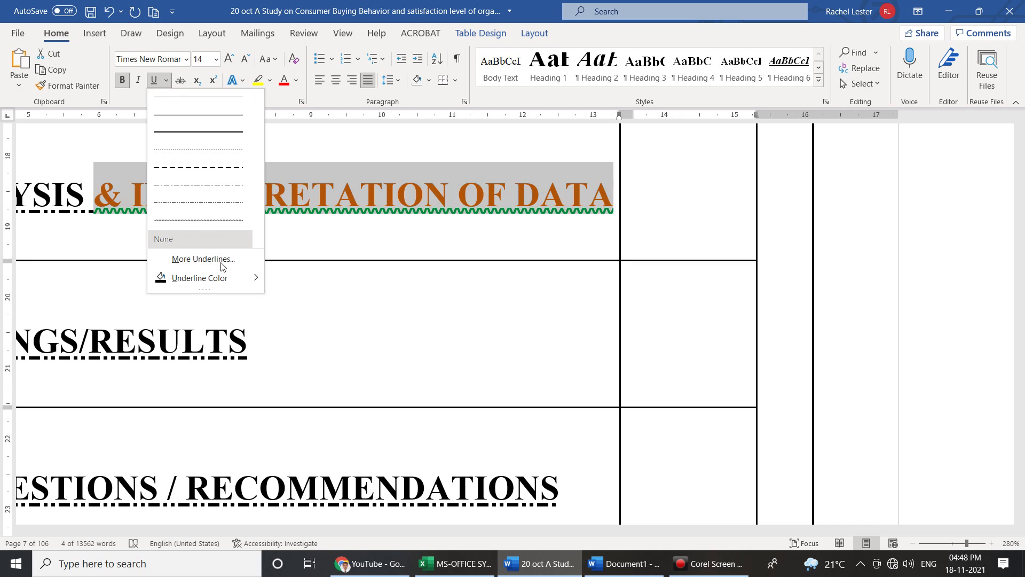
pyautogui.click(232, 277)
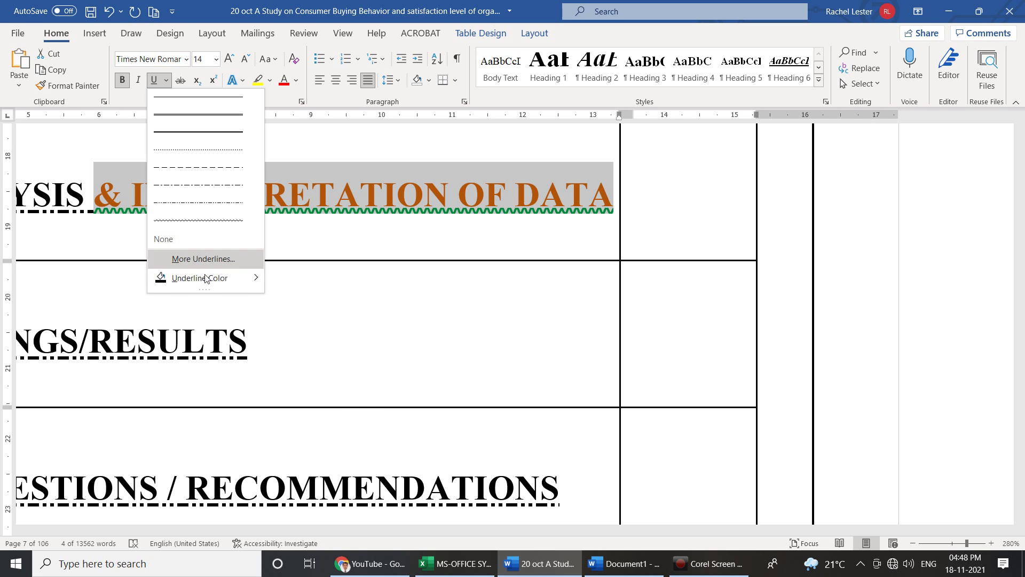
pyautogui.moveTo(201, 282)
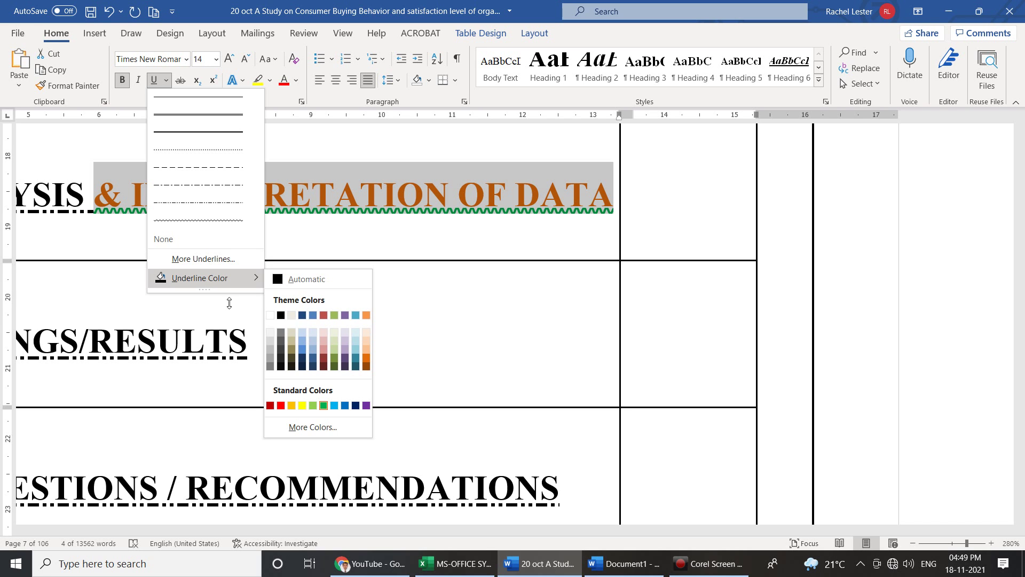
# Open More Colors… for the underline, showing green as RGB 0, 176, 80 (#00B050).
pyautogui.moveTo(252, 279)
pyautogui.click(323, 427)
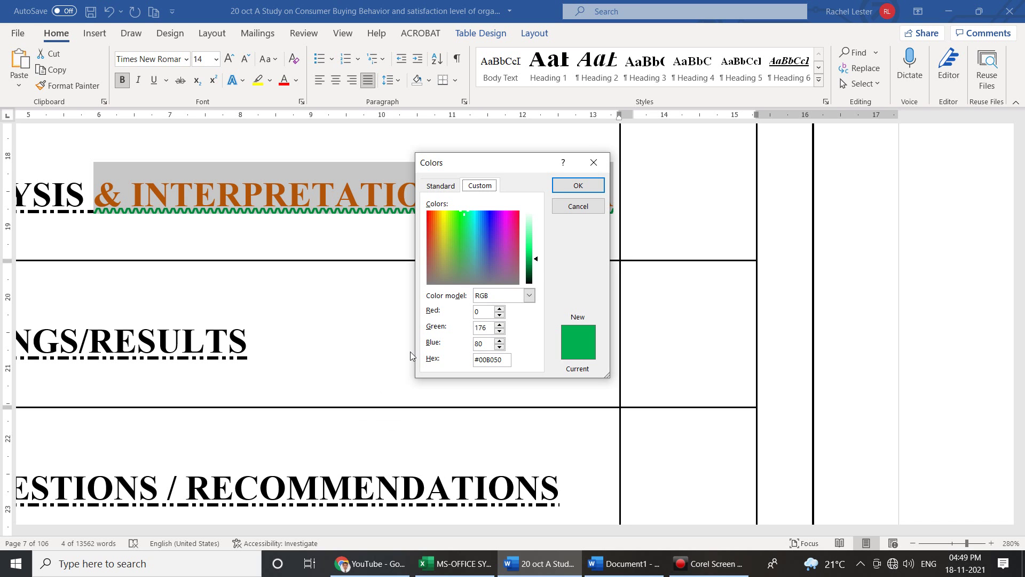
# Try dark blue, light blue and navy in the Colors dialog, then close it unapplied.
pyautogui.moveTo(482, 235)
pyautogui.mouseDown()
pyautogui.moveTo(483, 264)
pyautogui.moveTo(481, 232)
pyautogui.mouseUp()
pyautogui.moveTo(537, 259); pyautogui.dragTo(540, 238)
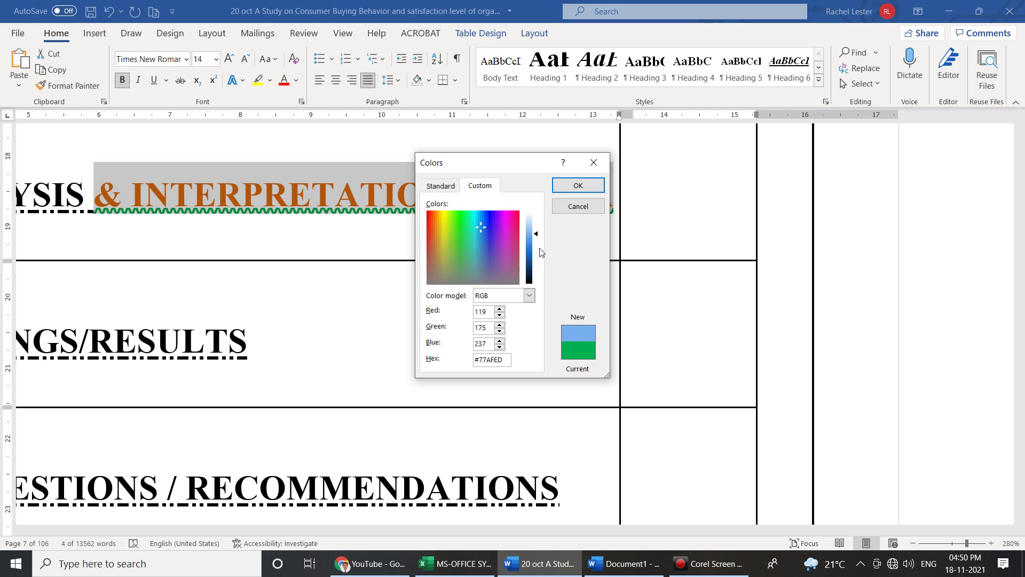
pyautogui.moveTo(536, 234)
pyautogui.mouseDown()
pyautogui.moveTo(537, 271)
pyautogui.moveTo(531, 233)
pyautogui.mouseUp()
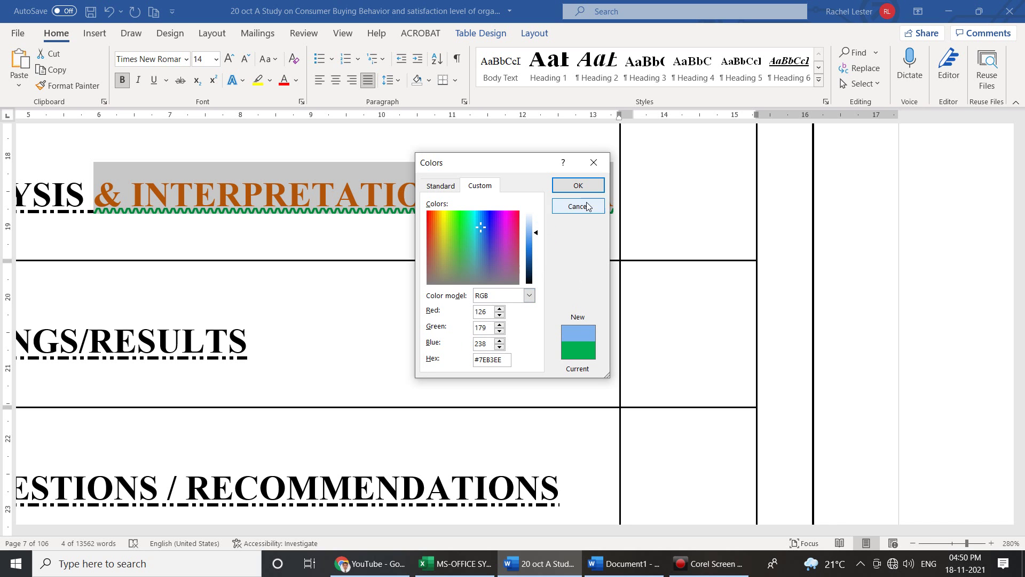
pyautogui.click(594, 163)
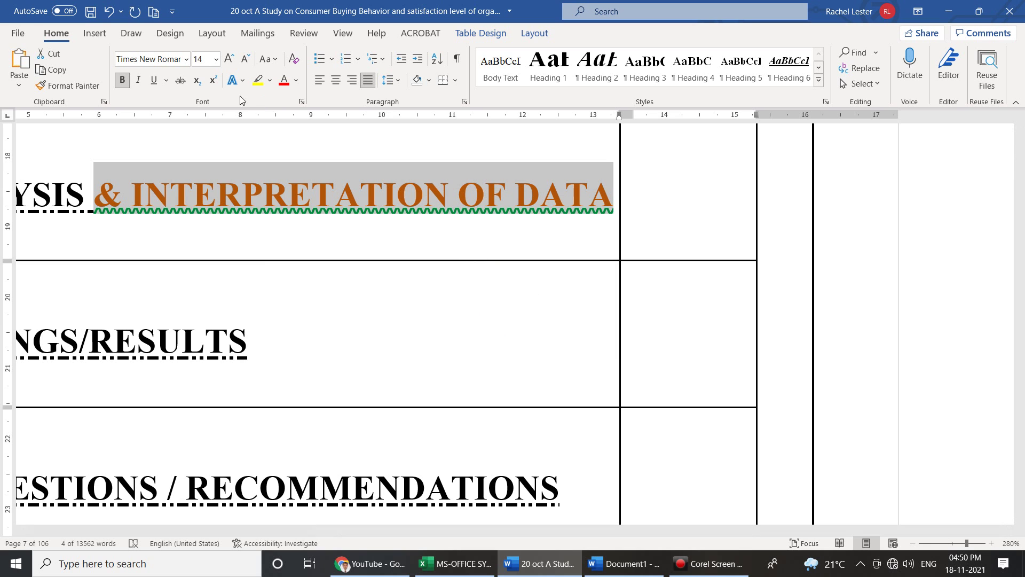
# Reopen Underline Color > More Colors in Word, then switch to YouTube in Chrome.
pyautogui.click(165, 81)
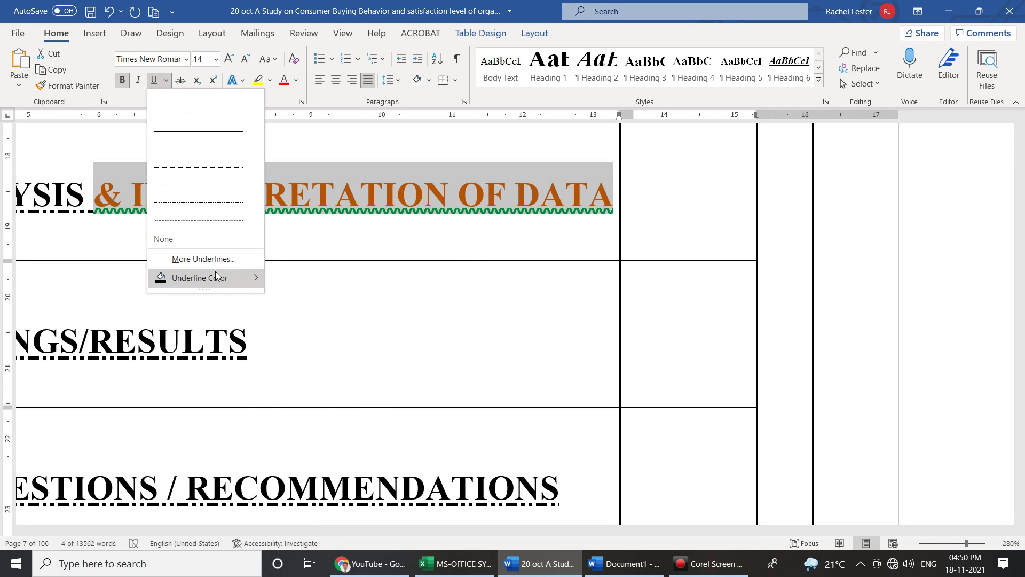
pyautogui.moveTo(213, 280)
pyautogui.click(237, 279)
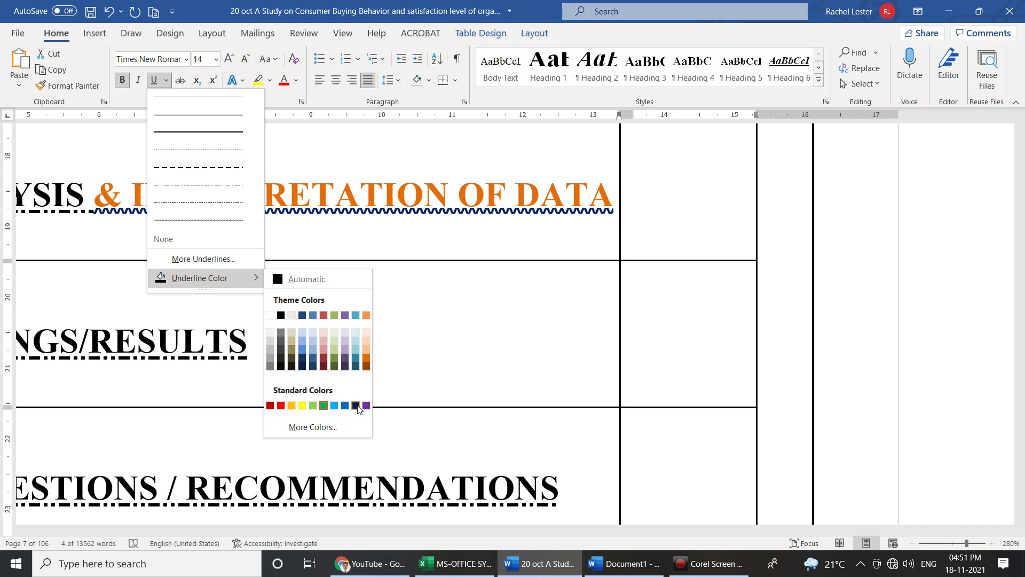
pyautogui.click(321, 427)
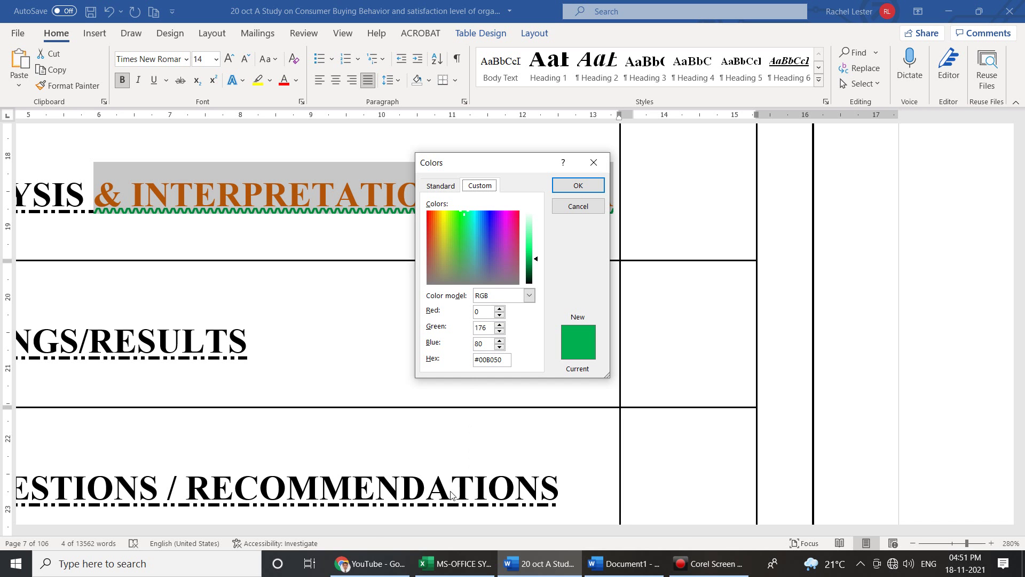
pyautogui.click(370, 563)
pyautogui.click(390, 71)
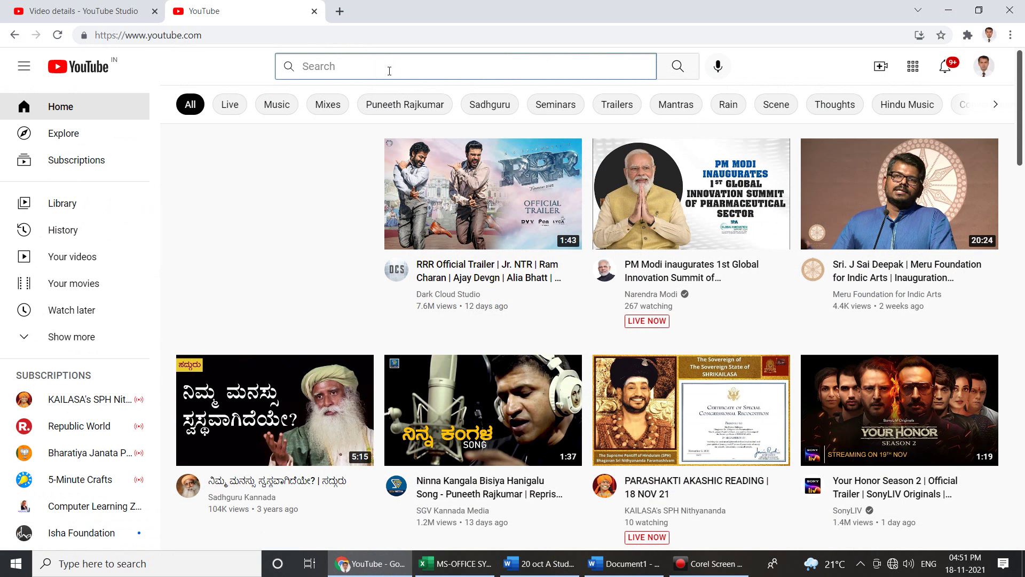
# Begin a Google search in a new tab and check the network connection after the error page.
pyautogui.click(339, 11)
pyautogui.click(409, 226)
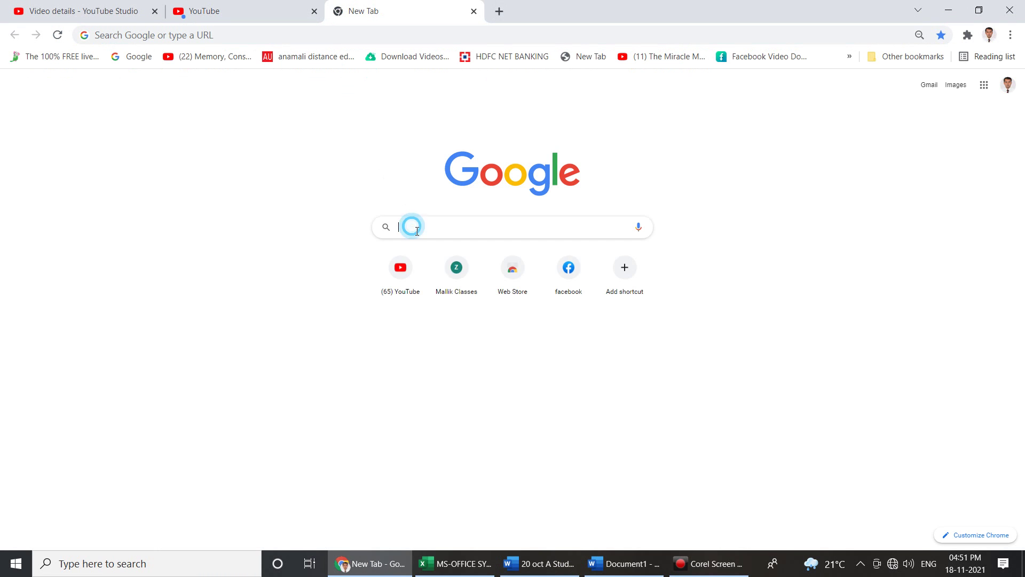
pyautogui.write('what')
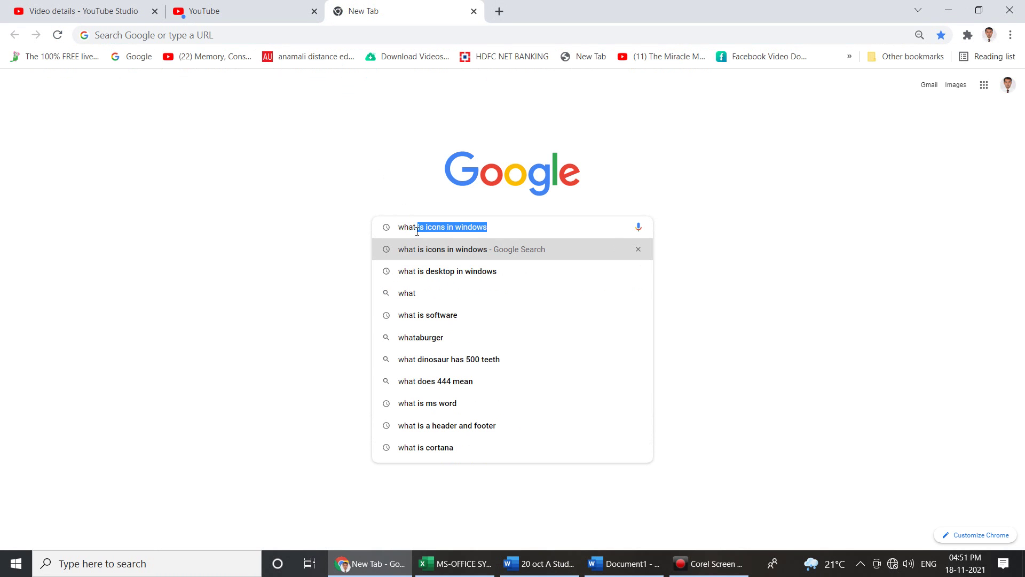
pyautogui.write(' should ')
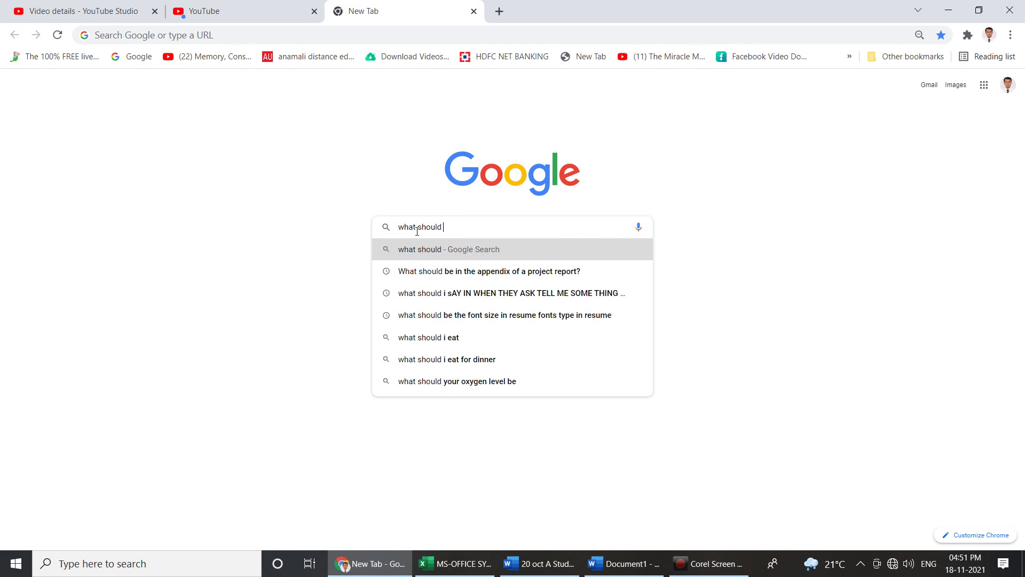
pyautogui.write('be my R G')
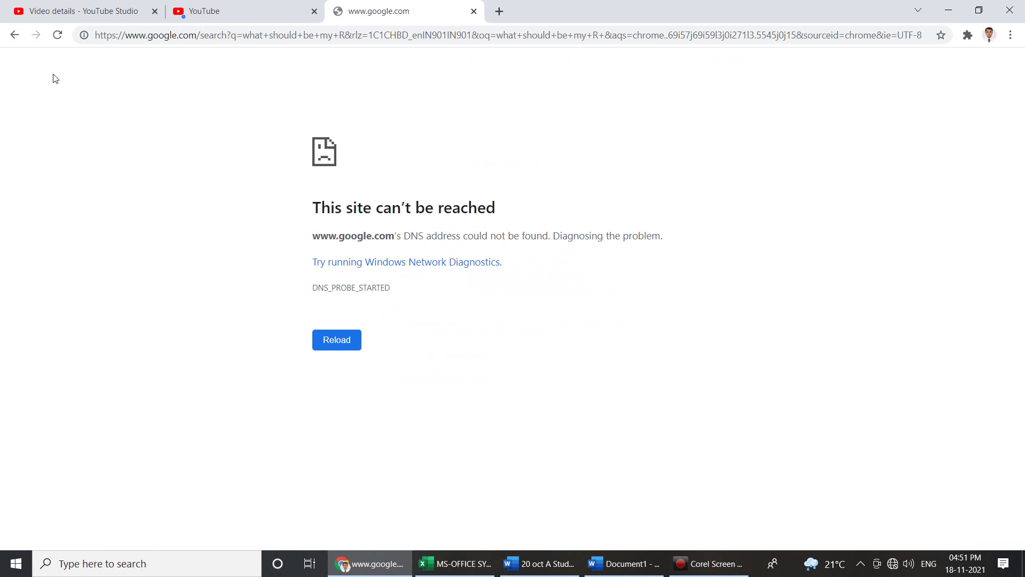
pyautogui.click(14, 36)
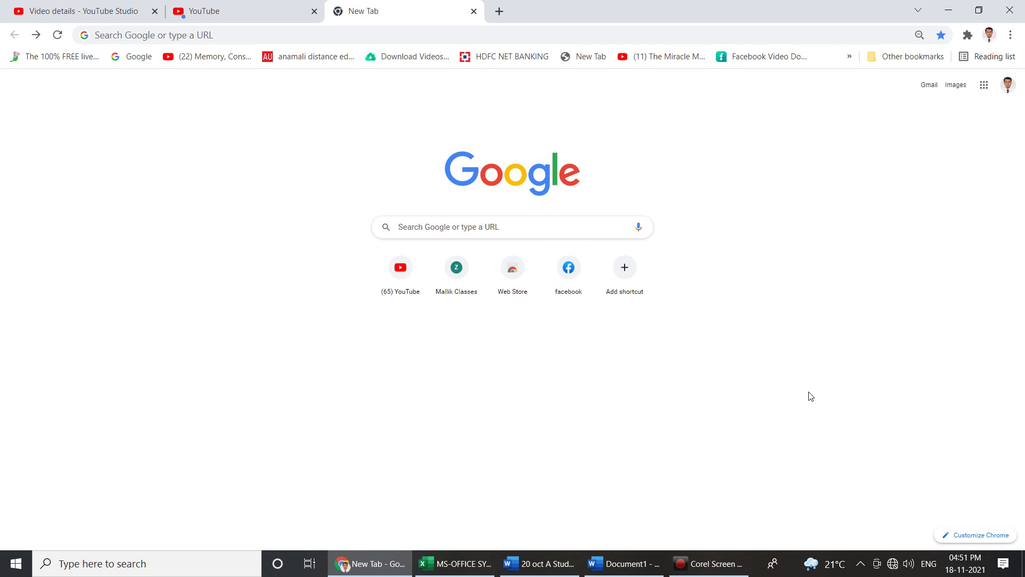
pyautogui.click(895, 564)
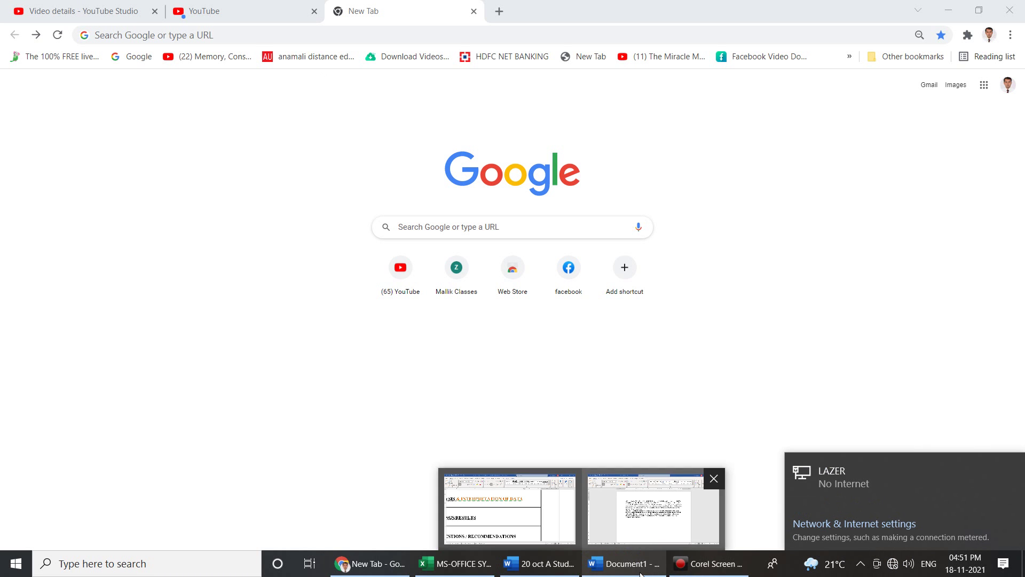
pyautogui.click(403, 569)
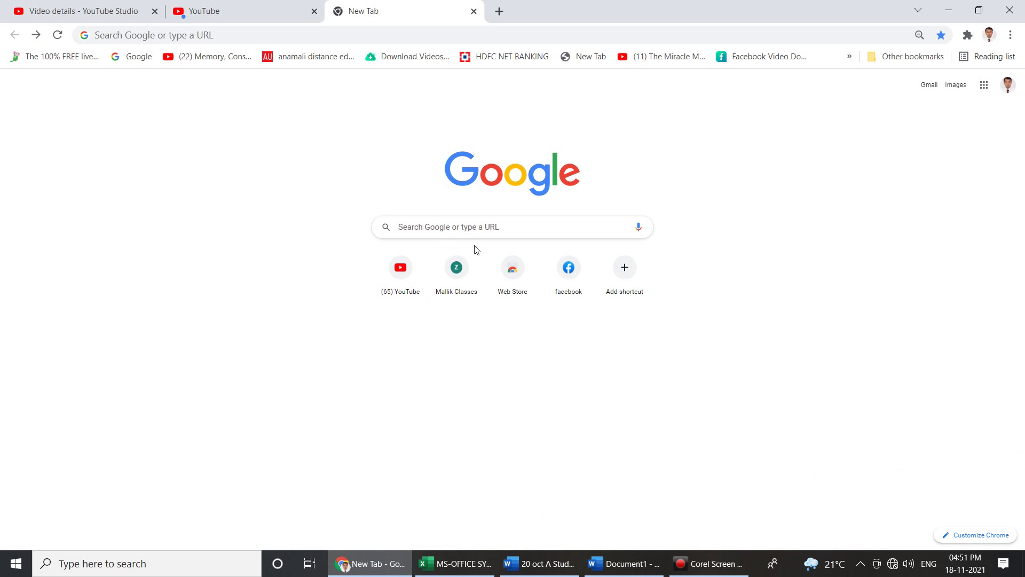
# Search Google for 'what should be my R G and B to get gold shining colour'.
pyautogui.click(479, 229)
pyautogui.write('wha')
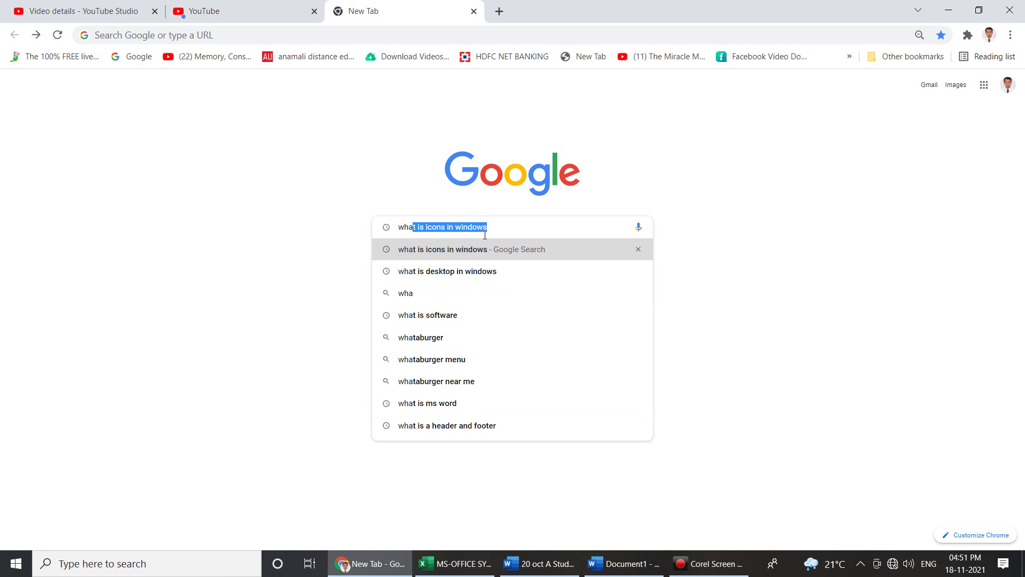
pyautogui.write('t should be m')
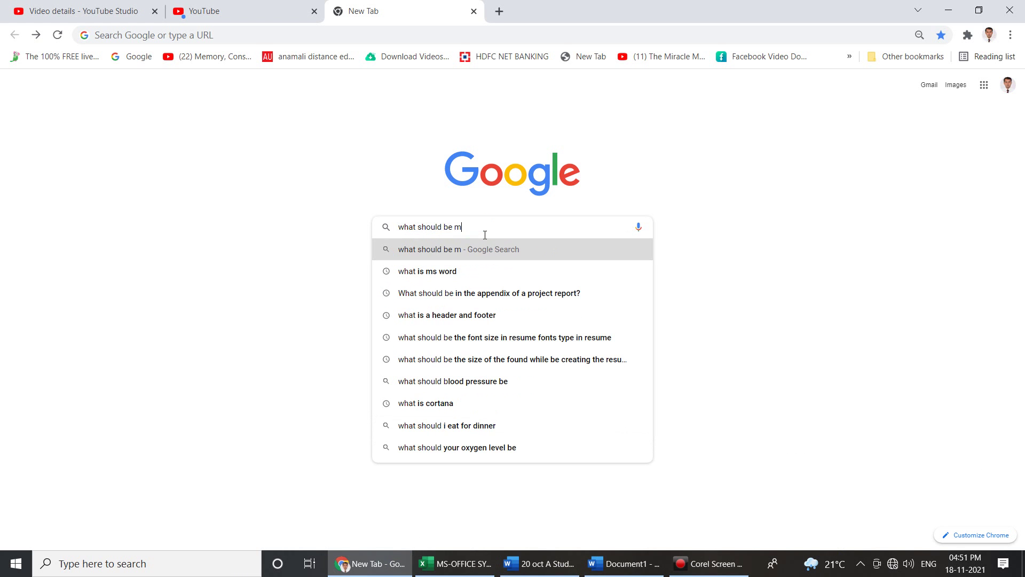
pyautogui.write('y R G an')
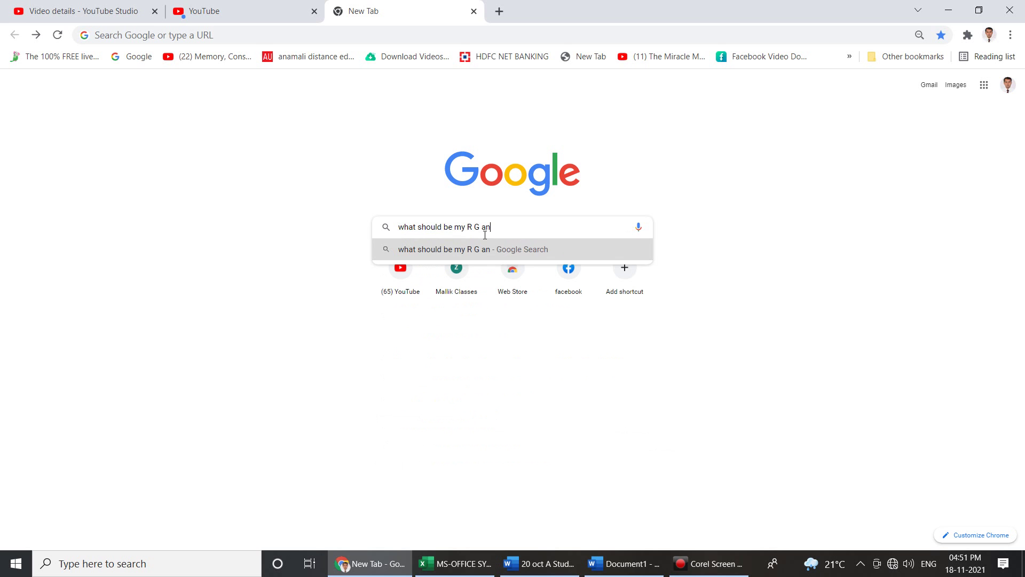
pyautogui.write('d B to get gold ')
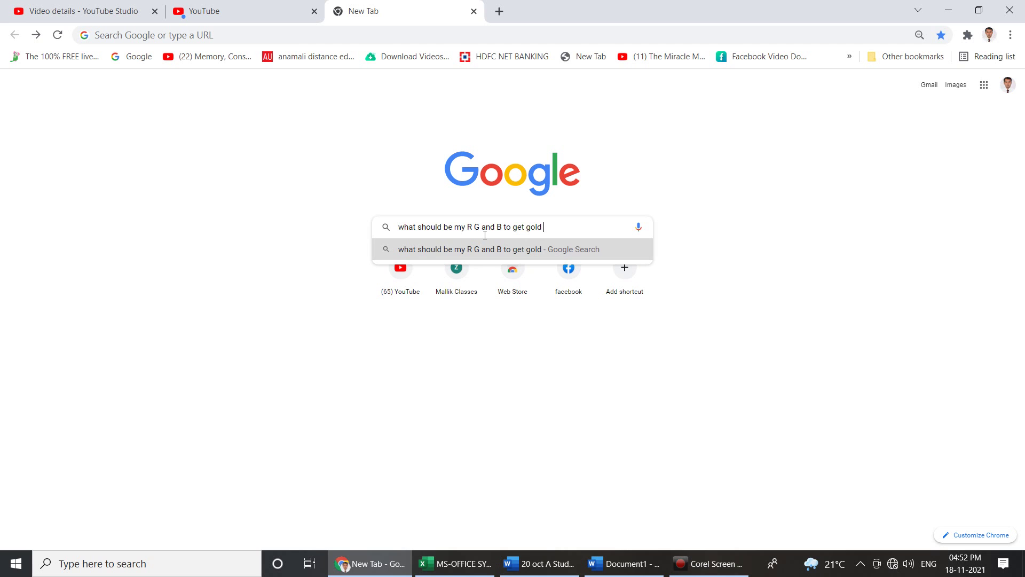
pyautogui.write('shining')
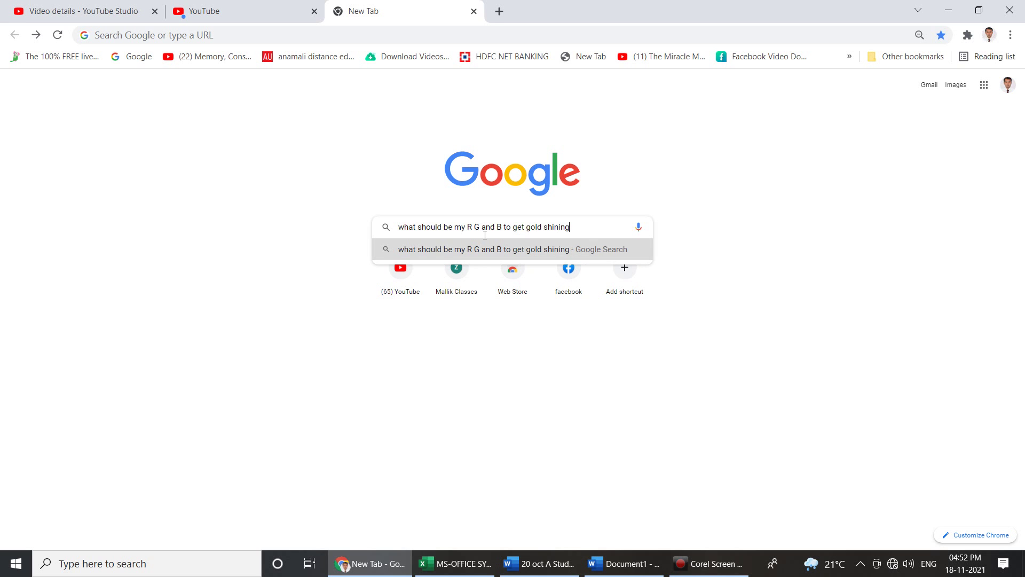
pyautogui.write(' collou')
pyautogui.press('BackSpace')
pyautogui.press('BackSpace')
pyautogui.press('BackSpace')
pyautogui.press('BackSpace')
pyautogui.write('lour')
pyautogui.press('Return')
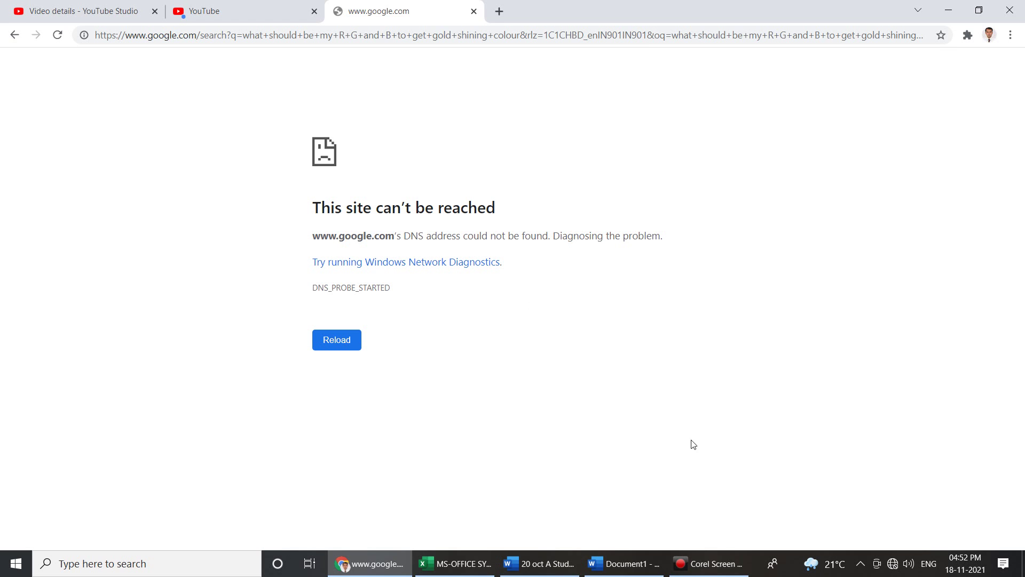
# Bring back the '20 oct A Study' Word window with its Colors dialog still open.
pyautogui.click(593, 567)
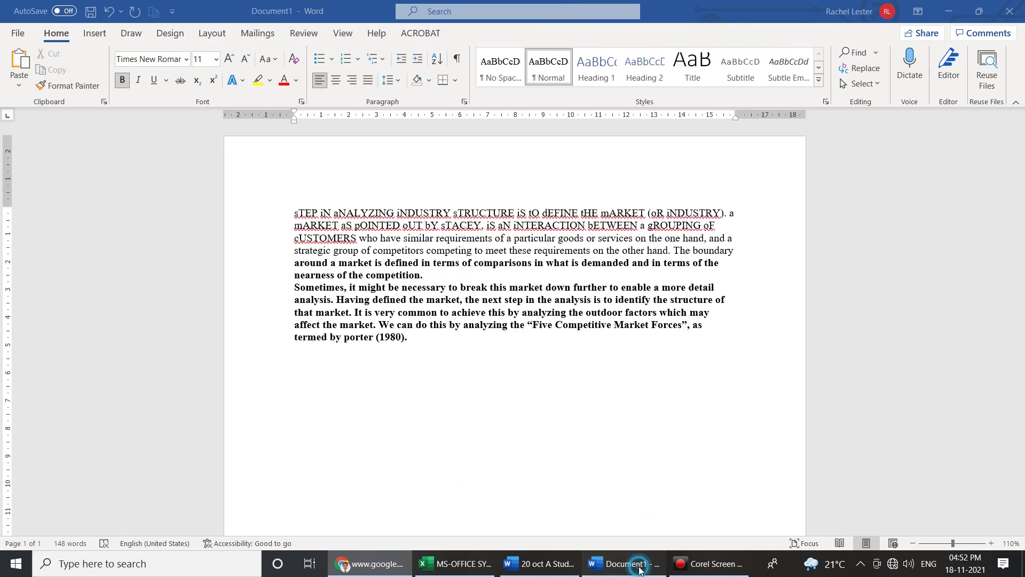
pyautogui.click(540, 564)
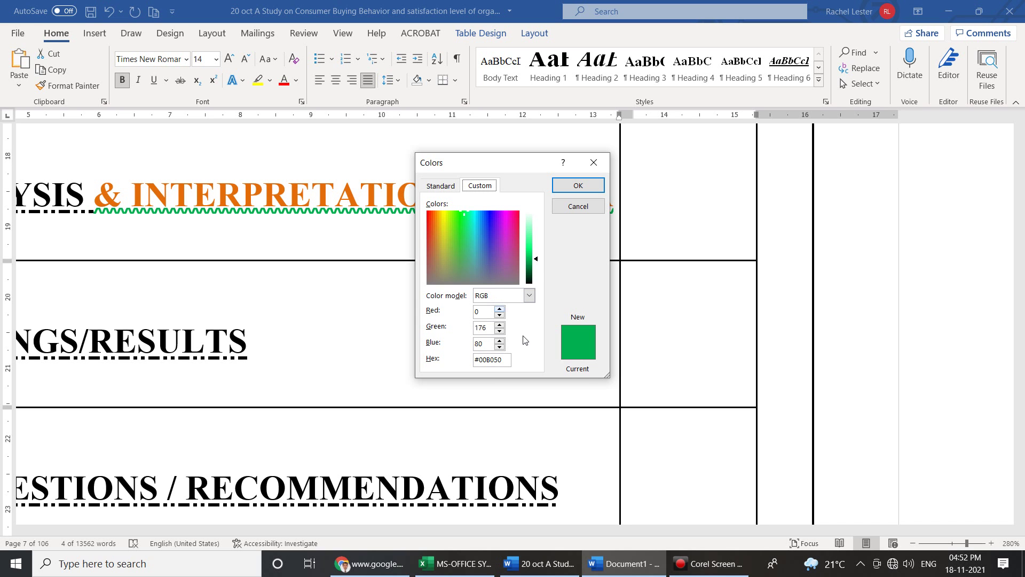
pyautogui.moveTo(623, 570)
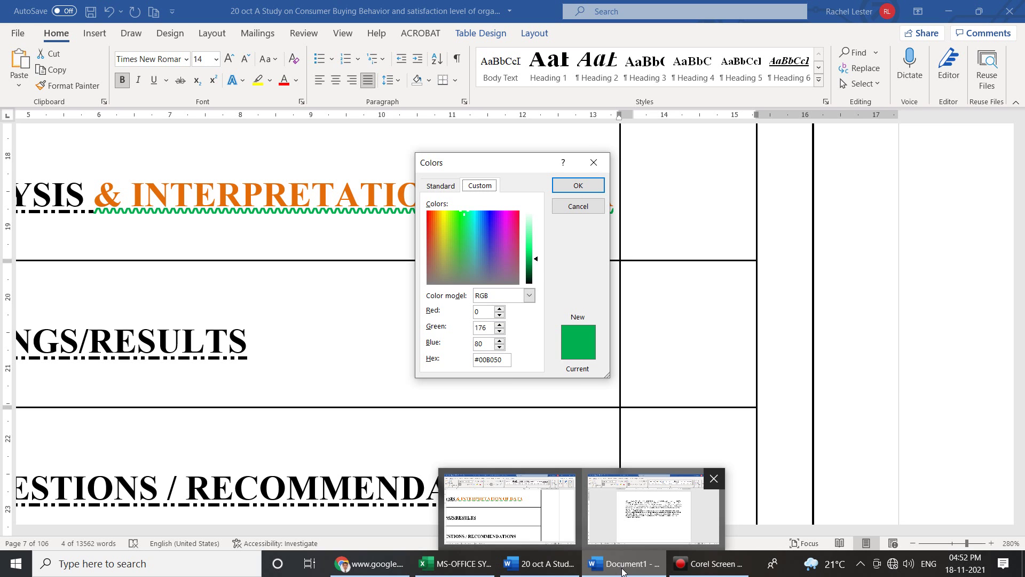
# Try a first custom shade with Green 209 and Blue 71, adjusting lightness and spectrum.
pyautogui.click(513, 213)
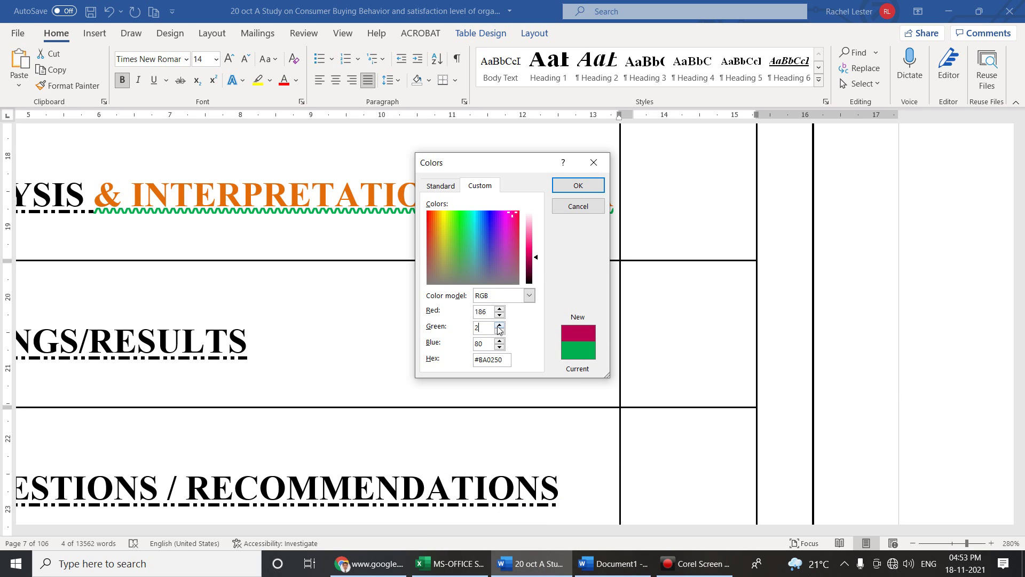
pyautogui.moveTo(497, 328); pyautogui.dragTo(465, 334)
pyautogui.write('209')
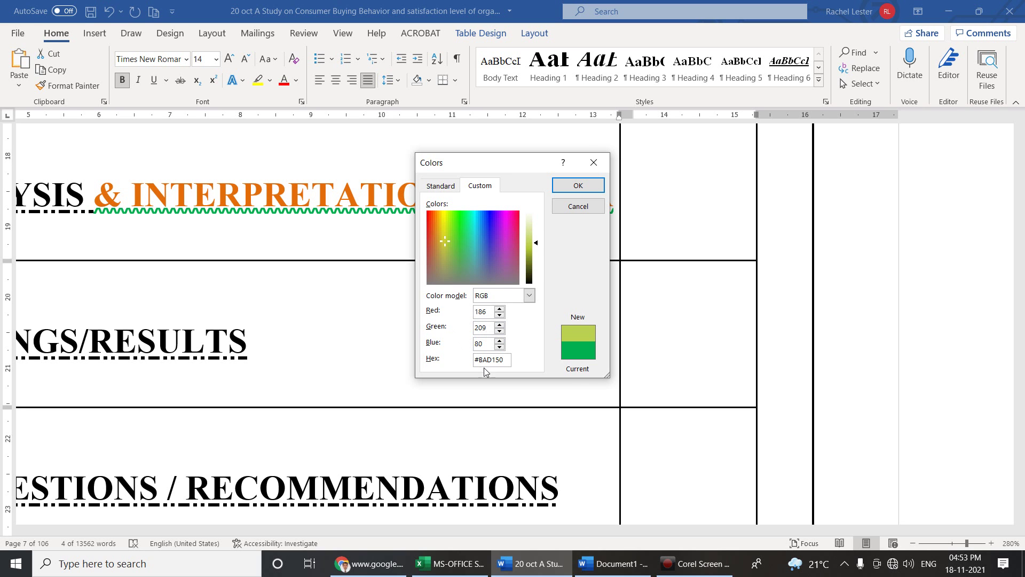
pyautogui.moveTo(493, 351); pyautogui.dragTo(468, 353)
pyautogui.write('71')
pyautogui.click(526, 344)
pyautogui.click(535, 241)
pyautogui.moveTo(535, 241)
pyautogui.mouseDown()
pyautogui.moveTo(535, 265)
pyautogui.moveTo(536, 224)
pyautogui.mouseUp()
pyautogui.moveTo(444, 237)
pyautogui.mouseDown()
pyautogui.moveTo(452, 231)
pyautogui.moveTo(446, 248)
pyautogui.mouseUp()
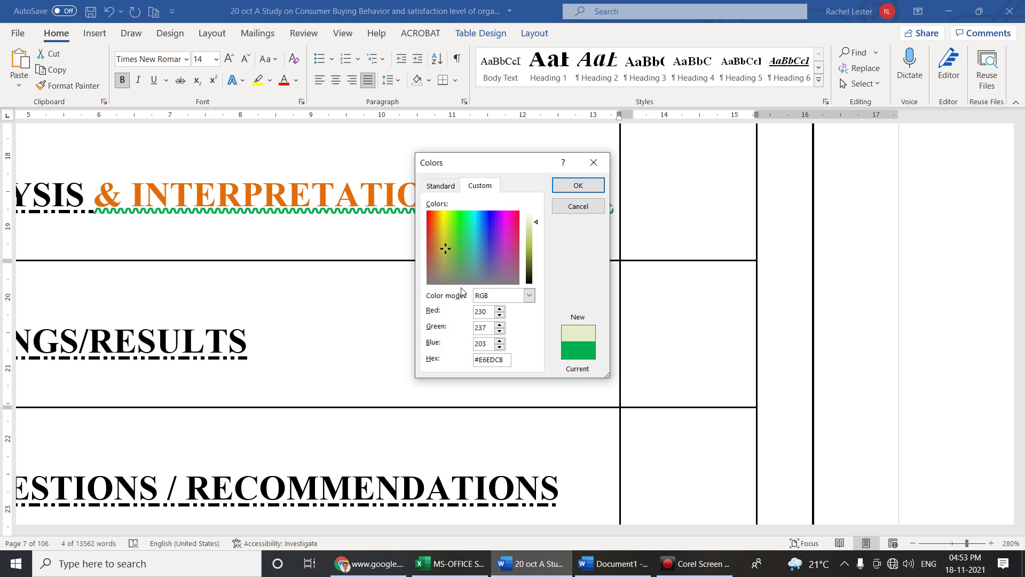
pyautogui.click(529, 296)
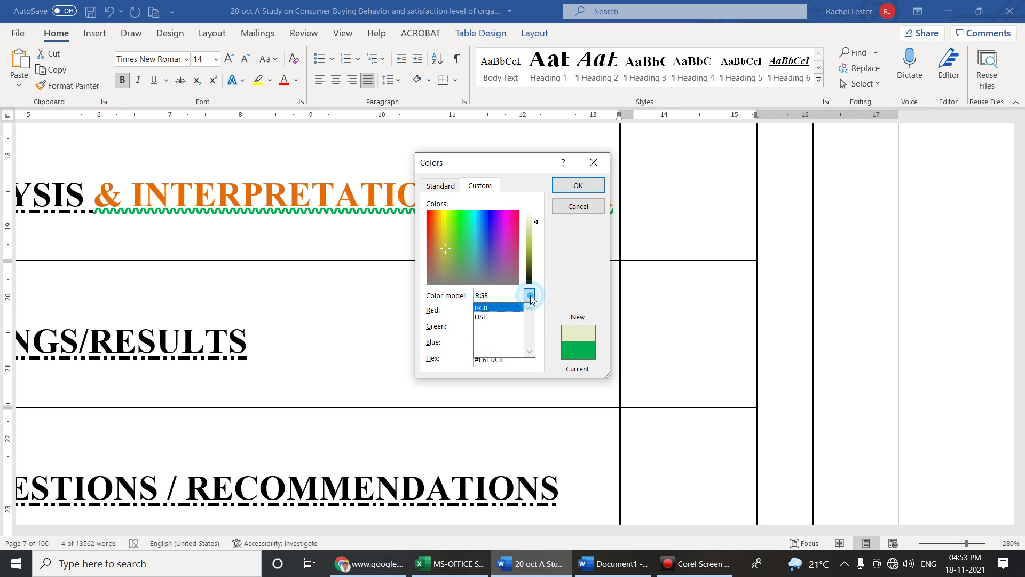
pyautogui.click(530, 296)
# Nudge the spectrum toward beige, then enter Red 255, Green 223, Blue 79.
pyautogui.click(496, 317)
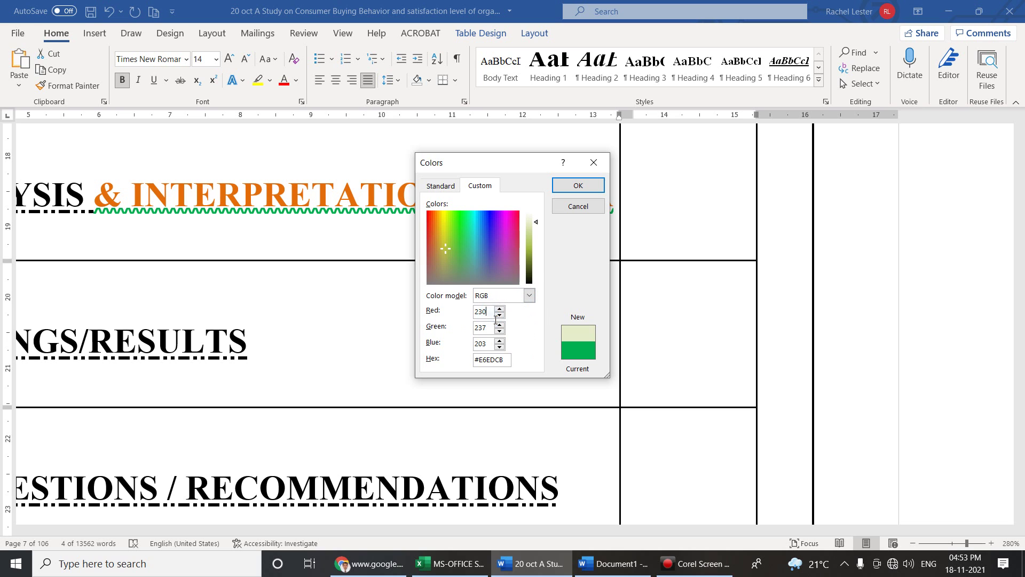
pyautogui.click(437, 238)
pyautogui.moveTo(445, 229); pyautogui.dragTo(437, 254)
pyautogui.click(443, 249)
pyautogui.click(436, 243)
pyautogui.doubleClick(481, 312)
pyautogui.write('255')
pyautogui.doubleClick(484, 327)
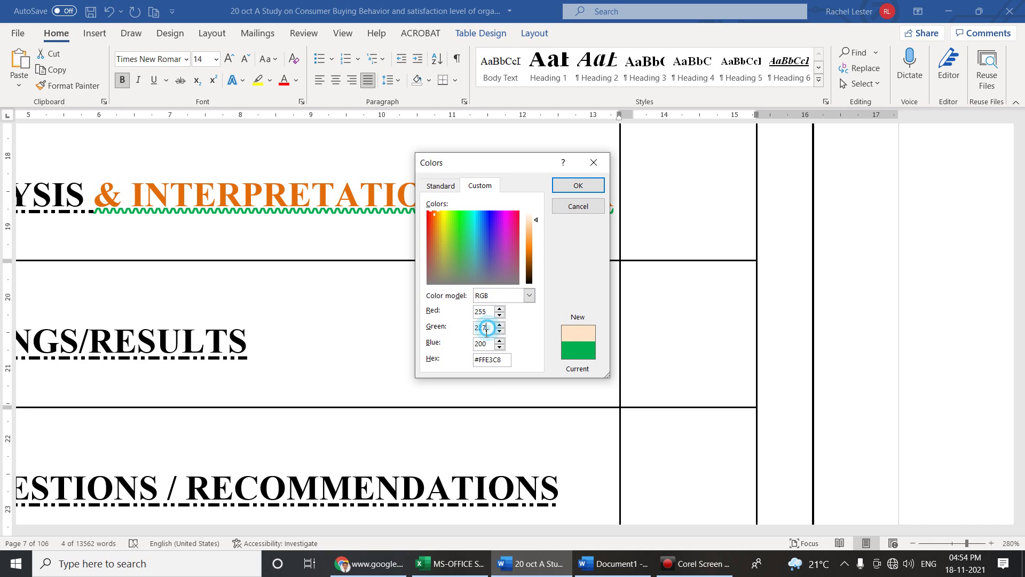
pyautogui.write('223')
pyautogui.doubleClick(481, 343)
pyautogui.write('79')
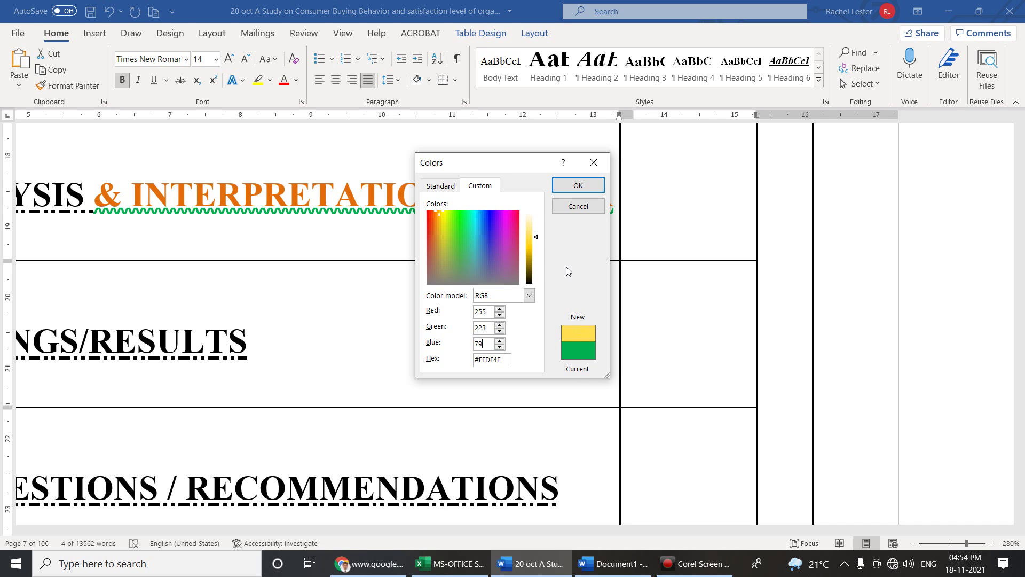
# Re-enter Green 223 and Blue 79 after darkening, and apply the gold to the underline.
pyautogui.moveTo(536, 238)
pyautogui.mouseDown()
pyautogui.moveTo(537, 258)
pyautogui.moveTo(537, 229)
pyautogui.moveTo(536, 245)
pyautogui.mouseUp()
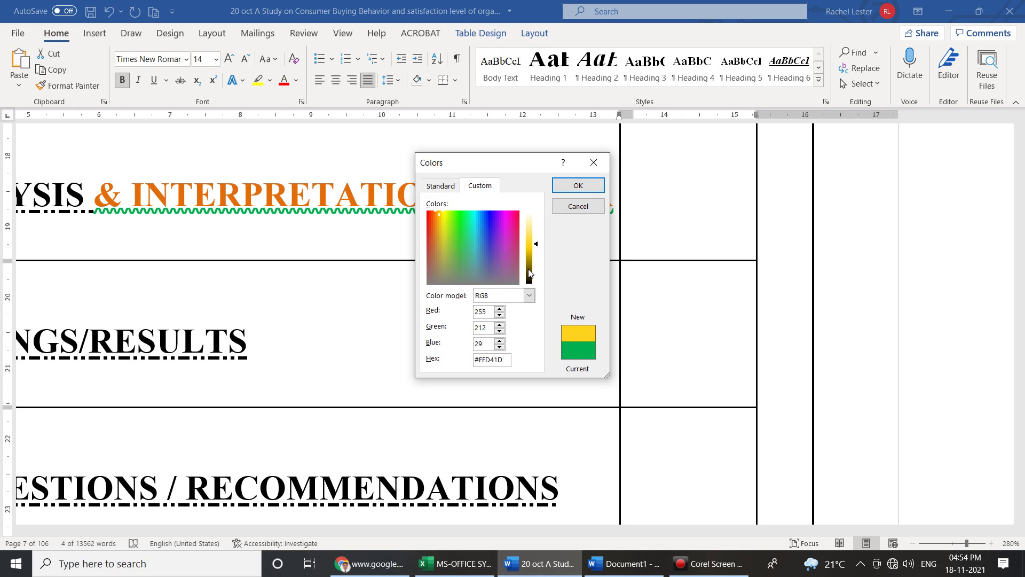
pyautogui.doubleClick(490, 327)
pyautogui.write('223')
pyautogui.doubleClick(480, 344)
pyautogui.write('79')
pyautogui.click(581, 185)
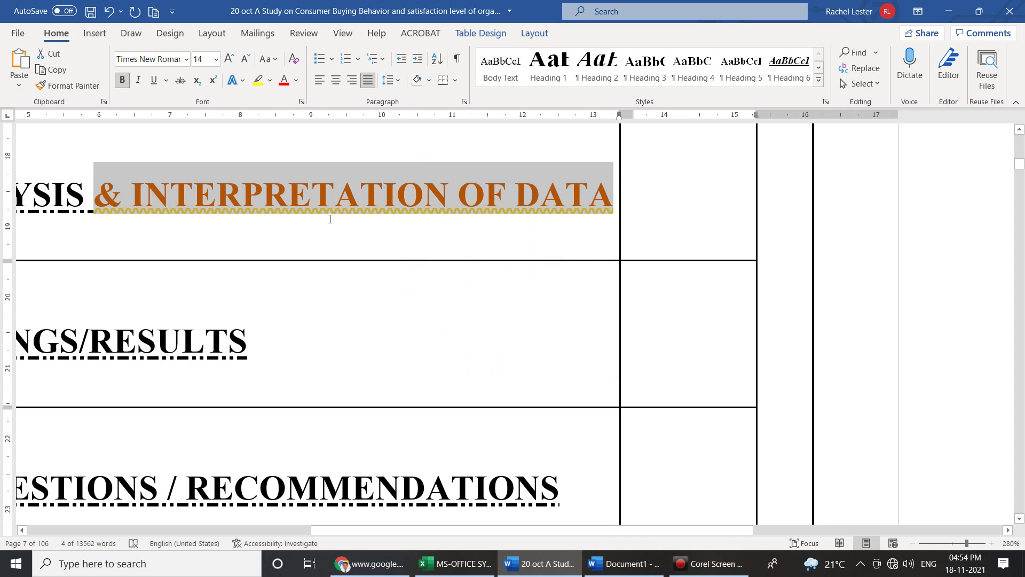
pyautogui.click(282, 341)
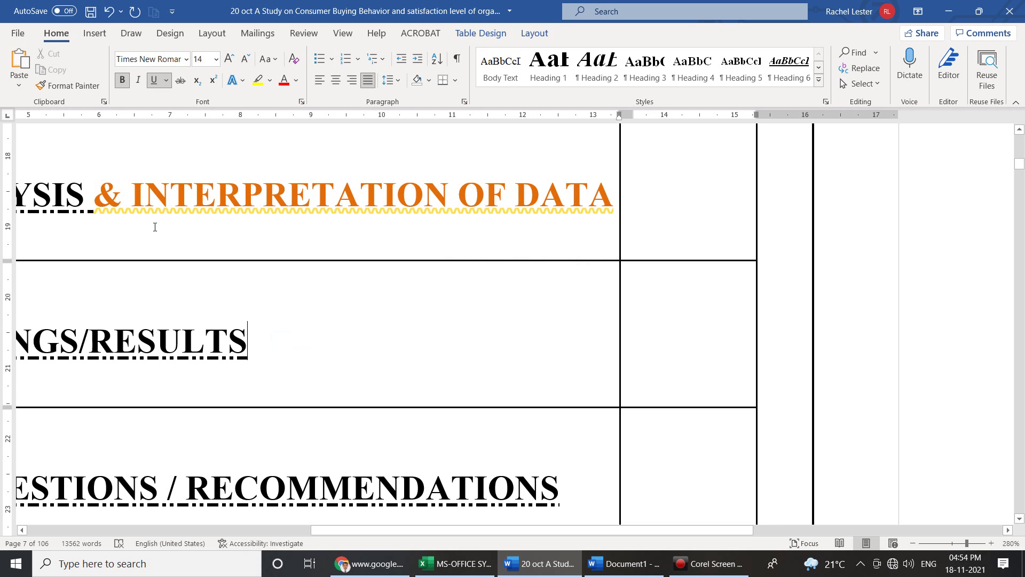
pyautogui.moveTo(94, 208); pyautogui.dragTo(334, 211)
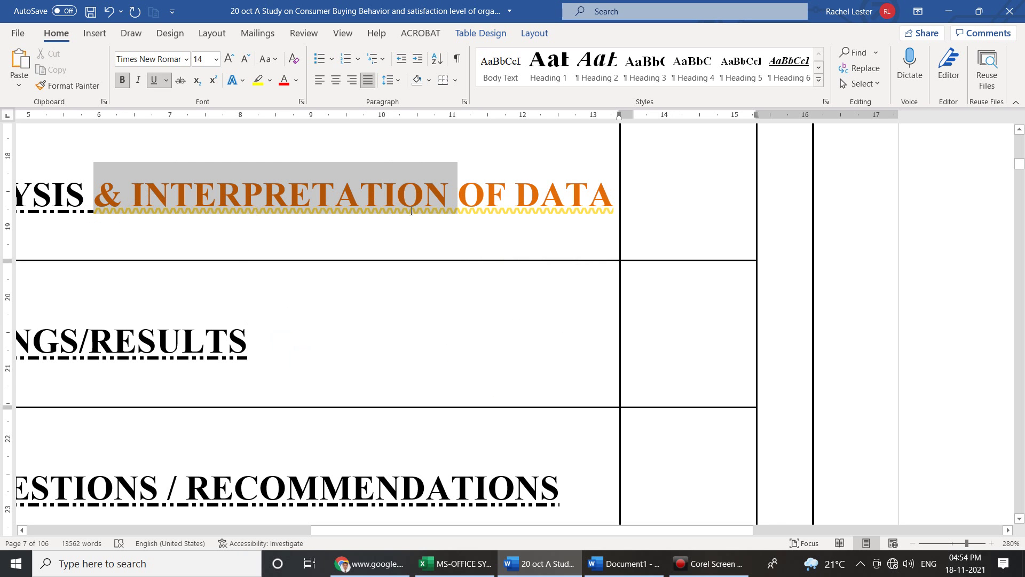
pyautogui.moveTo(474, 209); pyautogui.dragTo(556, 203)
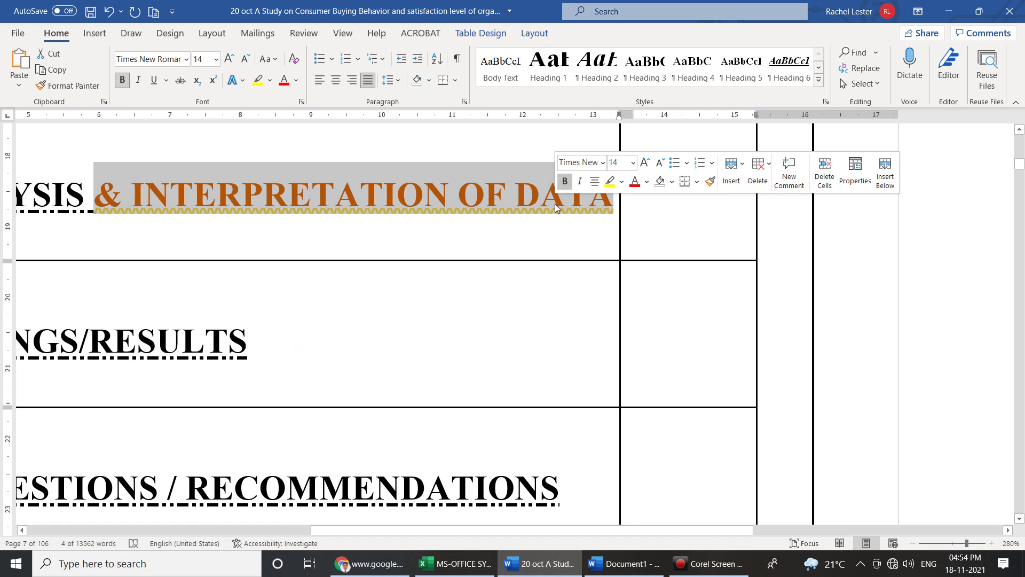
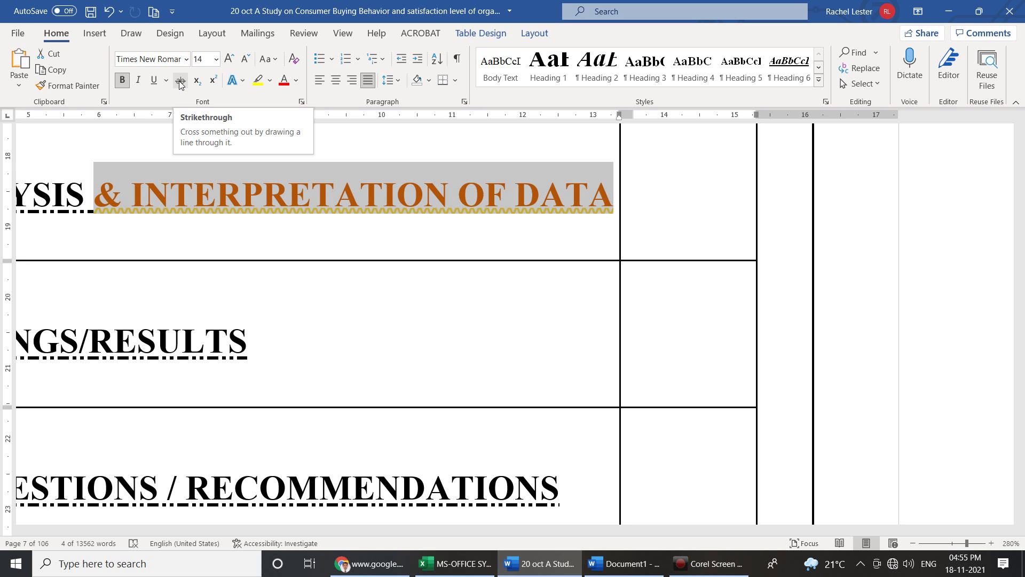
# Strike through the & INTERPRETATION OF DATA heading, zoom to 130%, and strike through the Chapter 06–08 rows.
pyautogui.click(180, 80)
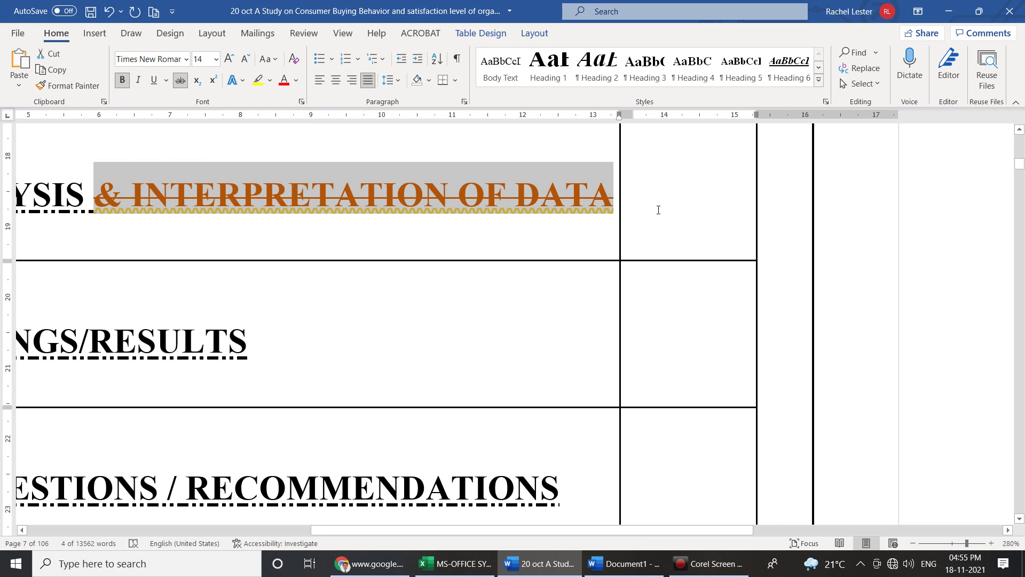
pyautogui.click(913, 544)
pyautogui.click(913, 544)
pyautogui.click(913, 543)
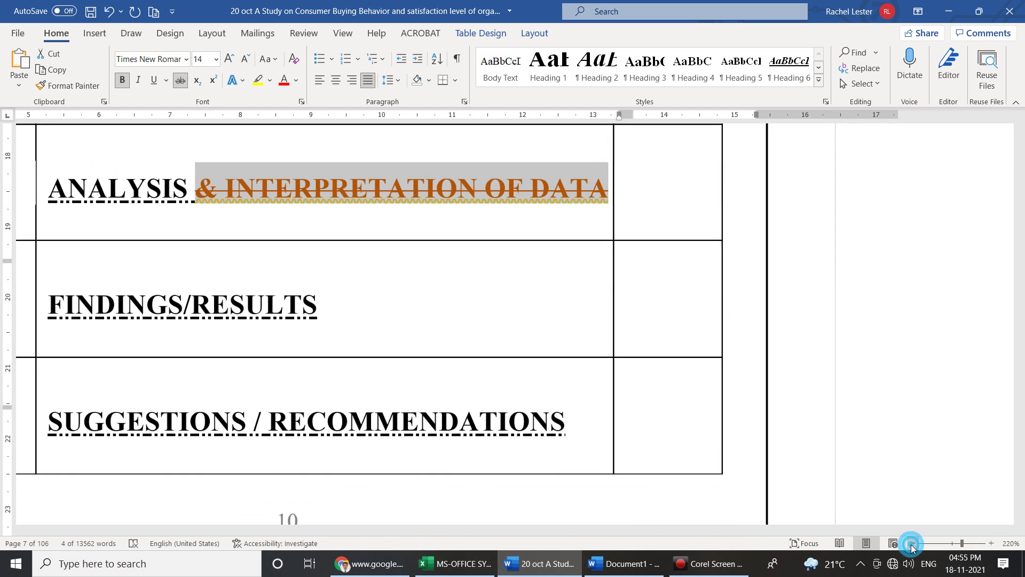
pyautogui.click(913, 544)
pyautogui.click(912, 545)
pyautogui.click(912, 544)
pyautogui.click(912, 544)
pyautogui.click(912, 544)
pyautogui.click(912, 545)
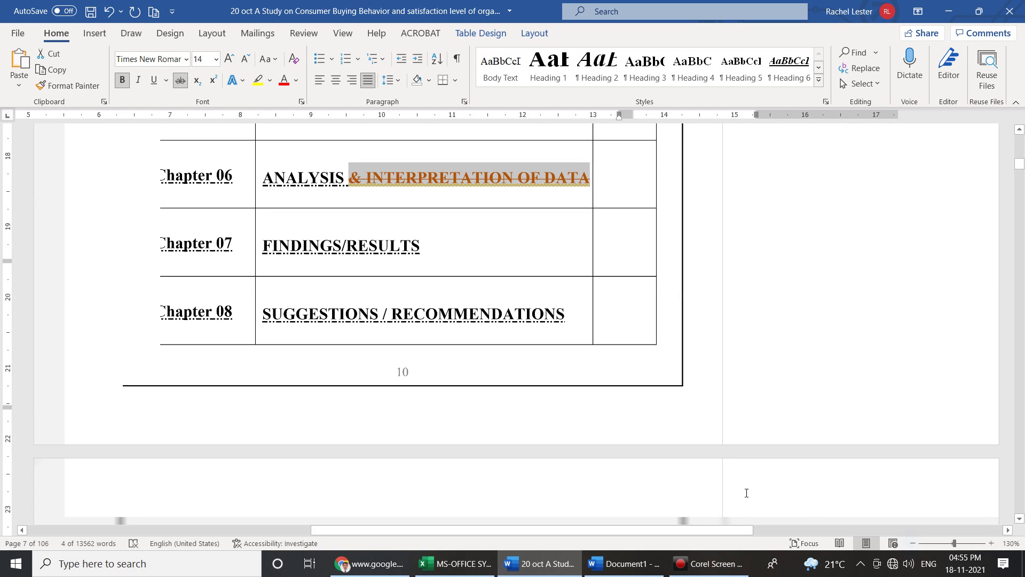
pyautogui.moveTo(582, 319); pyautogui.dragTo(183, 188)
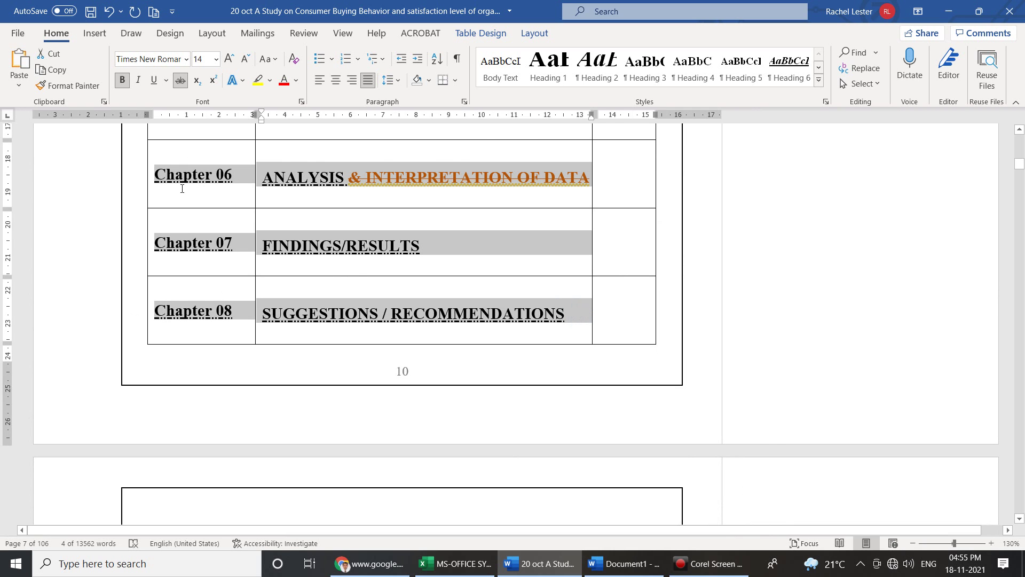
pyautogui.click(180, 79)
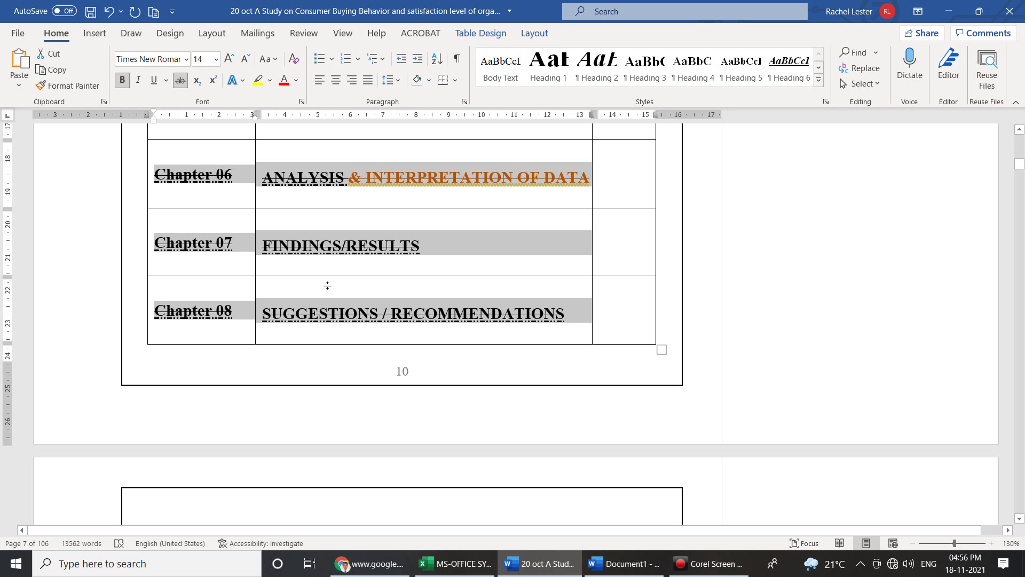
# Type 'X1 to X2 = 10 KMS' on the empty line after the introduction's first paragraph.
pyautogui.scroll(-5, 328, 285)
pyautogui.click(245, 307)
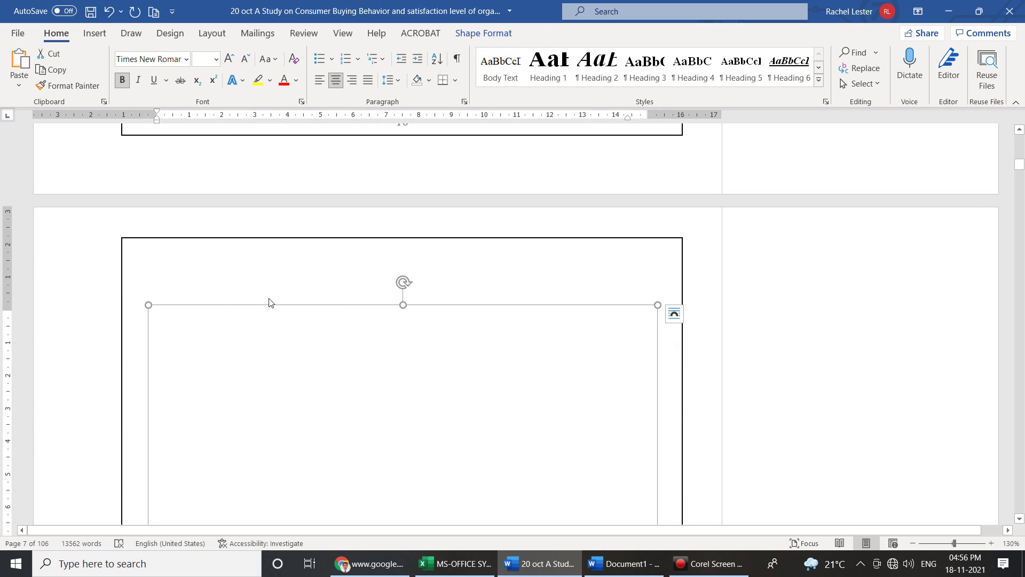
pyautogui.scroll(-20, 284, 338)
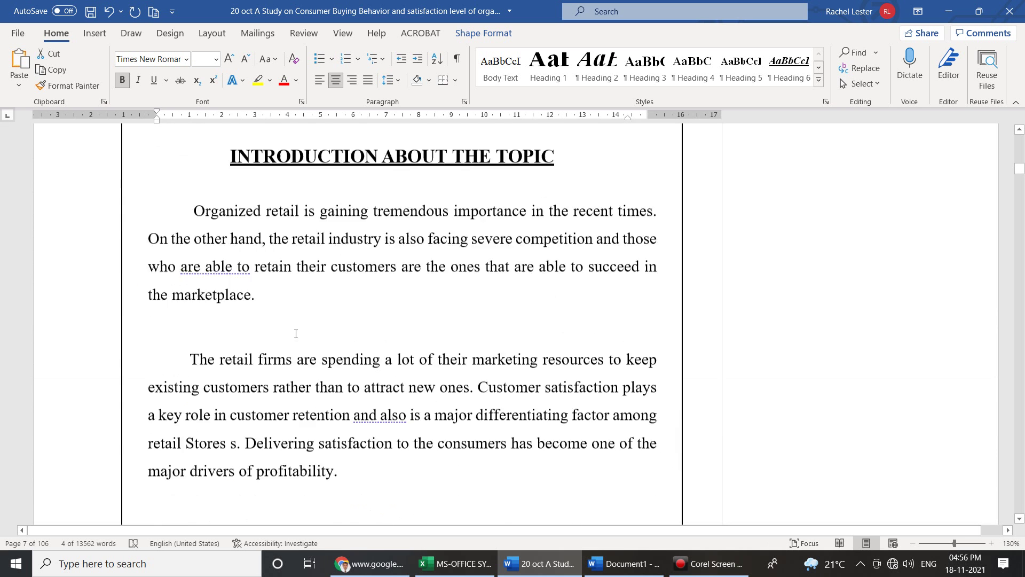
pyautogui.scroll(-3, 296, 334)
pyautogui.click(239, 196)
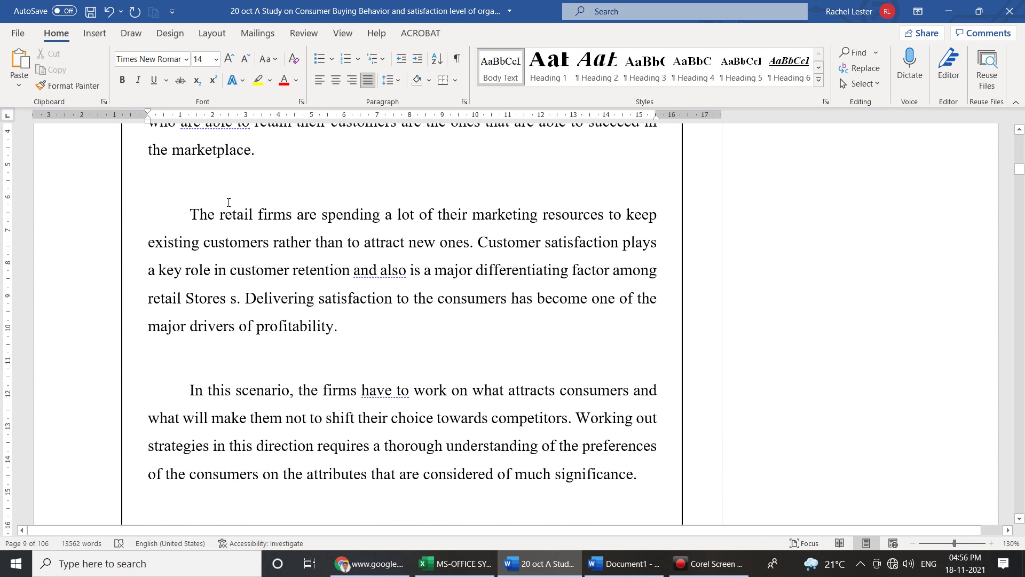
pyautogui.write('X1 to X2 = 10 KM')
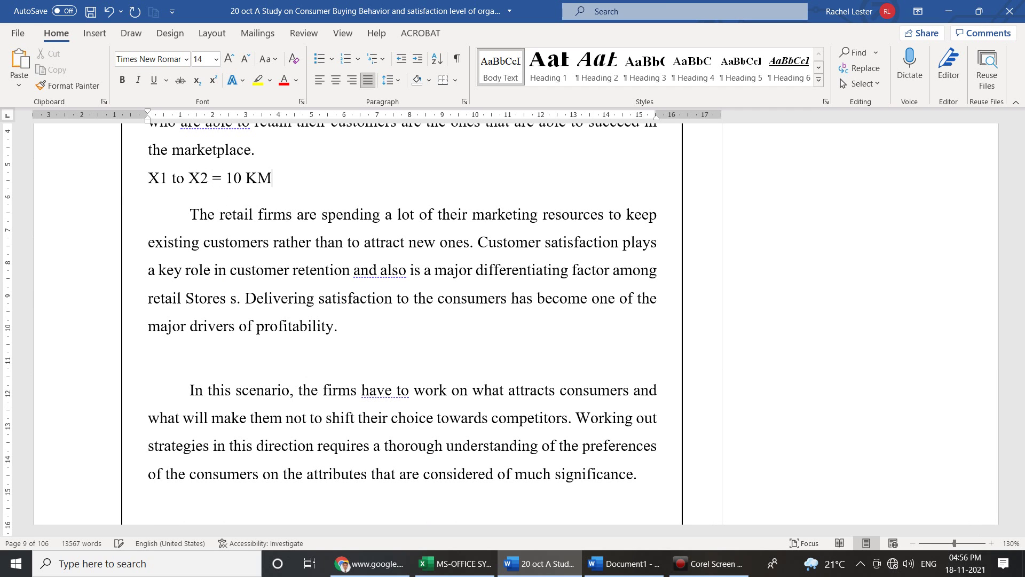
pyautogui.write('S')
# Make the 1 in X1 a subscript and grow it to 18 pt.
pyautogui.moveTo(163, 186); pyautogui.dragTo(168, 186)
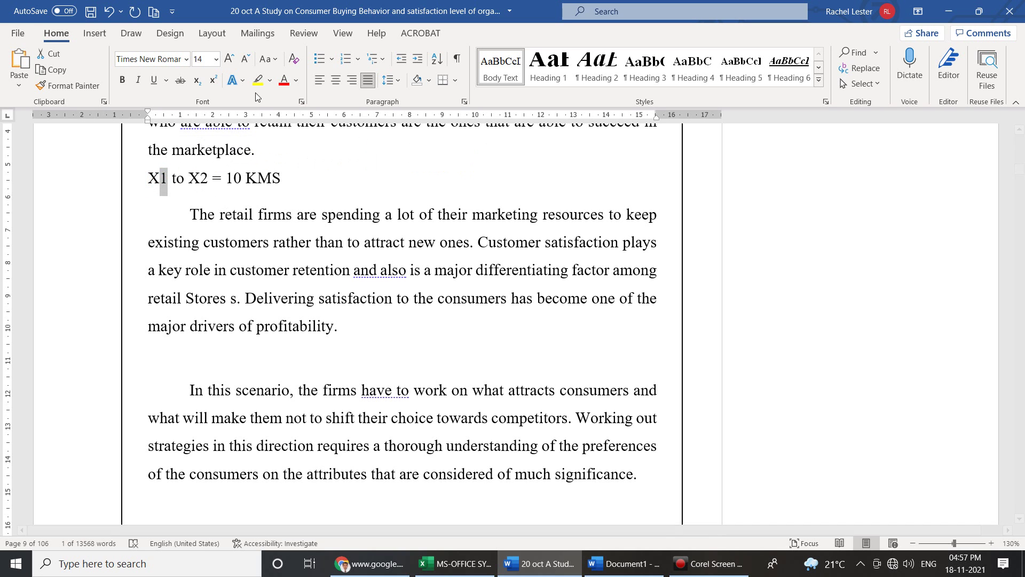
pyautogui.click(197, 81)
pyautogui.click(229, 58)
pyautogui.click(229, 57)
pyautogui.click(176, 193)
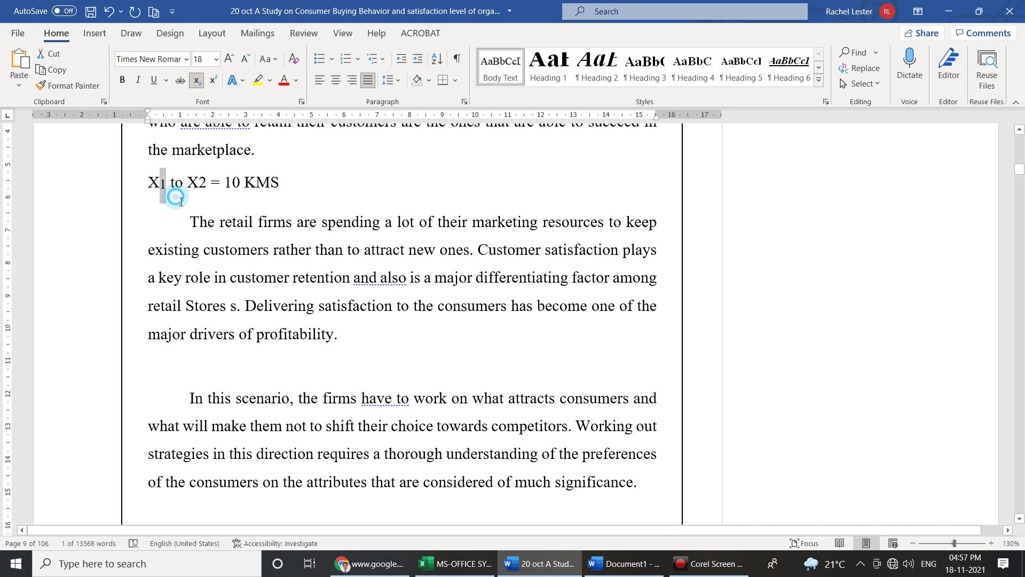
# Make the 2 in X2 a subscript and grow it to 18 pt.
pyautogui.moveTo(202, 193); pyautogui.dragTo(208, 188)
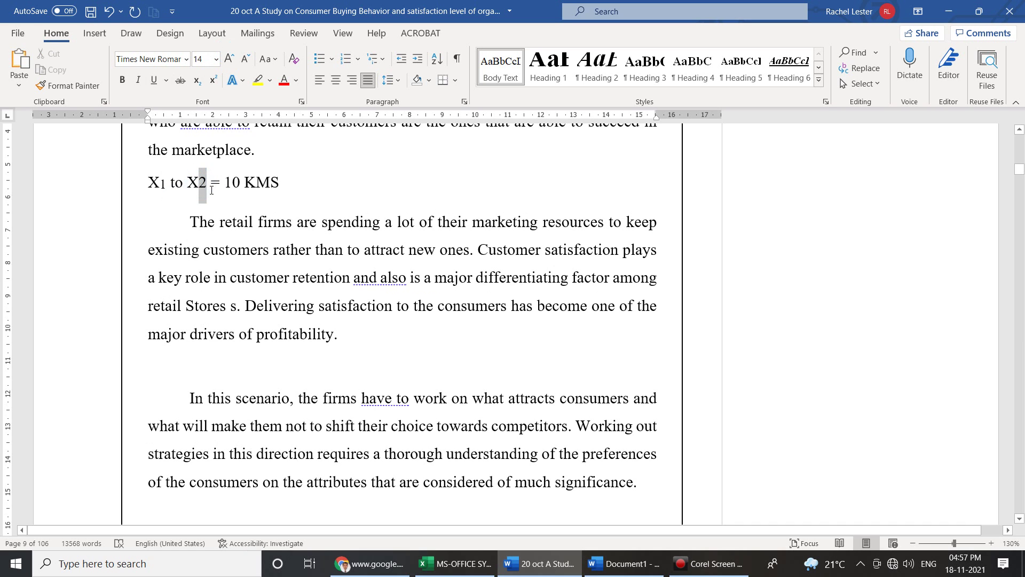
pyautogui.click(197, 82)
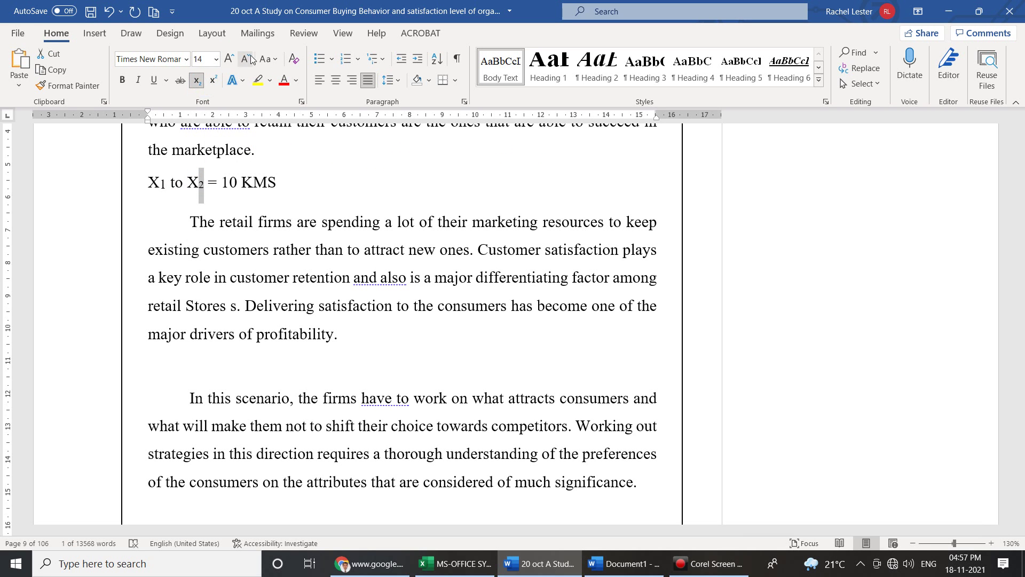
pyautogui.click(232, 60)
pyautogui.click(231, 59)
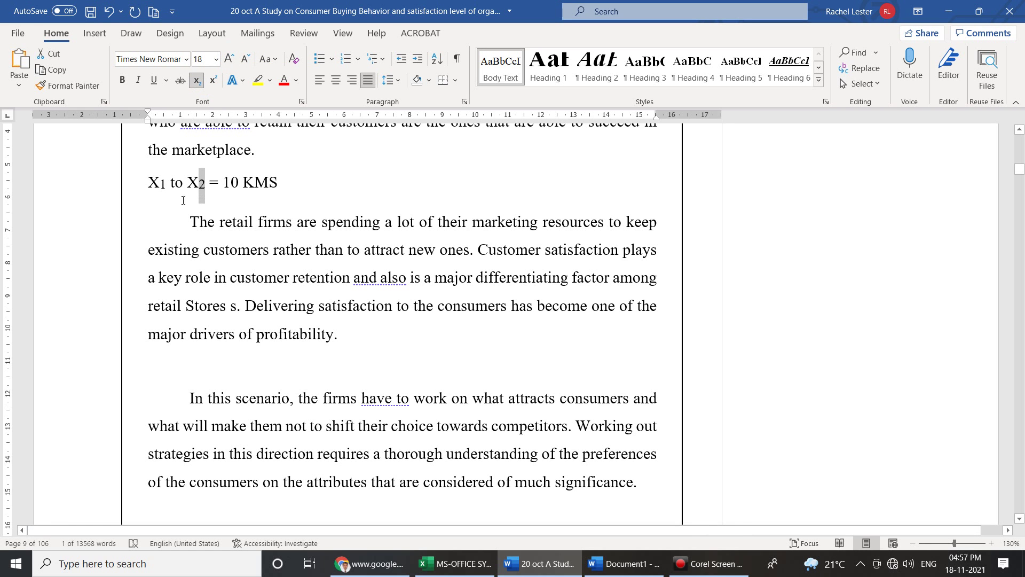
pyautogui.click(334, 181)
# Type the equation A2+B2=(A+B)2 on a new line below the X1 to X2 line.
pyautogui.hotkey('shift', 'Return')
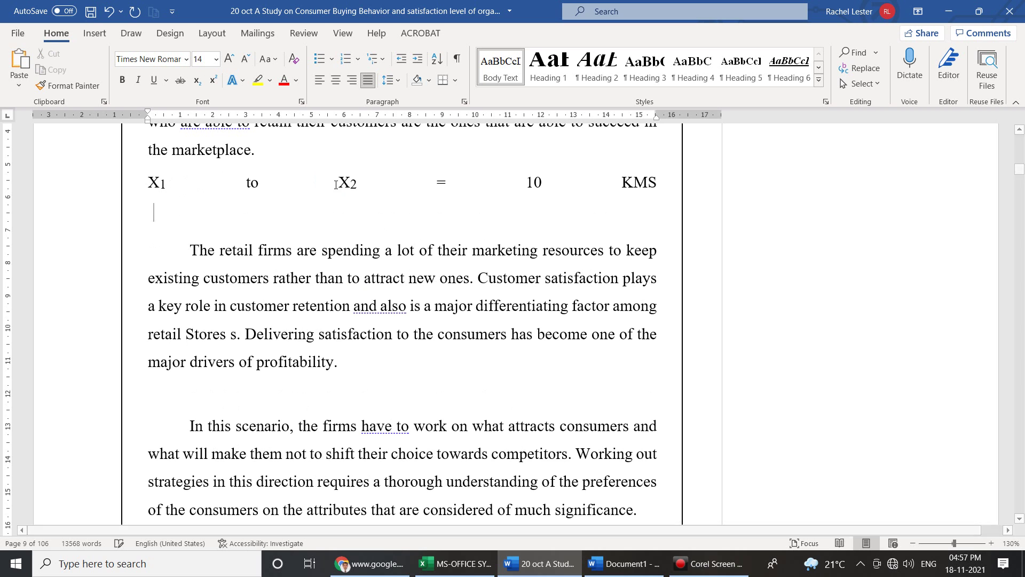
pyautogui.write('A@+B')
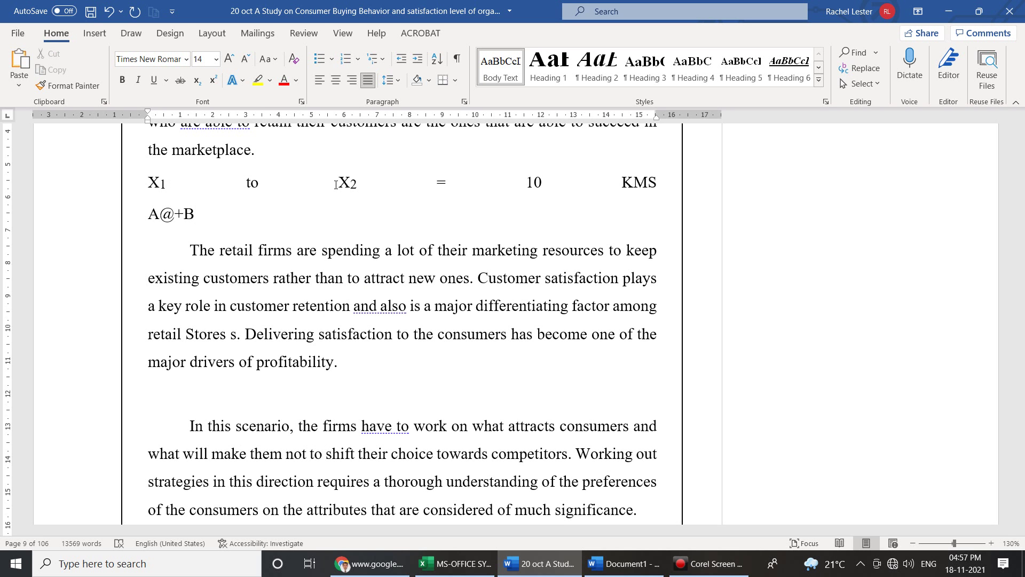
pyautogui.press('BackSpace')
pyautogui.press('BackSpace')
pyautogui.press('BackSpace')
pyautogui.write('2+B2')
pyautogui.write('+')
pyautogui.press('BackSpace')
pyautogui.write('=@')
pyautogui.press('BackSpace')
pyautogui.write('@')
pyautogui.press('BackSpace')
pyautogui.write('A')
pyautogui.press('BackSpace')
pyautogui.write('(A+B)@')
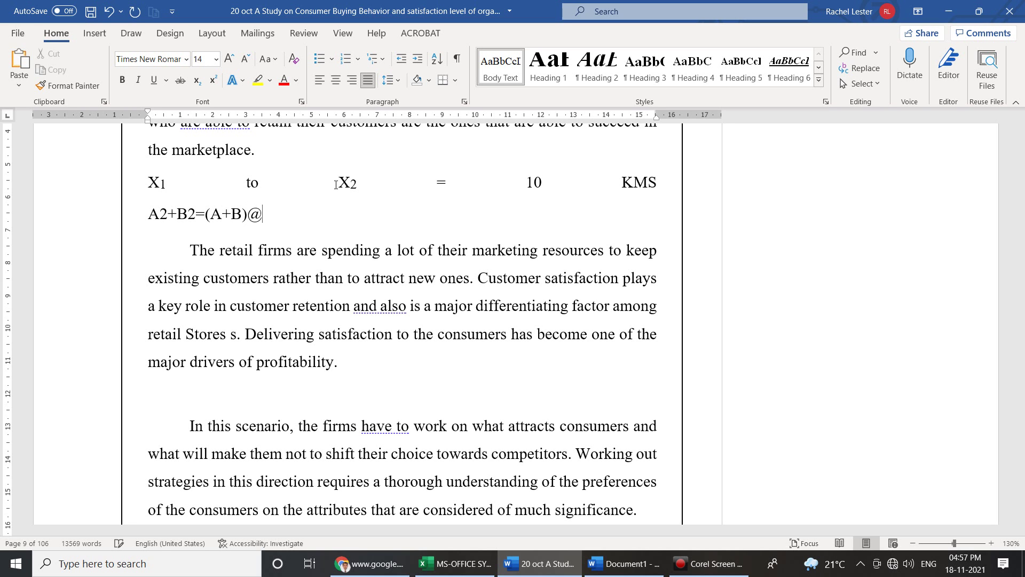
pyautogui.press('BackSpace')
pyautogui.write('2')
# Format the three 2s in A2+B2=(A+B)2 as superscripts.
pyautogui.moveTo(161, 216)
pyautogui.mouseDown()
pyautogui.moveTo(149, 216)
pyautogui.moveTo(173, 220)
pyautogui.mouseUp()
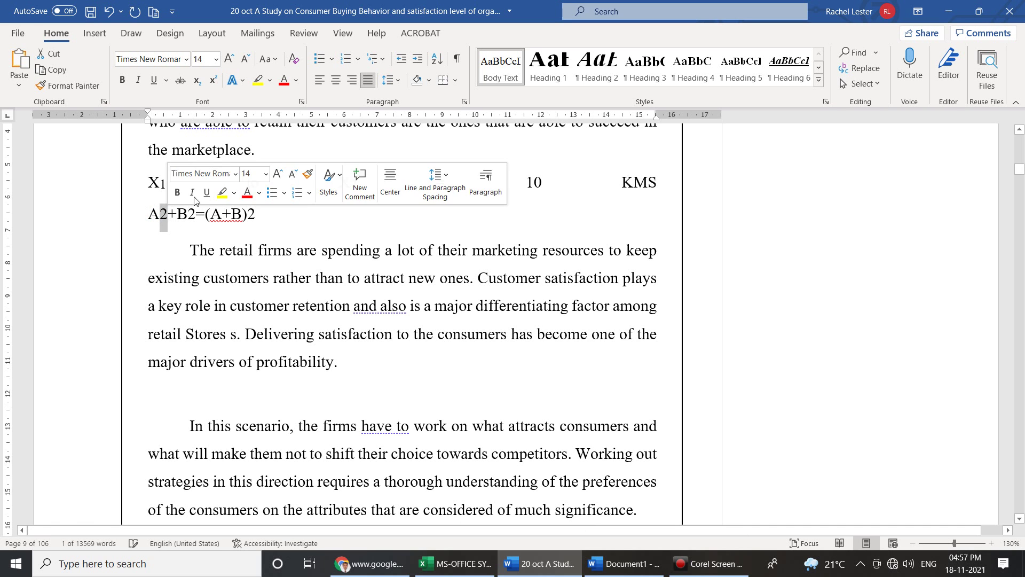
pyautogui.click(212, 81)
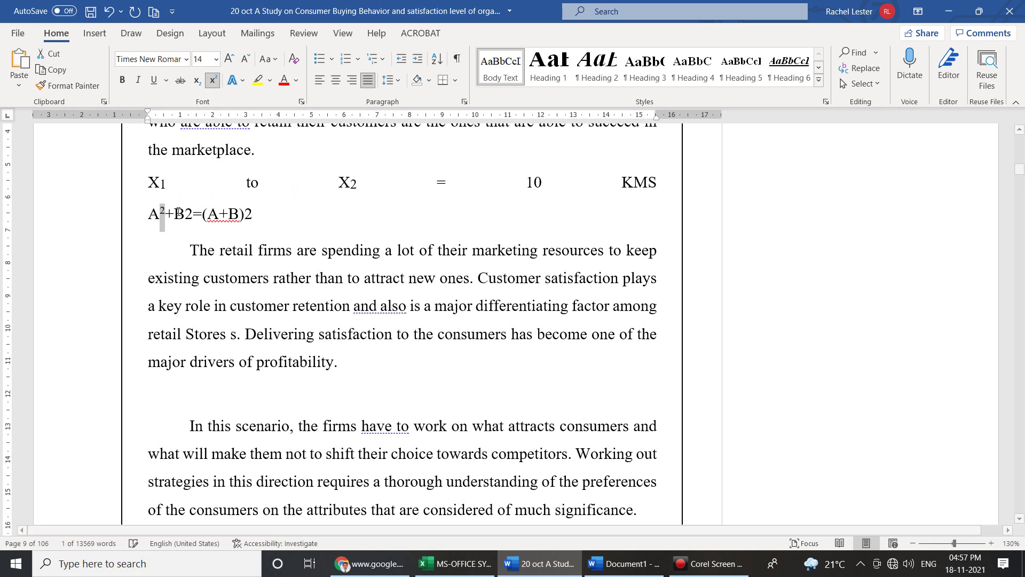
pyautogui.moveTo(194, 216); pyautogui.dragTo(254, 223)
pyautogui.click(212, 81)
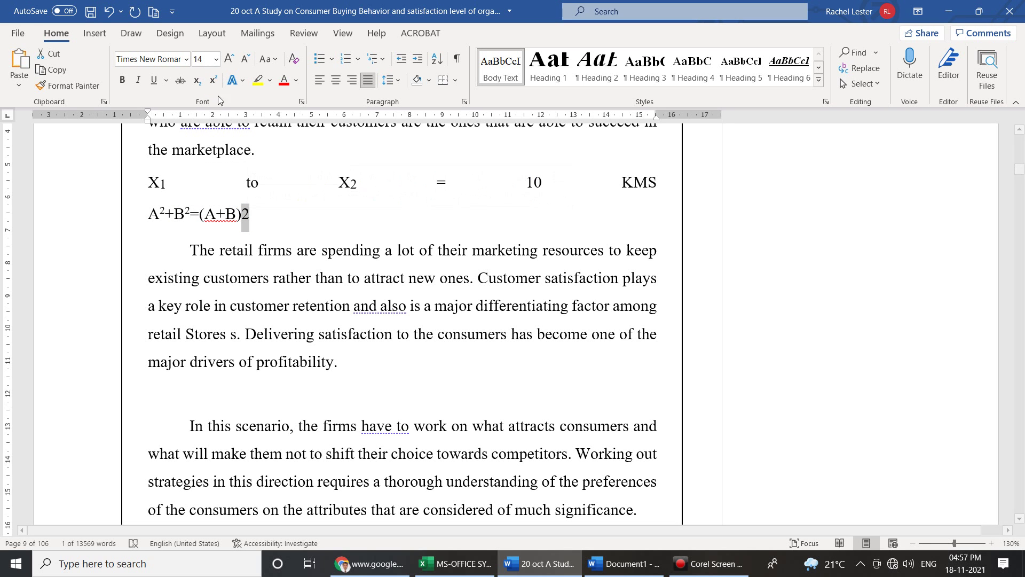
pyautogui.click(213, 81)
pyautogui.click(325, 179)
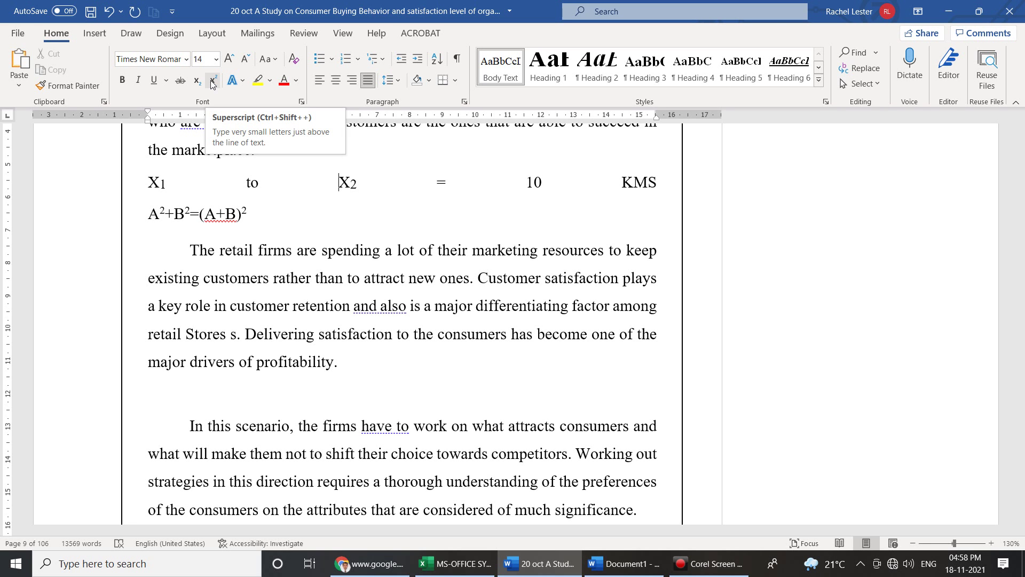
pyautogui.click(213, 81)
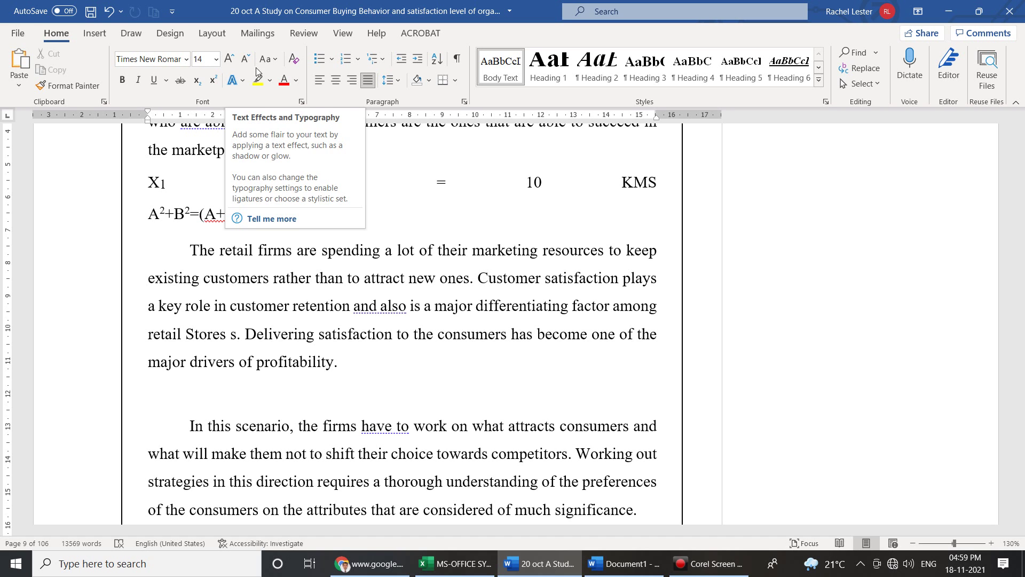
# Open the Text Effects and Typography dropdown in the Home tab's Font group.
pyautogui.click(241, 84)
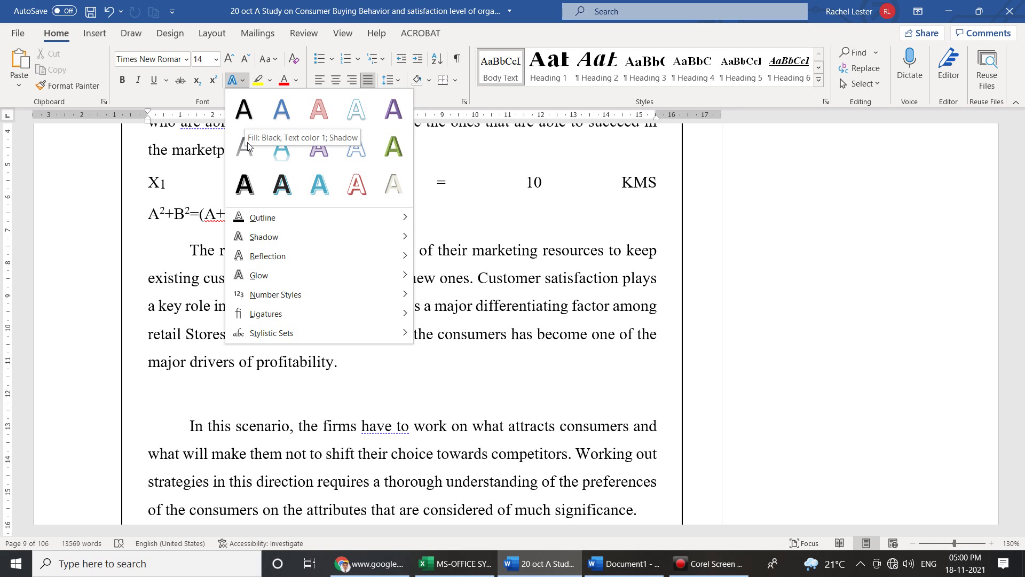
# Apply the Fill: Black, Outline: White, Hard Shadow: White text effect to the retail-firms paragraph.
pyautogui.click(411, 382)
pyautogui.moveTo(369, 378); pyautogui.dragTo(190, 250)
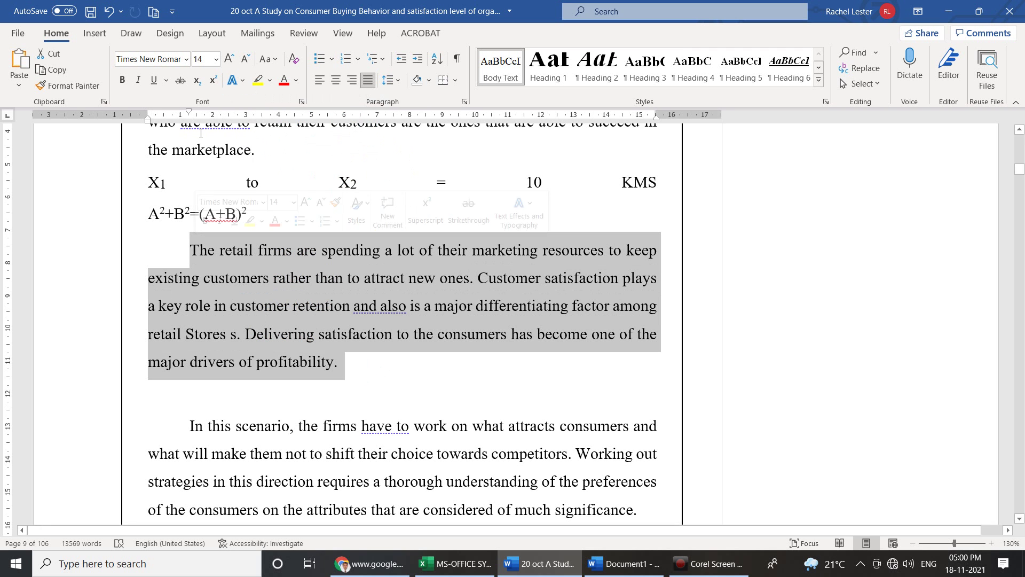
pyautogui.click(237, 82)
pyautogui.click(246, 109)
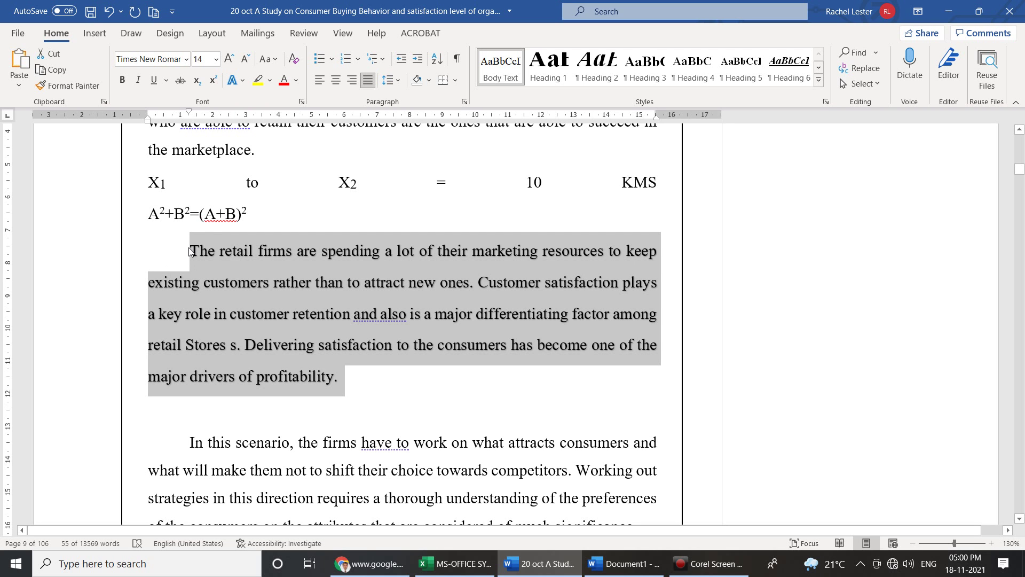
pyautogui.click(242, 81)
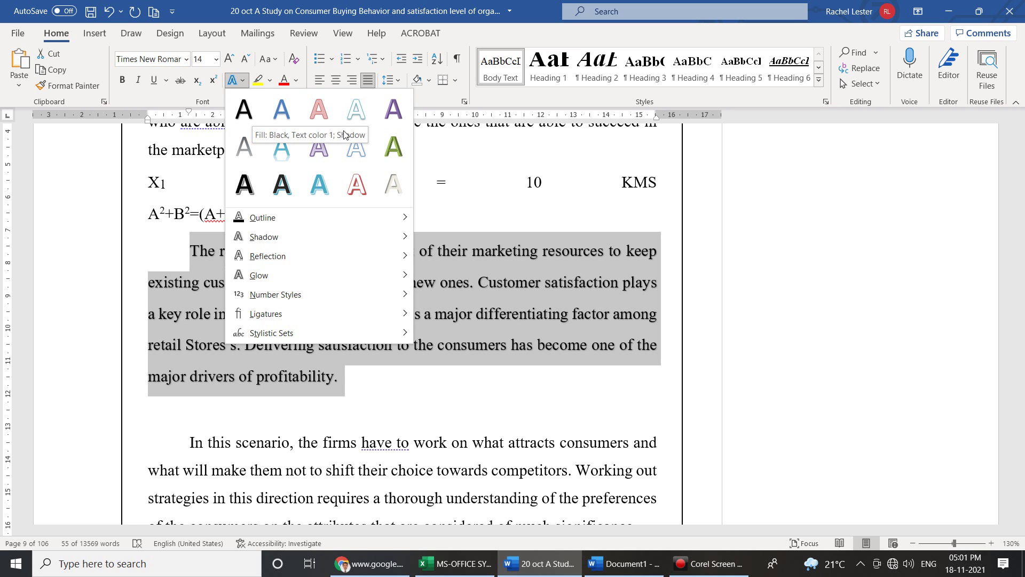
pyautogui.click(281, 110)
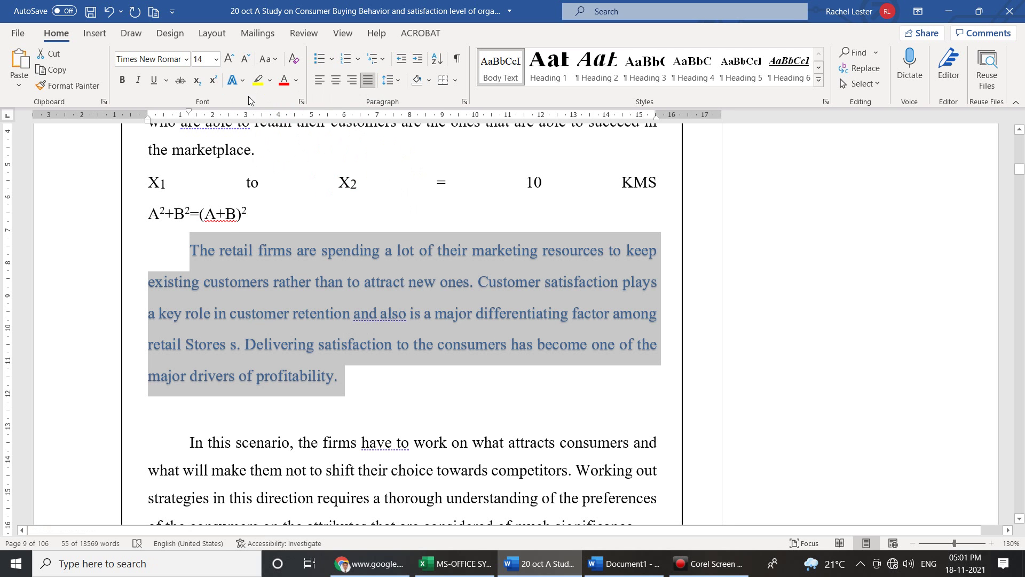
pyautogui.click(235, 80)
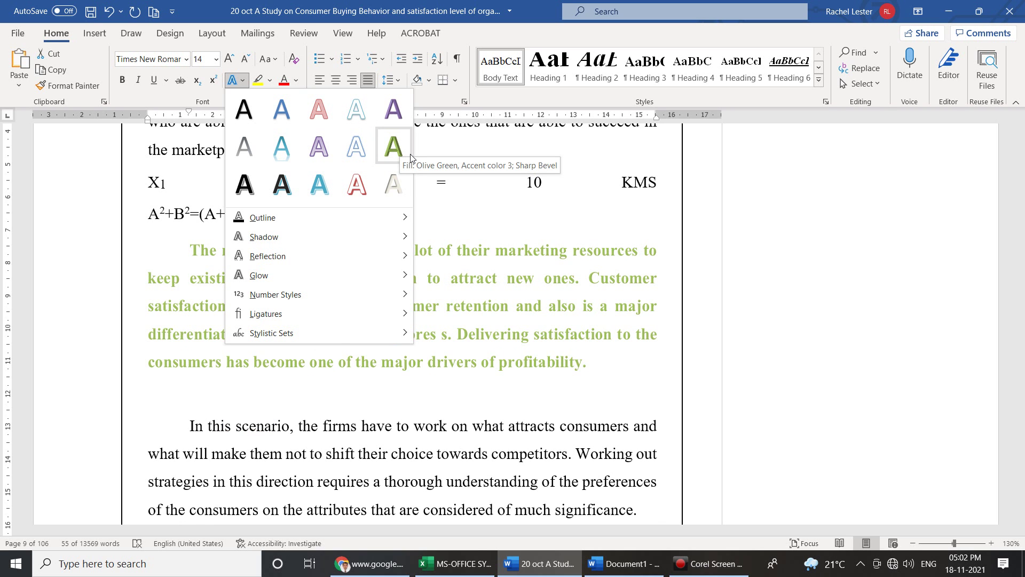
pyautogui.click(243, 184)
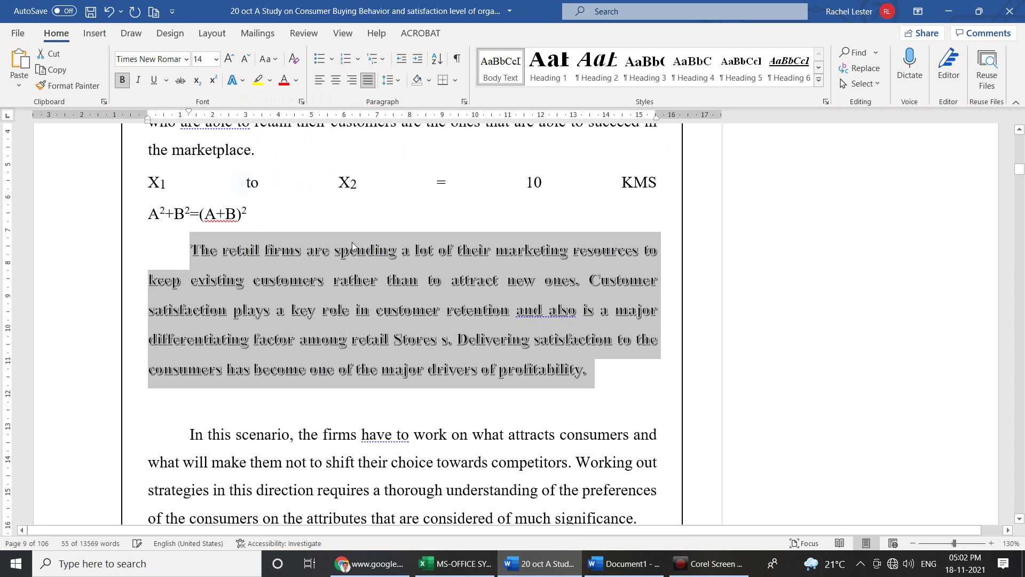
pyautogui.moveTo(584, 365); pyautogui.dragTo(191, 250)
pyautogui.click(258, 80)
pyautogui.press('Left')
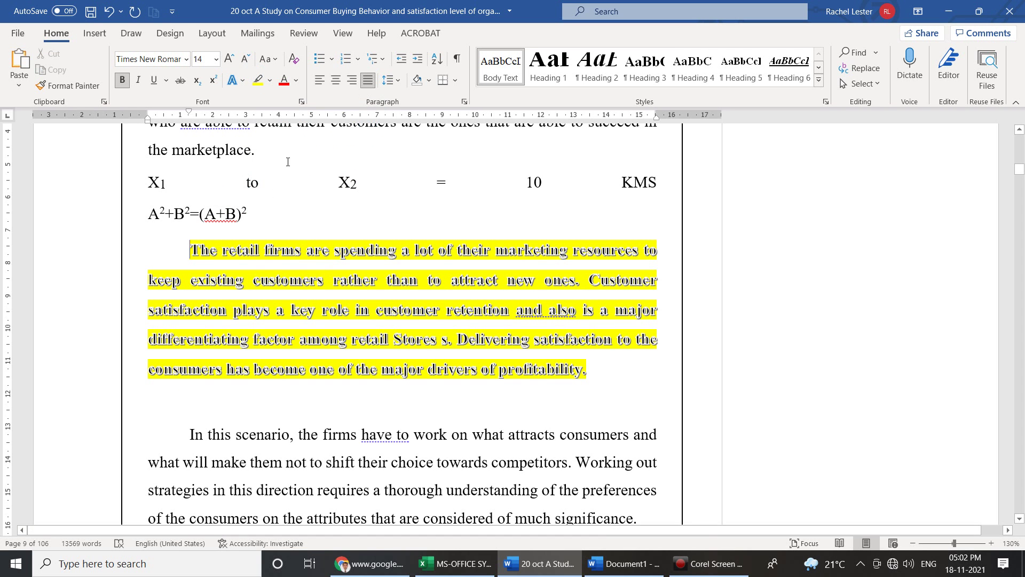
pyautogui.click(270, 81)
pyautogui.click(243, 81)
pyautogui.click(243, 81)
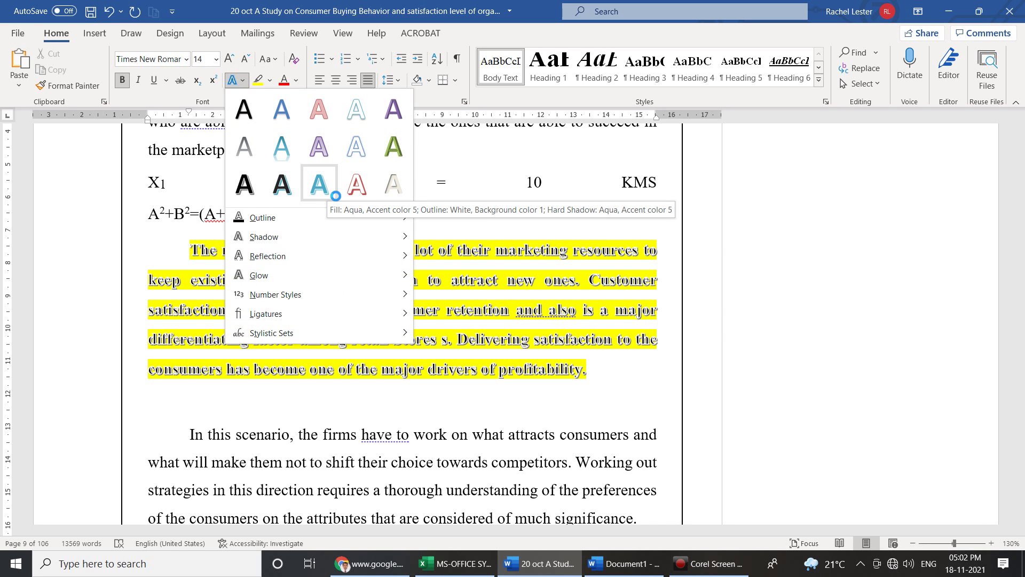
pyautogui.click(562, 373)
pyautogui.moveTo(586, 368); pyautogui.dragTo(190, 250)
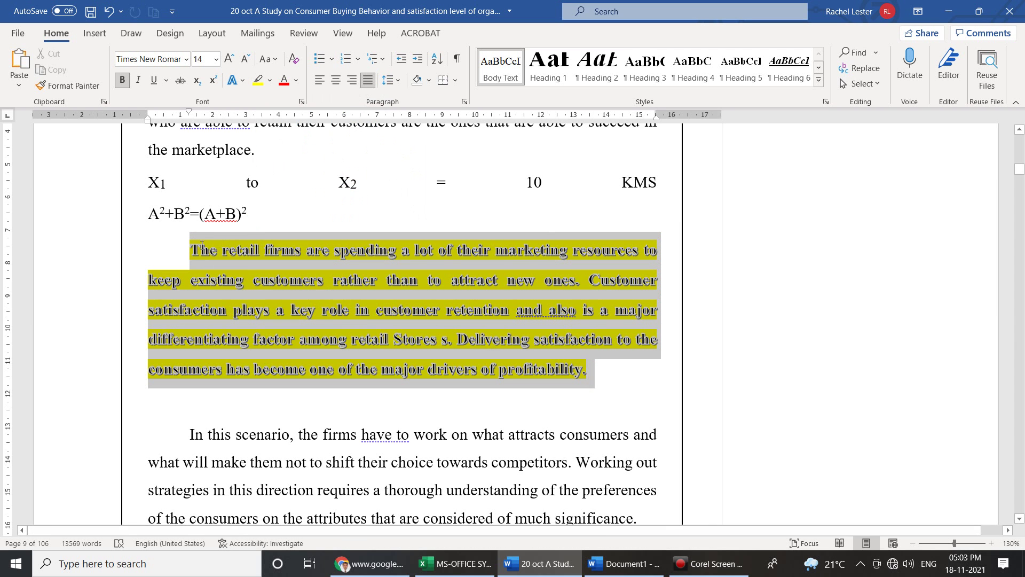
pyautogui.click(233, 80)
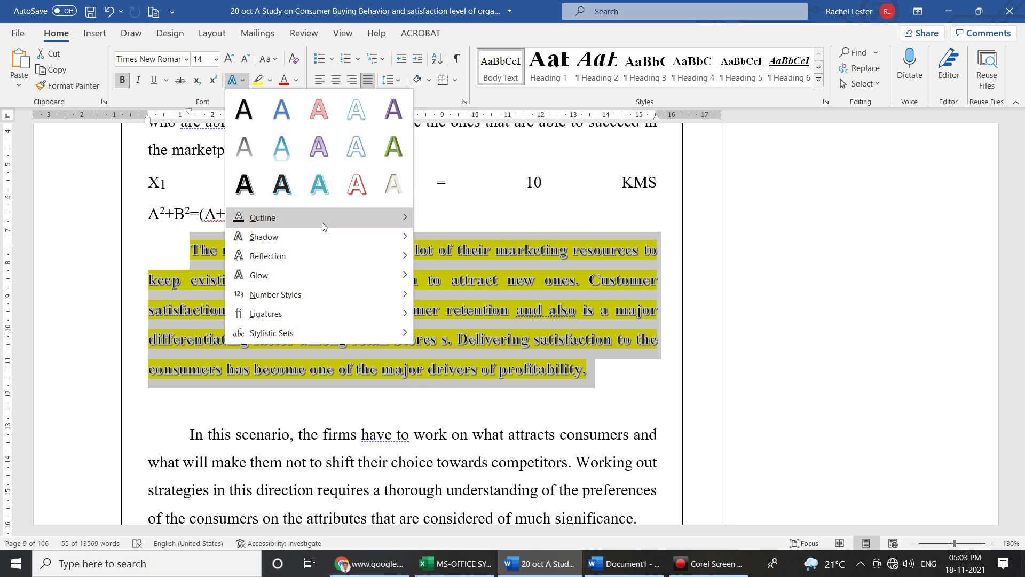
pyautogui.moveTo(322, 222)
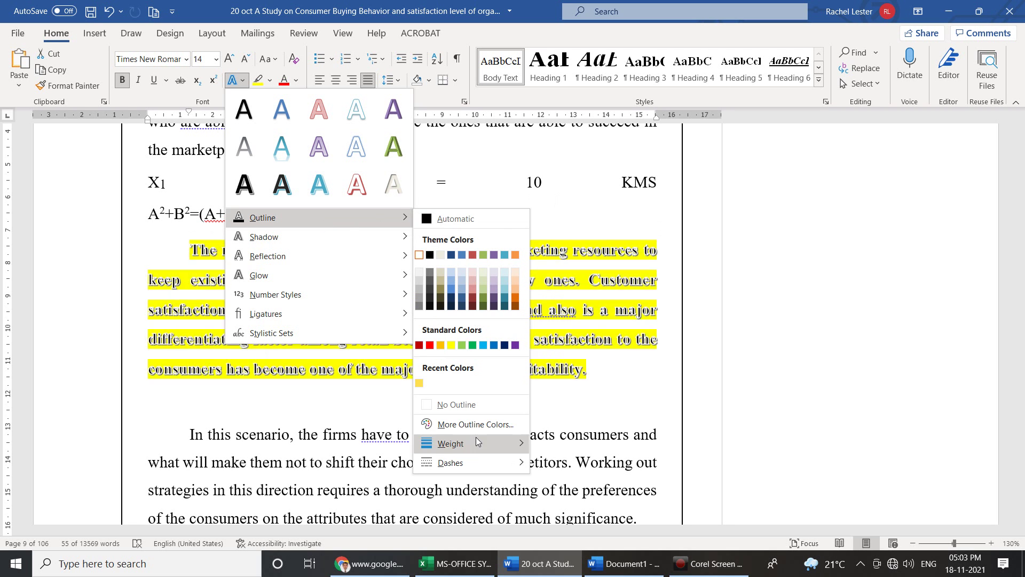
pyautogui.moveTo(491, 440)
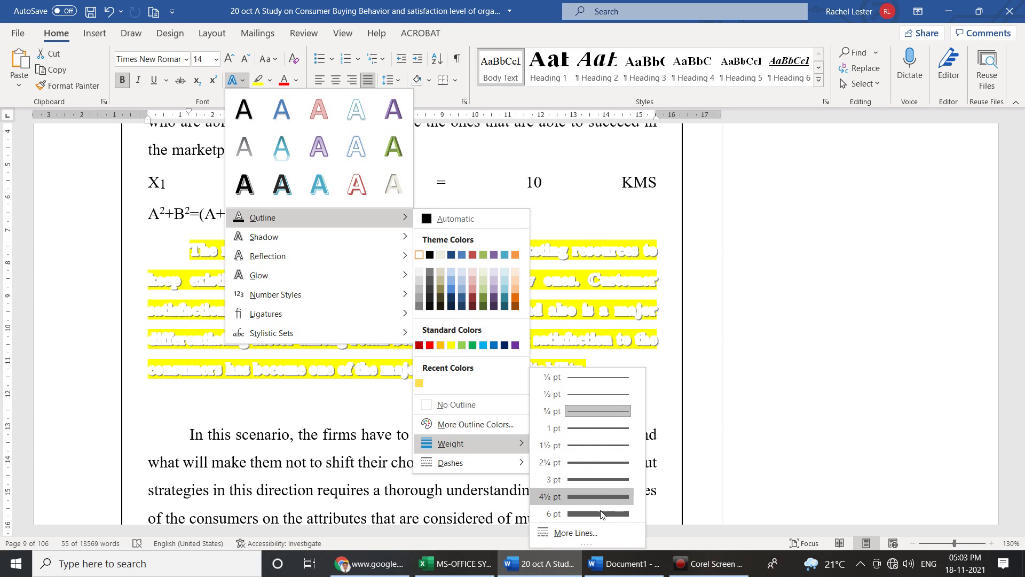
# Browse the Text Effects Outline colours, Shadow, Glow, Number Styles, Ligatures and Stylistic Sets.
pyautogui.click(317, 112)
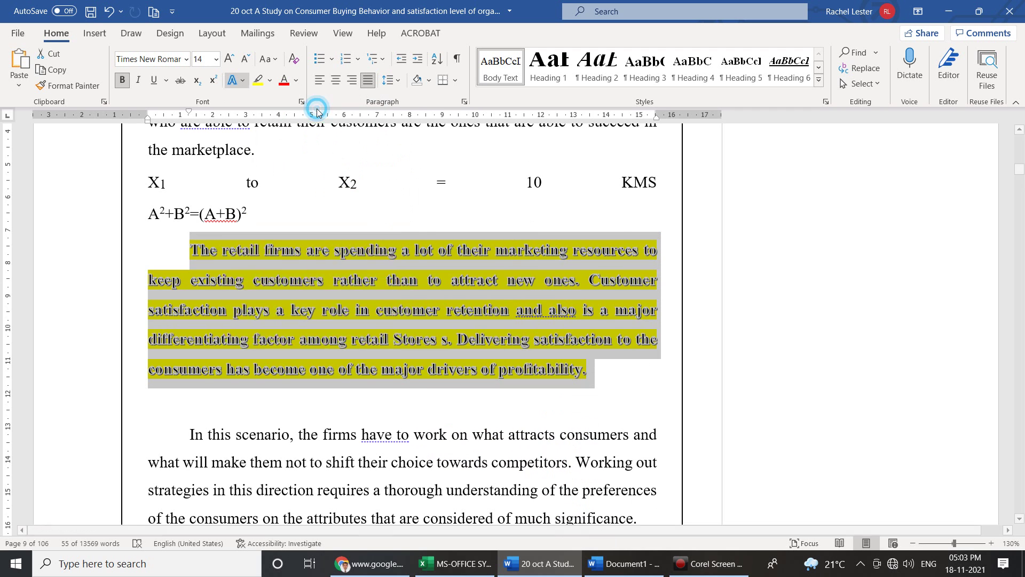
pyautogui.click(245, 85)
pyautogui.moveTo(265, 228)
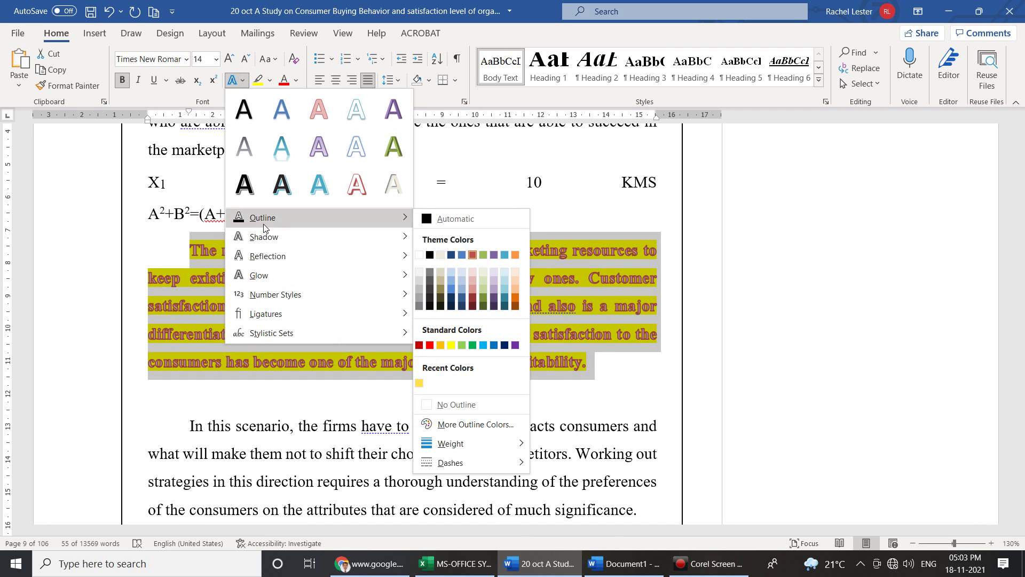
pyautogui.moveTo(266, 247)
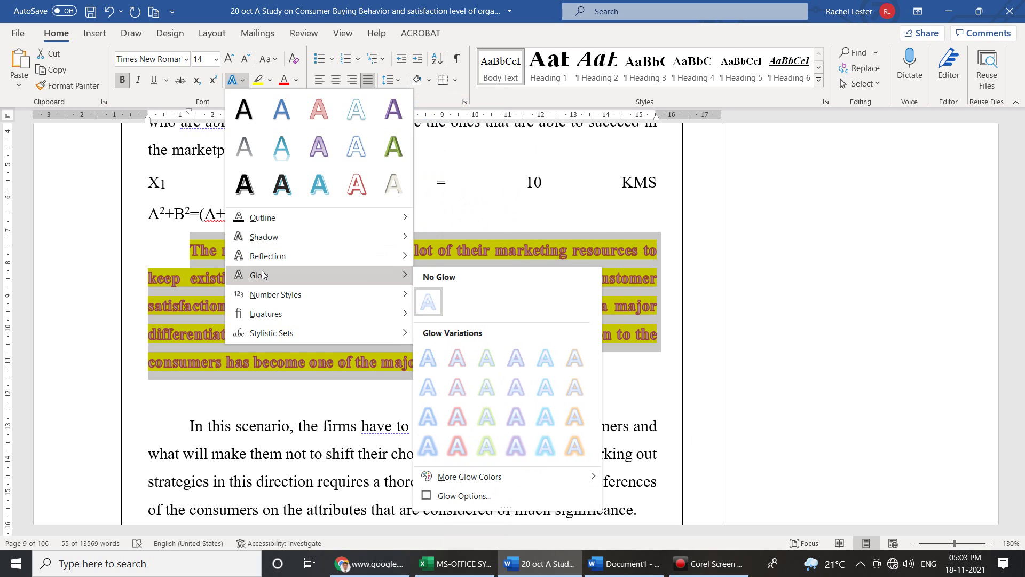
pyautogui.moveTo(257, 295)
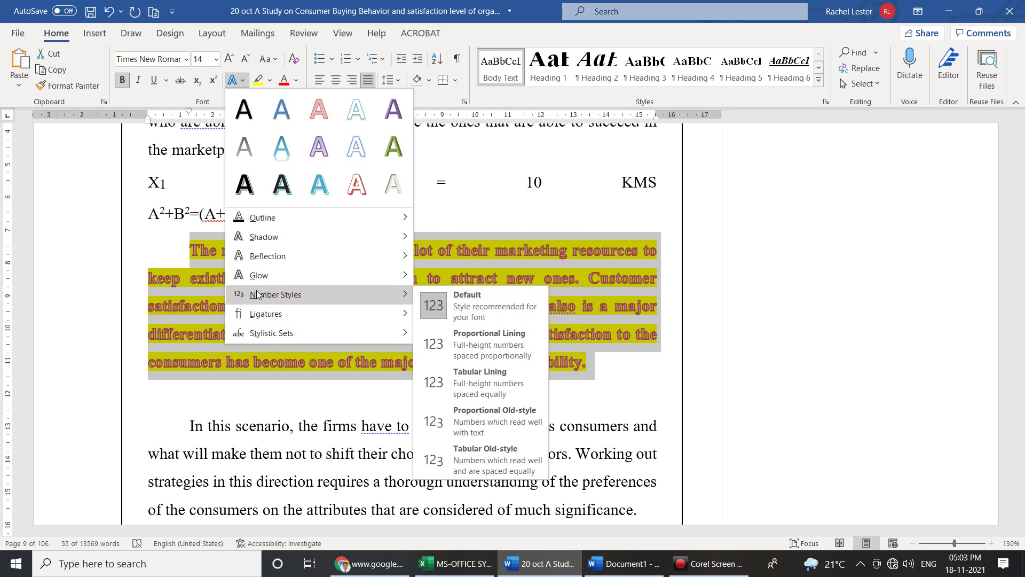
pyautogui.moveTo(258, 319)
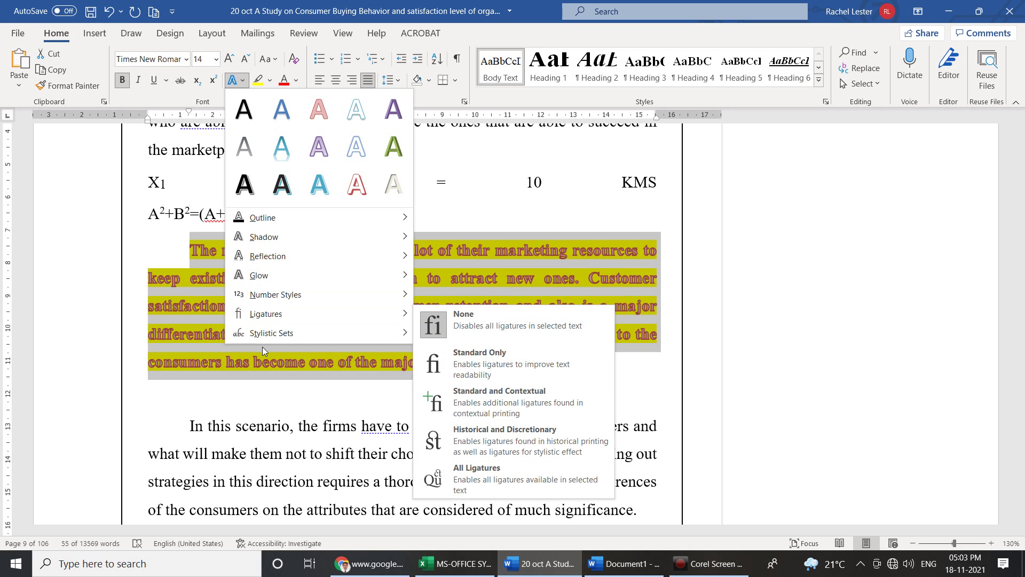
pyautogui.moveTo(280, 339)
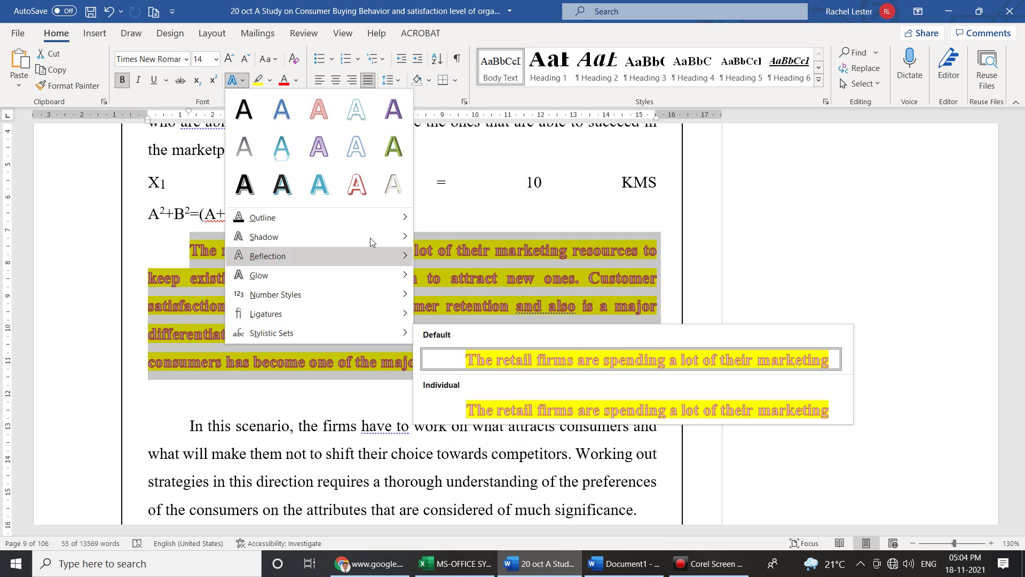
# Highlight the words CITY CENTRE, BANGALORE in yellow.
pyautogui.click(438, 195)
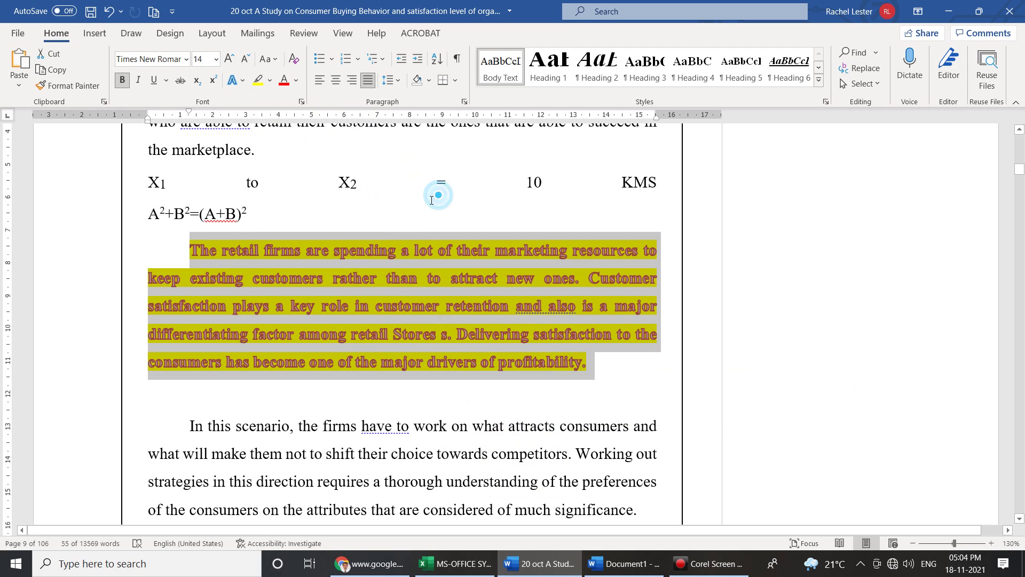
pyautogui.click(270, 82)
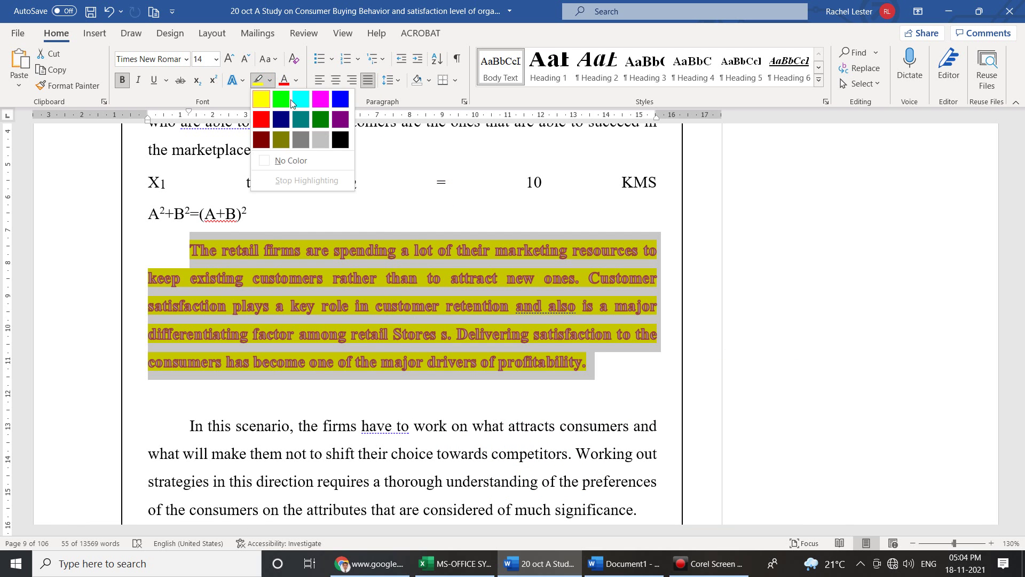
pyautogui.scroll(-7, 472, 322)
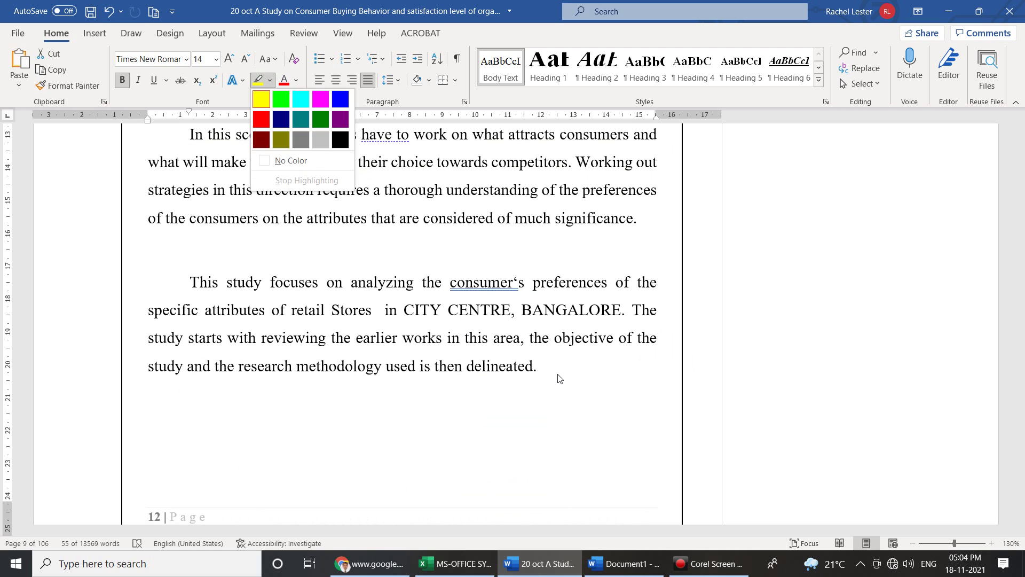
pyautogui.click(547, 369)
pyautogui.moveTo(547, 369); pyautogui.dragTo(181, 269)
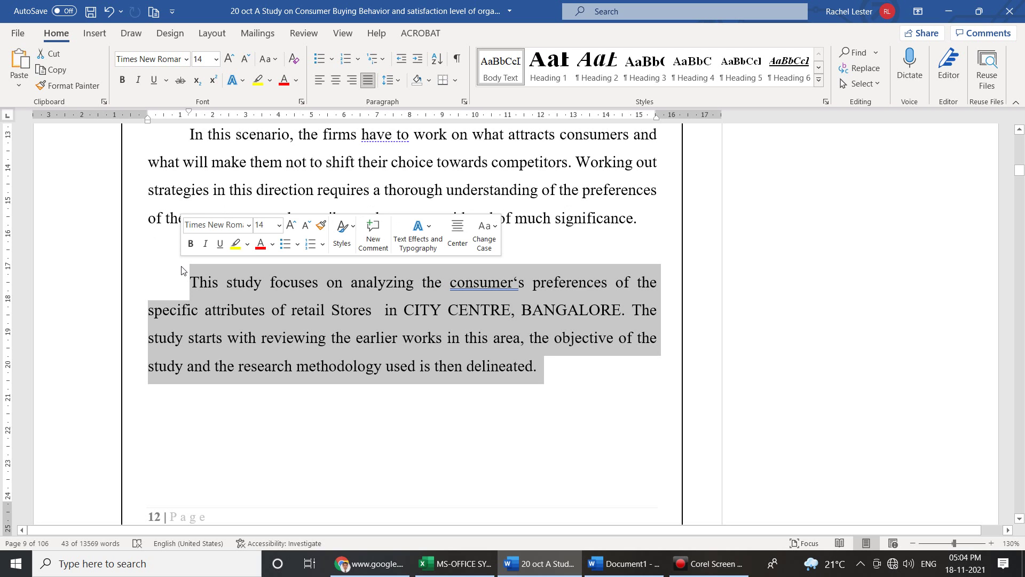
pyautogui.click(250, 456)
pyautogui.moveTo(413, 312); pyautogui.dragTo(621, 311)
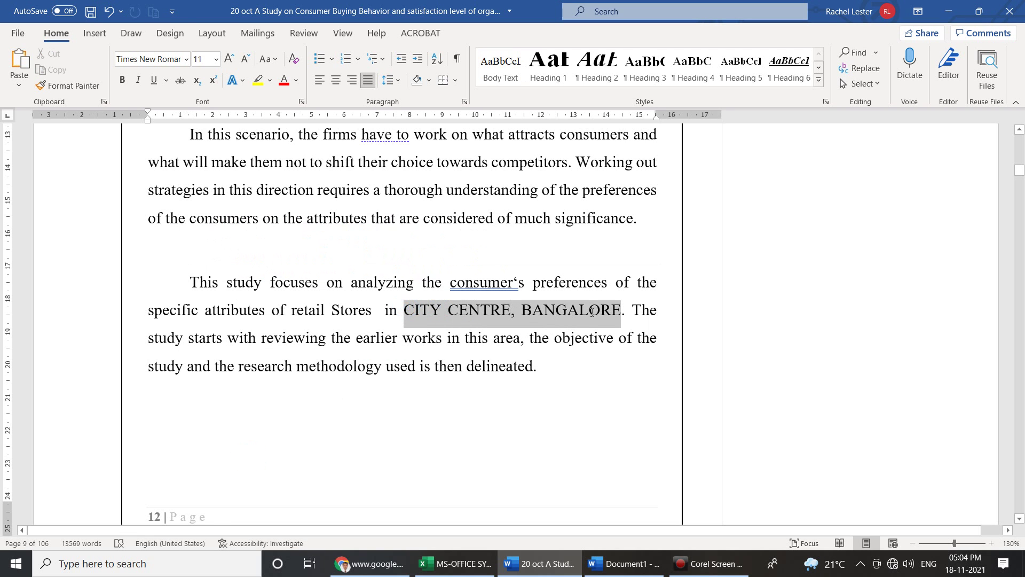
pyautogui.click(257, 84)
# Highlight the last line of the This study paragraph in magenta.
pyautogui.moveTo(538, 366); pyautogui.dragTo(149, 368)
pyautogui.click(270, 81)
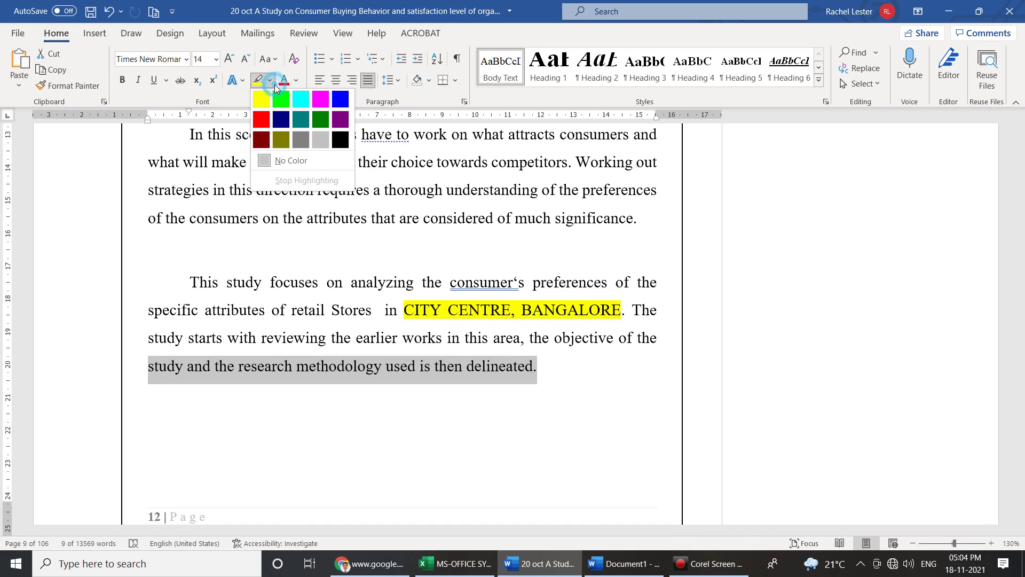
pyautogui.click(321, 100)
pyautogui.click(407, 437)
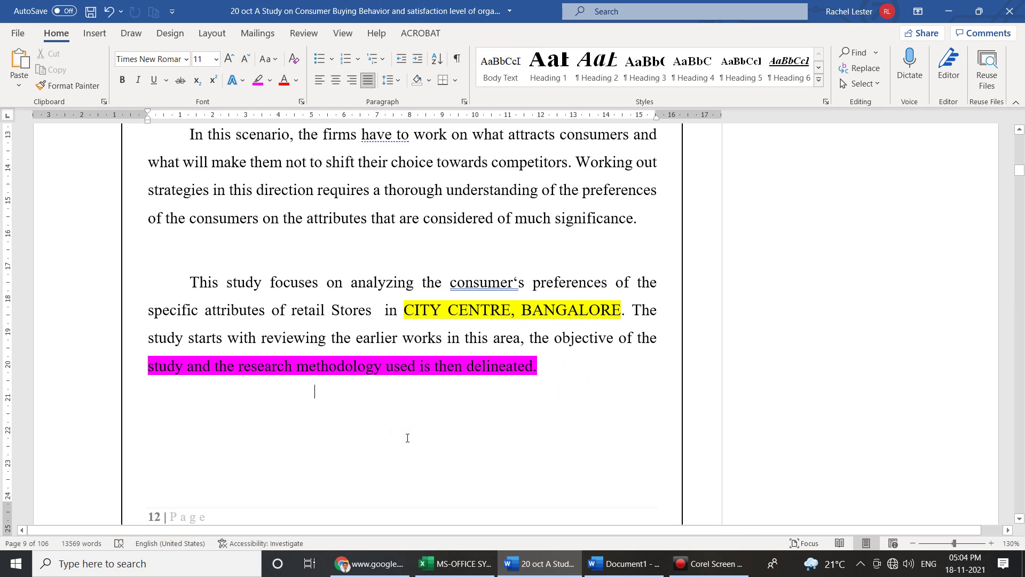
pyautogui.scroll(2, 299, 227)
pyautogui.scroll(1, 298, 227)
pyautogui.click(297, 80)
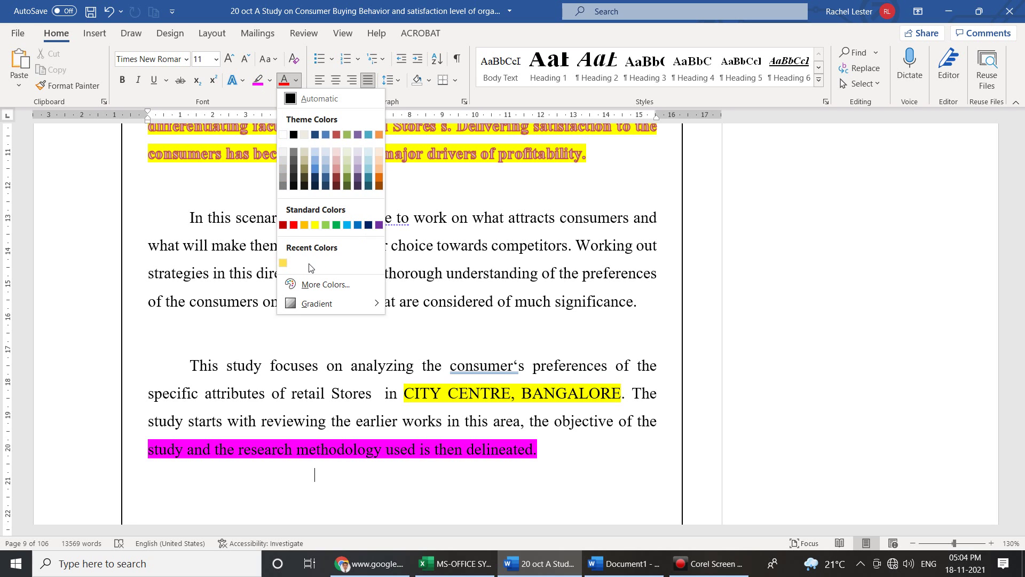
# Select the In this scenario paragraph and preview Font Color gradient variations without applying one.
pyautogui.click(461, 297)
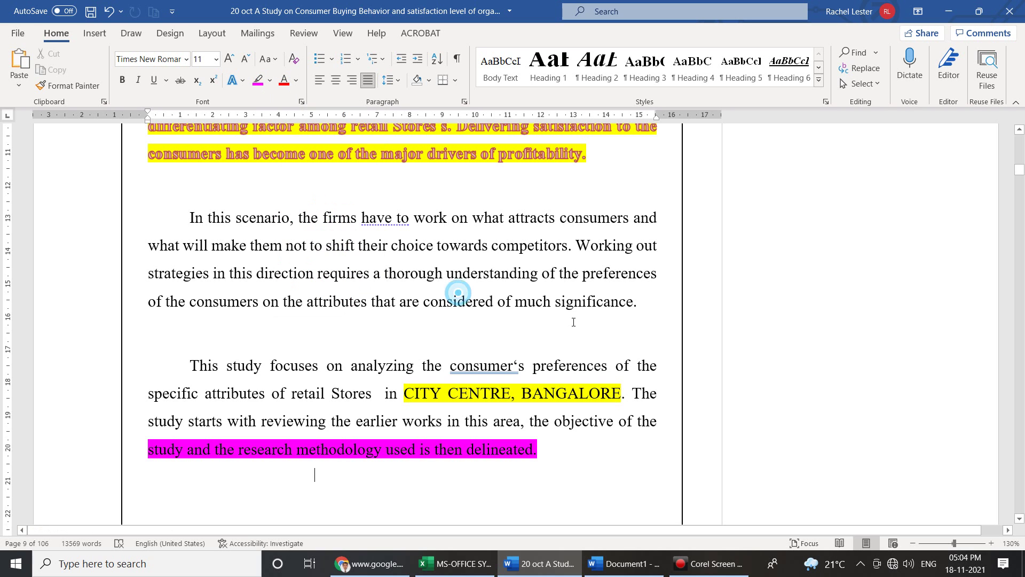
pyautogui.moveTo(643, 305); pyautogui.dragTo(189, 219)
pyautogui.click(295, 85)
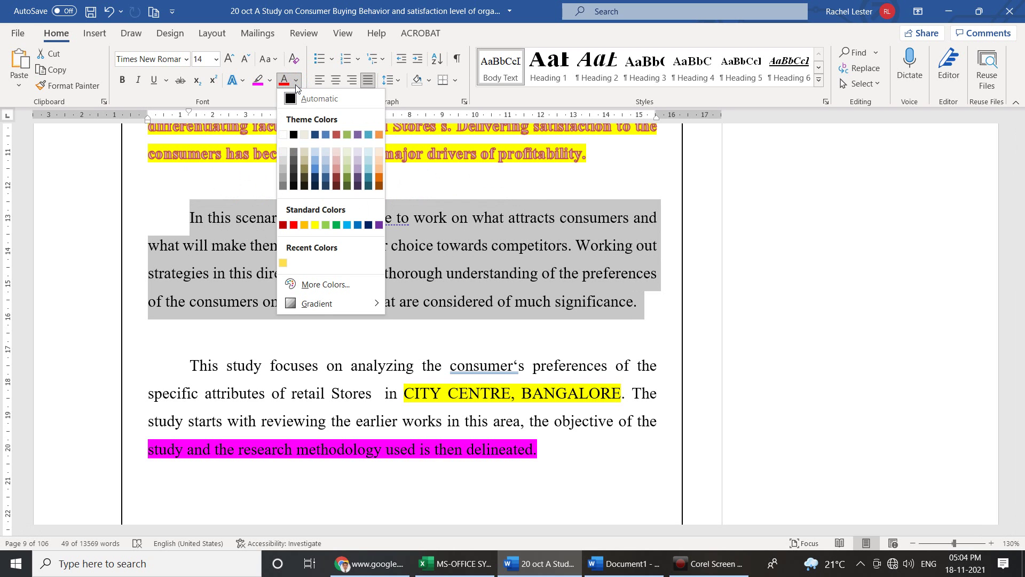
pyautogui.click(345, 303)
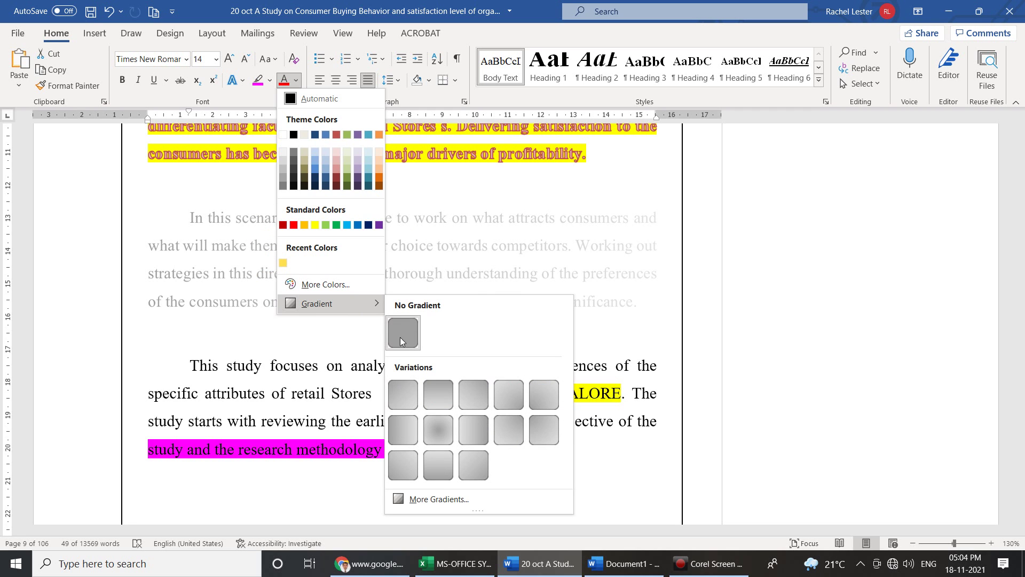
pyautogui.click(606, 331)
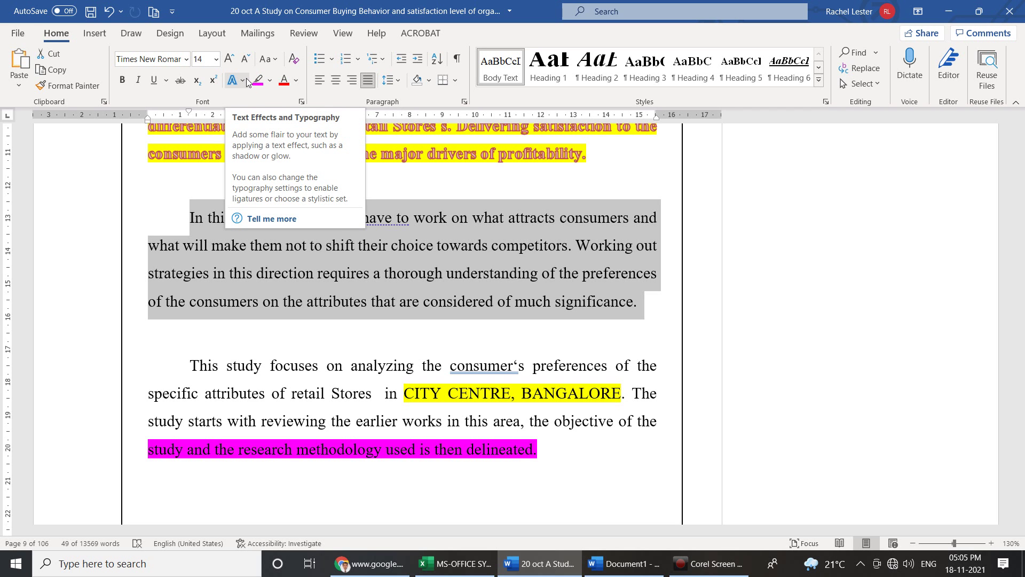
pyautogui.click(297, 81)
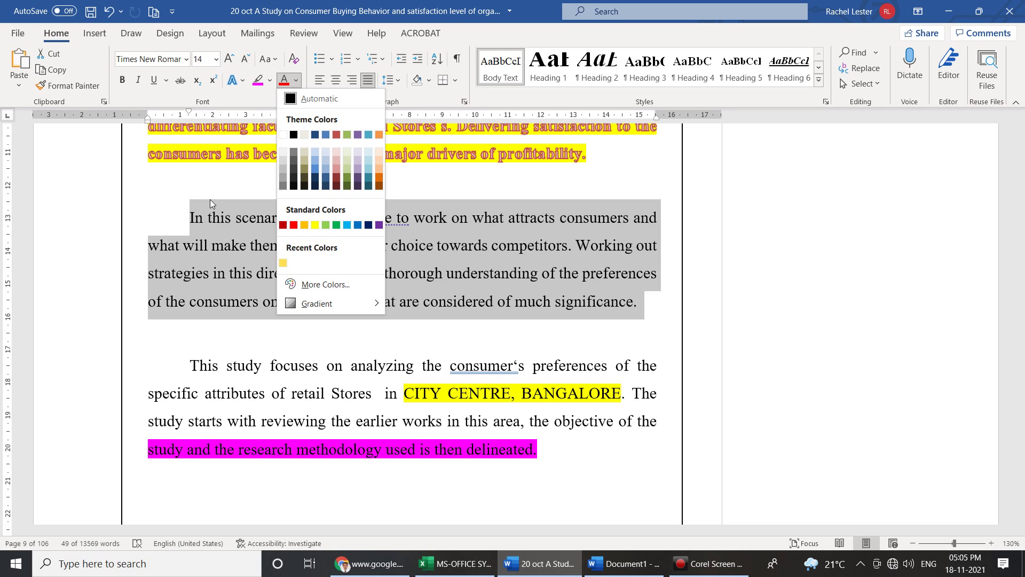
pyautogui.click(270, 81)
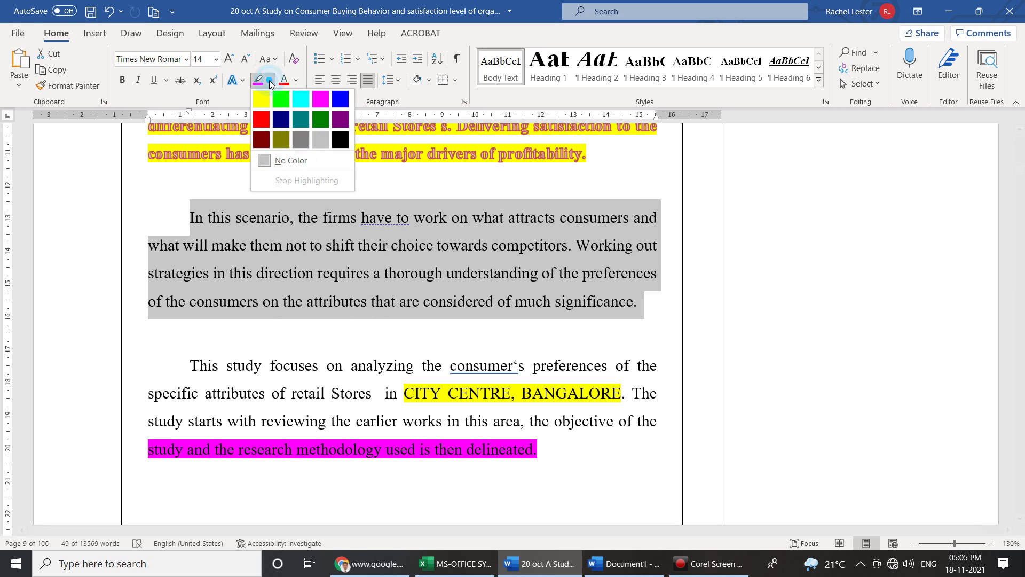
pyautogui.click(211, 180)
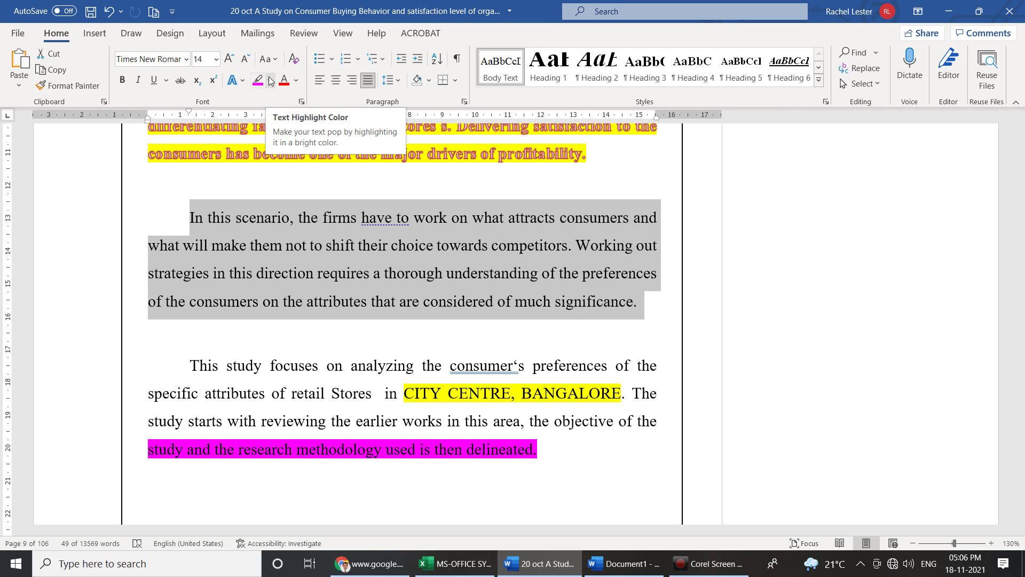
pyautogui.click(270, 80)
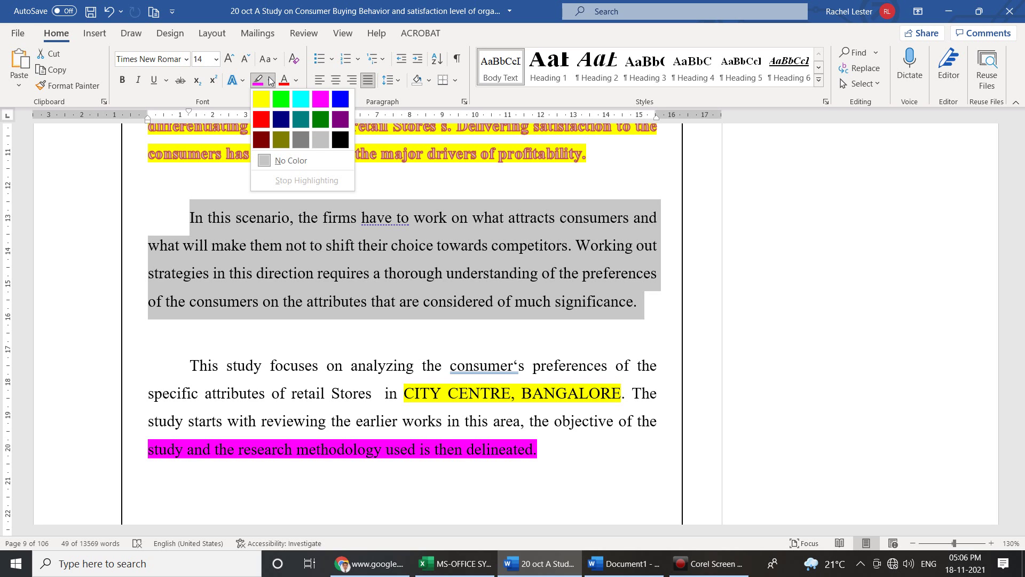
pyautogui.click(296, 82)
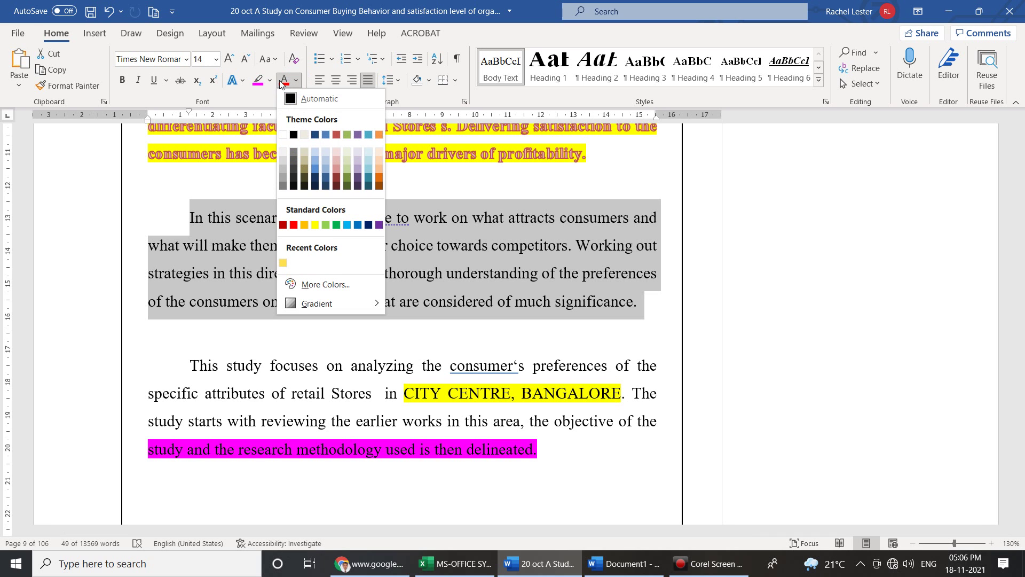
pyautogui.click(62, 187)
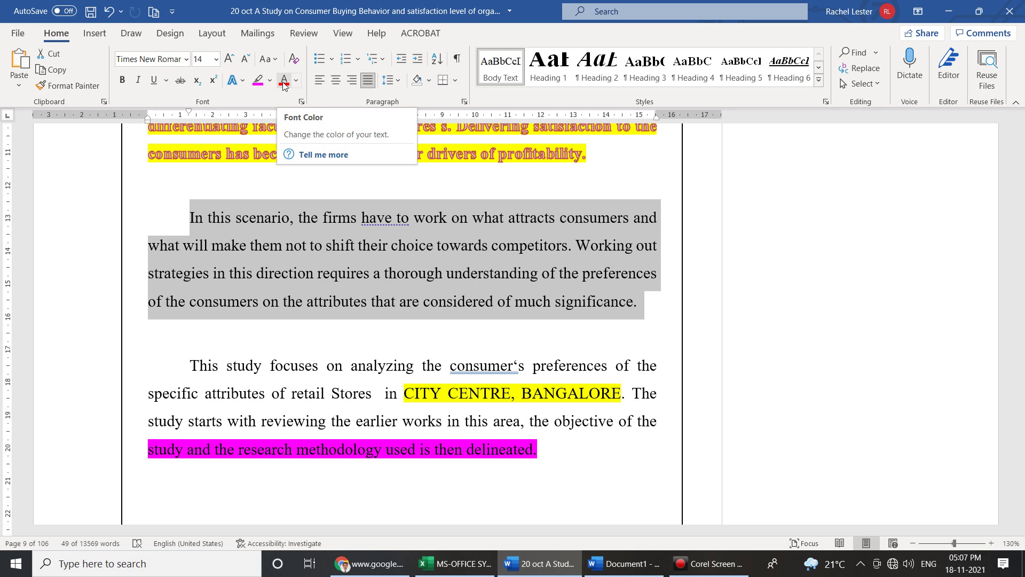
pyautogui.click(283, 82)
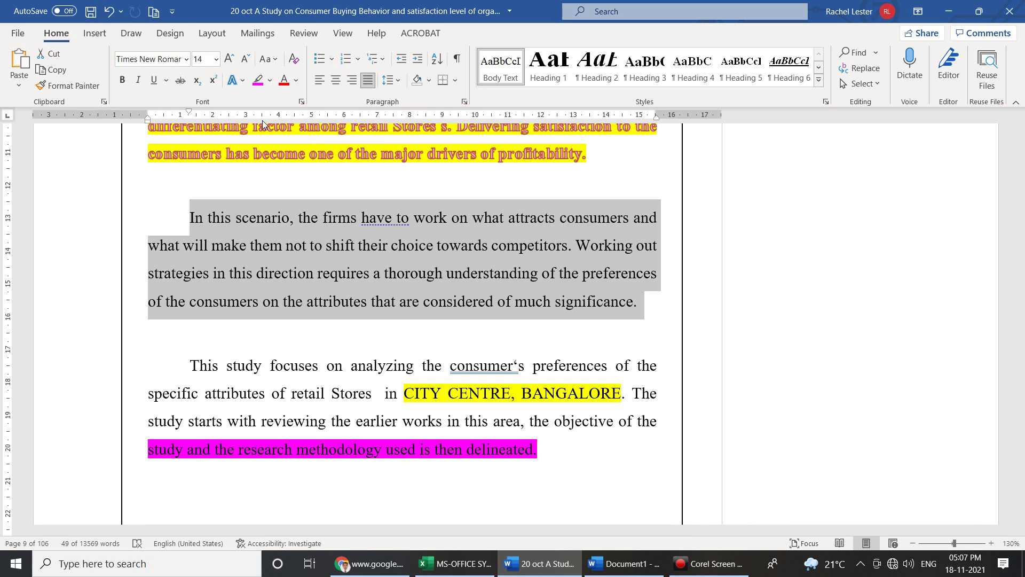
pyautogui.click(304, 104)
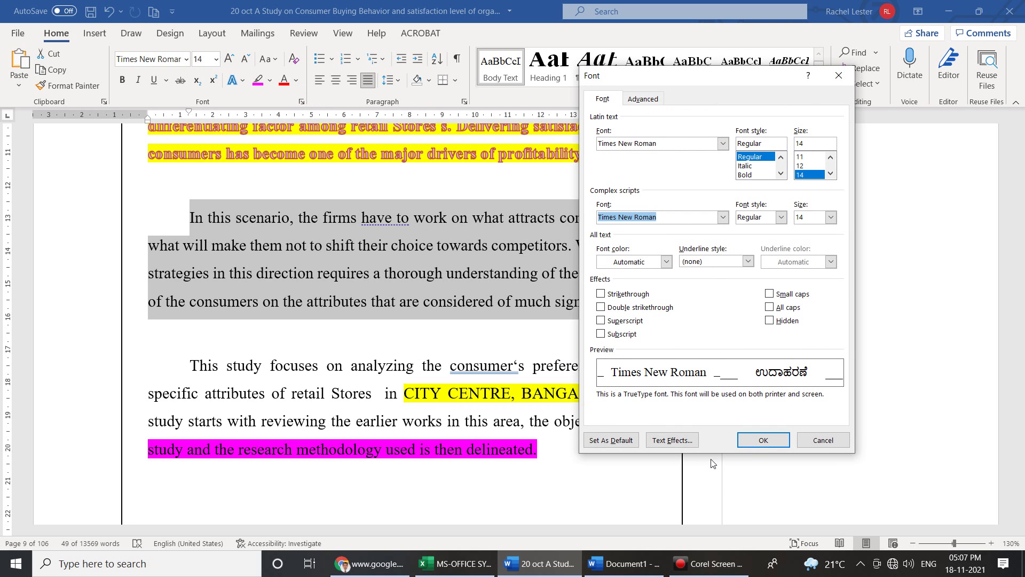
pyautogui.click(643, 99)
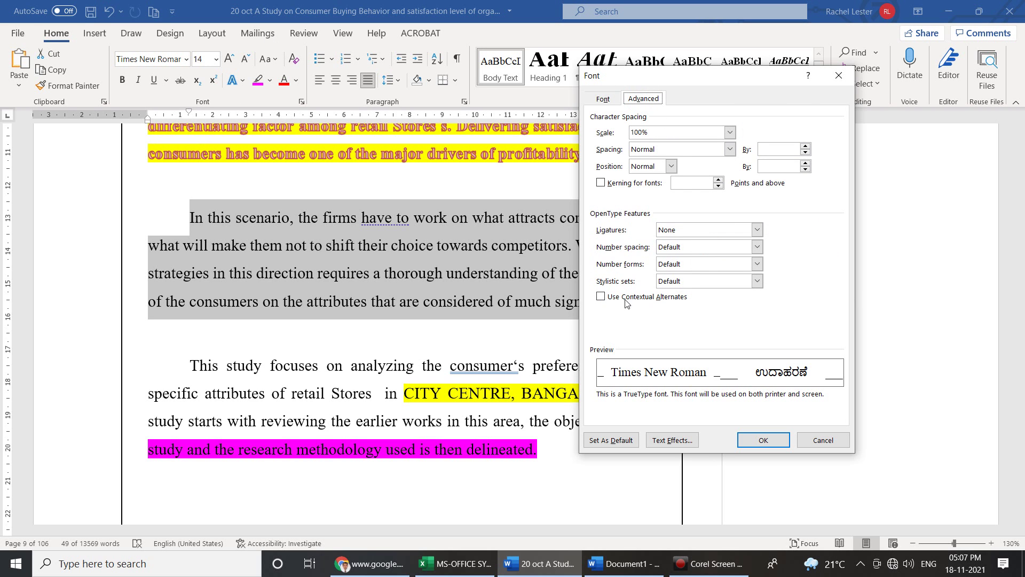
pyautogui.click(603, 99)
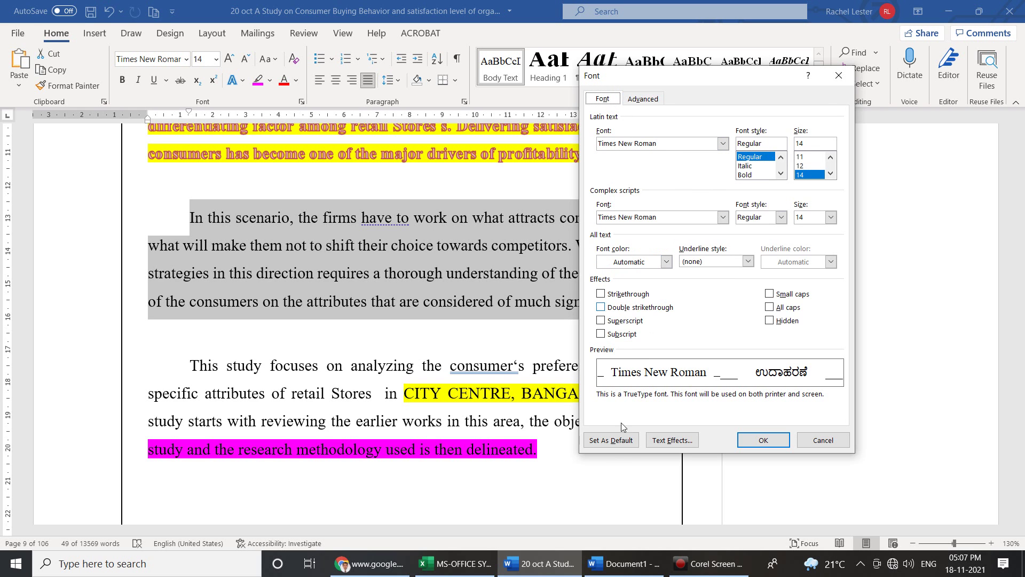
pyautogui.click(762, 441)
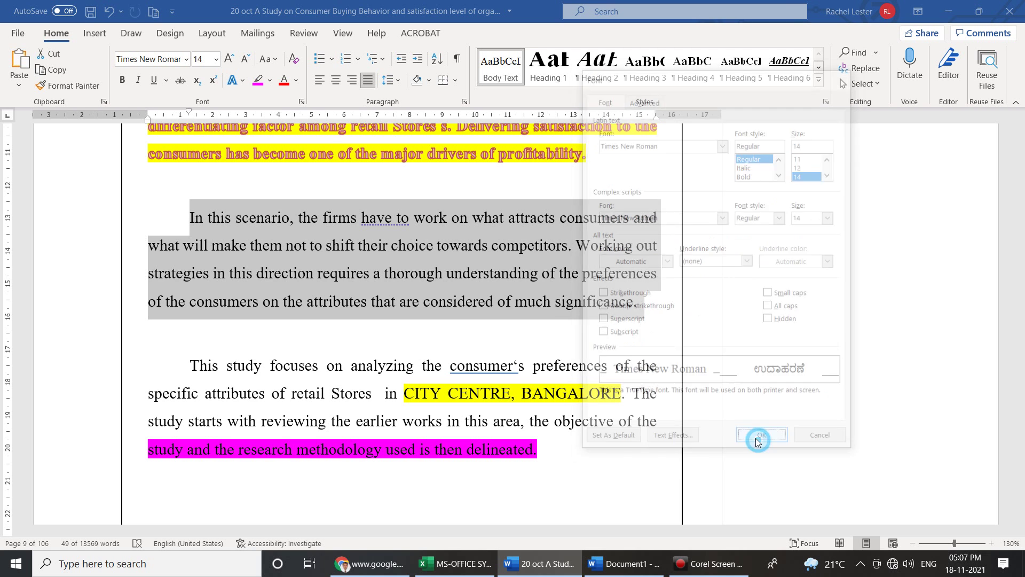
pyautogui.click(302, 102)
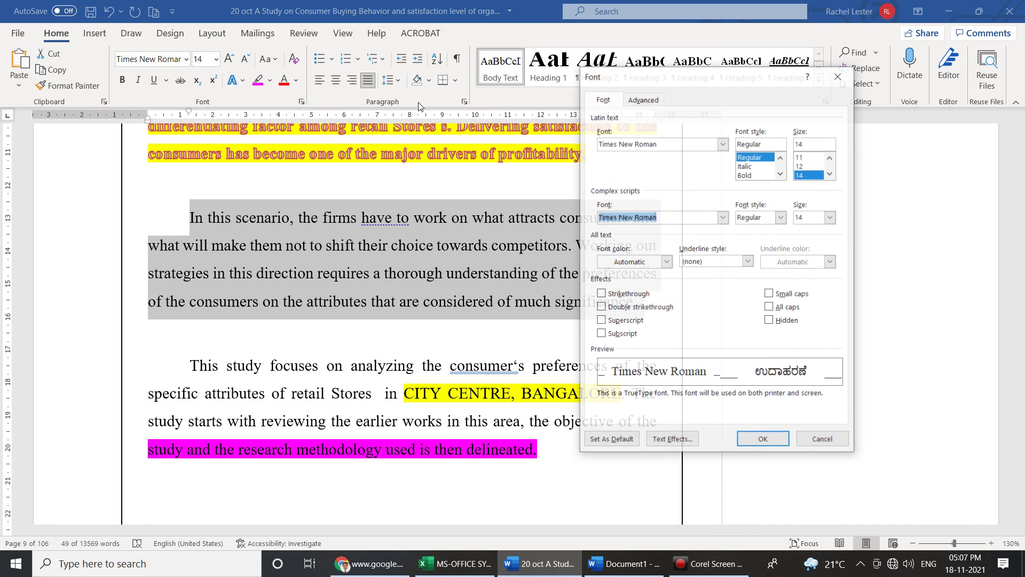
pyautogui.click(640, 98)
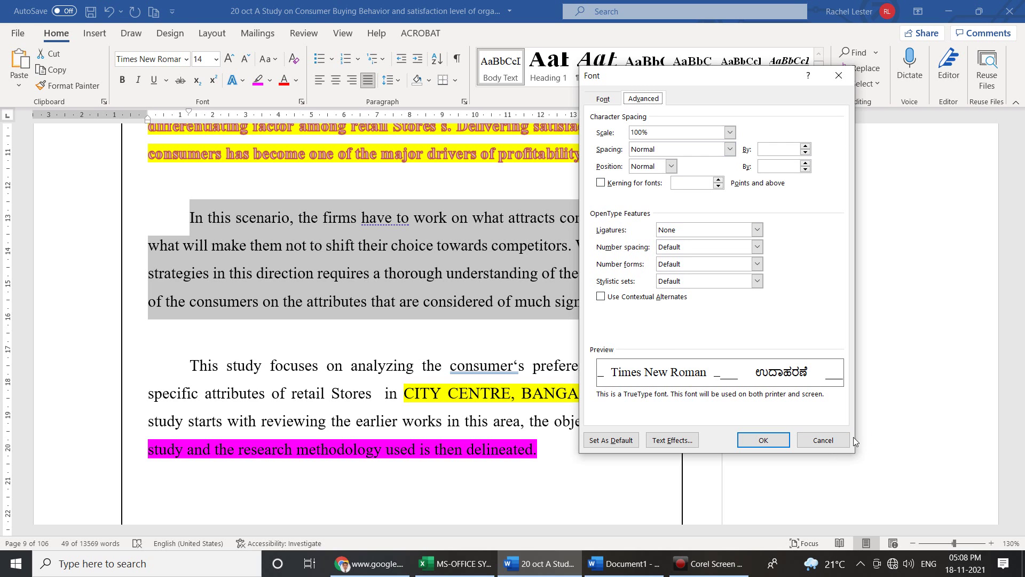
pyautogui.click(758, 444)
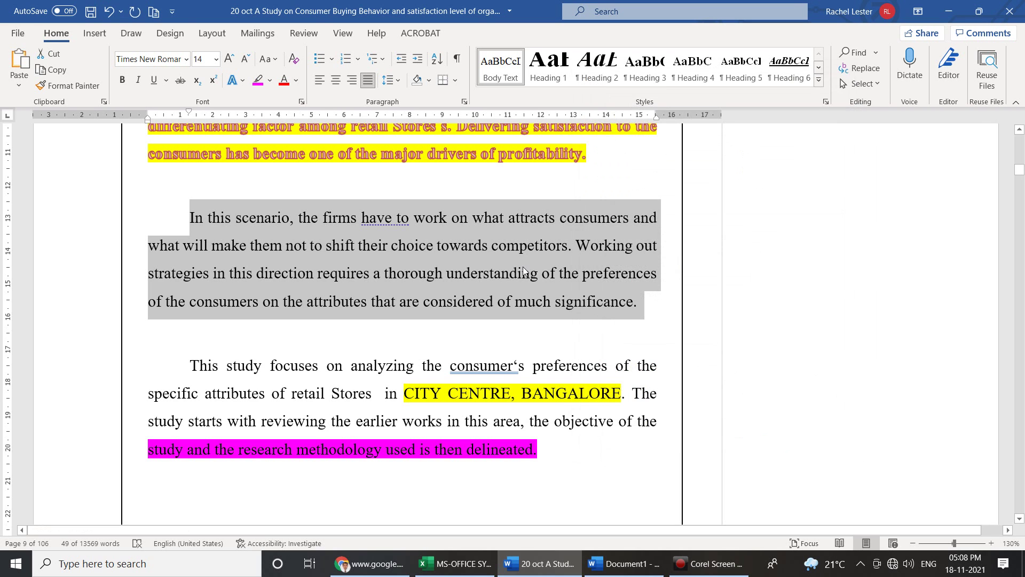
# Paste the stored industry-analysis passage three times from the Clipboard pane, then Clear All.
pyautogui.click(104, 103)
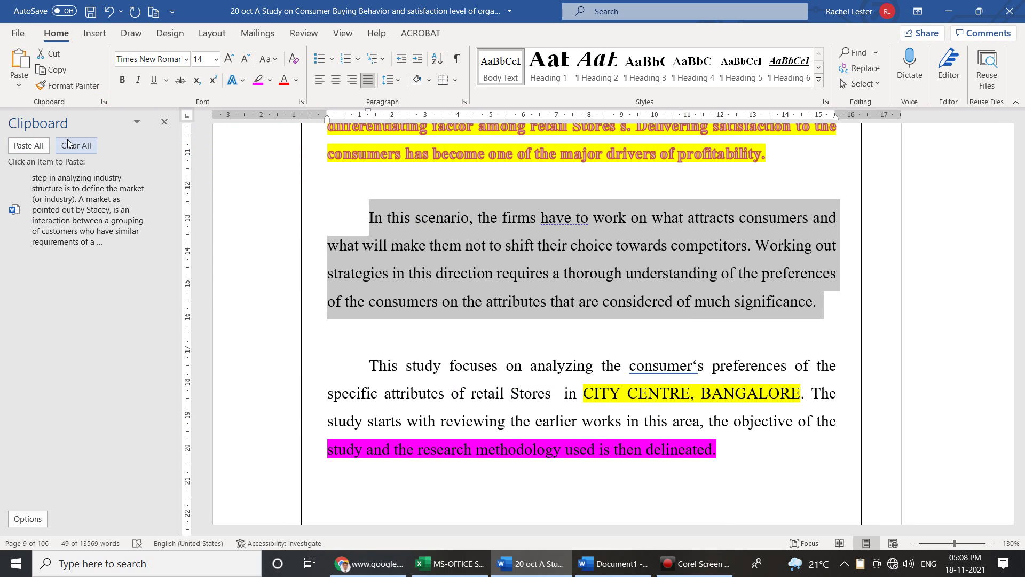
pyautogui.click(63, 200)
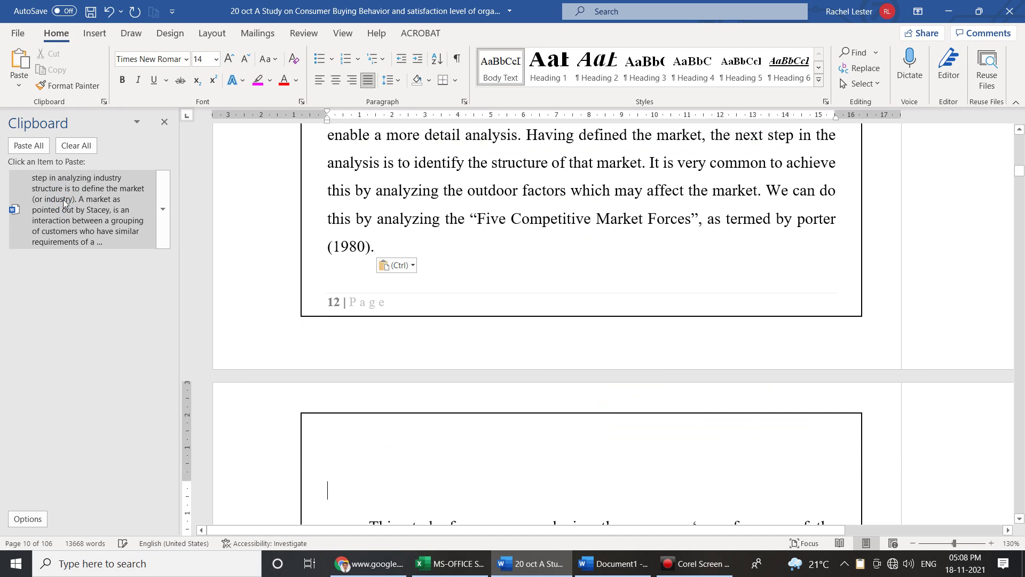
pyautogui.click(56, 198)
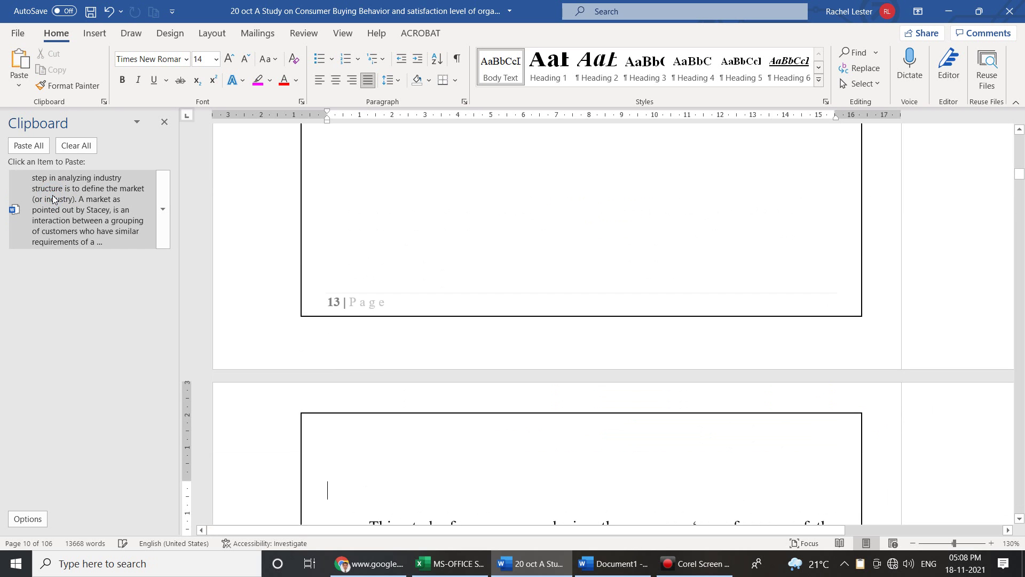
pyautogui.click(53, 198)
pyautogui.click(81, 146)
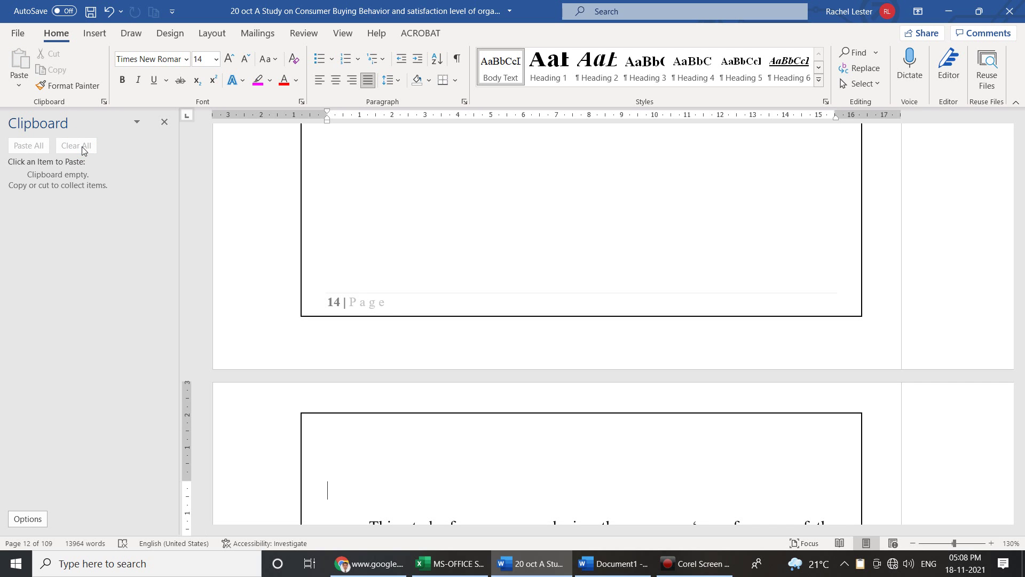
# Copy the industry-structure passage into the Office clipboard collection.
pyautogui.scroll(15, 543, 380)
pyautogui.scroll(-3, 544, 381)
pyautogui.moveTo(472, 398); pyautogui.dragTo(369, 255)
pyautogui.click(57, 69)
# Copy the whole RESPONDENTS age bar chart to the clipboard collection.
pyautogui.scroll(5, 643, 418)
pyautogui.scroll(-15, 649, 424)
pyautogui.scroll(5, 649, 423)
pyautogui.scroll(-10, 649, 424)
pyautogui.scroll(20, 649, 424)
pyautogui.moveTo(1020, 160); pyautogui.dragTo(1021, 384)
pyautogui.scroll(5, 761, 227)
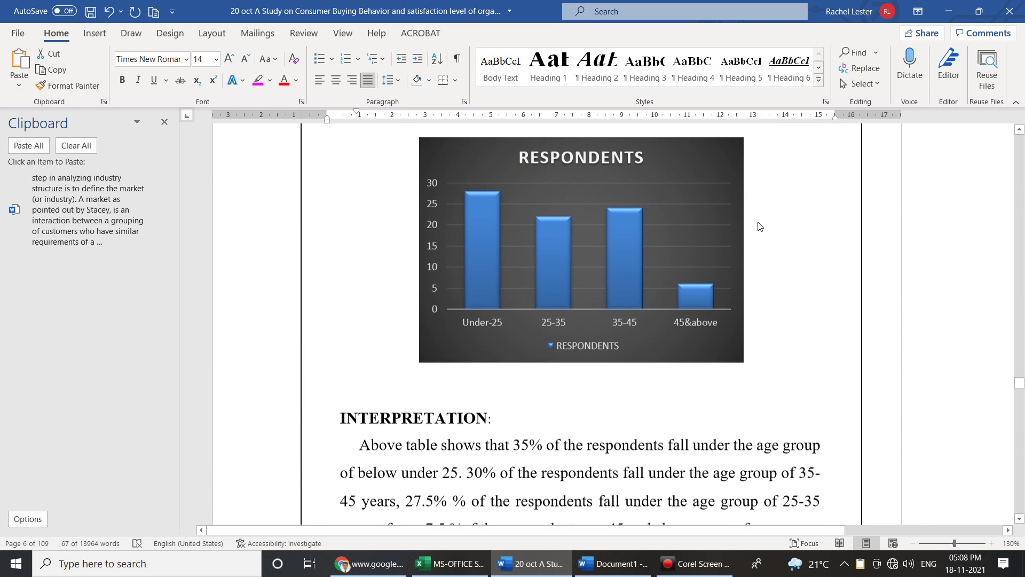
pyautogui.click(663, 220)
pyautogui.rightClick(664, 220)
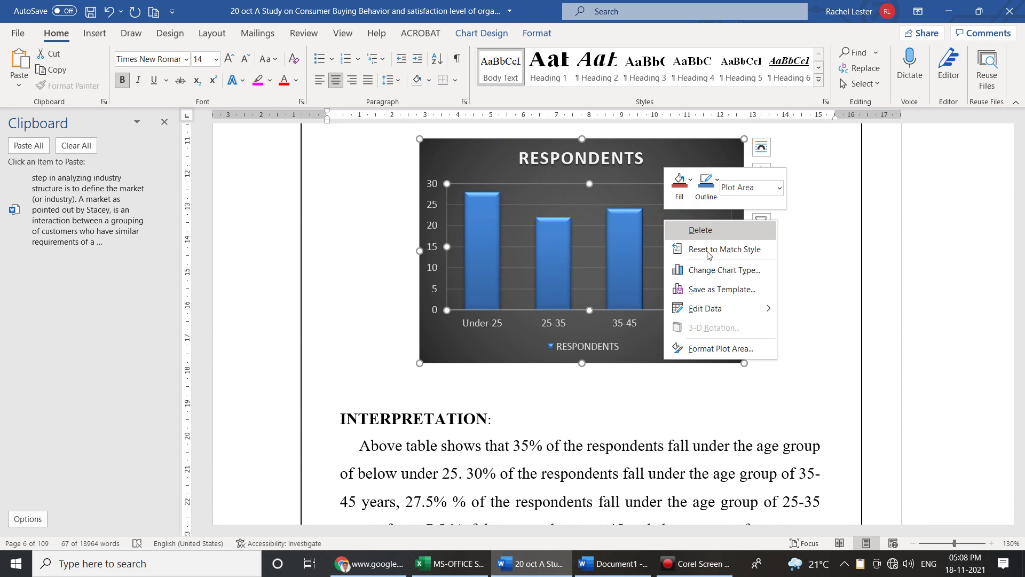
pyautogui.click(832, 266)
pyautogui.click(685, 152)
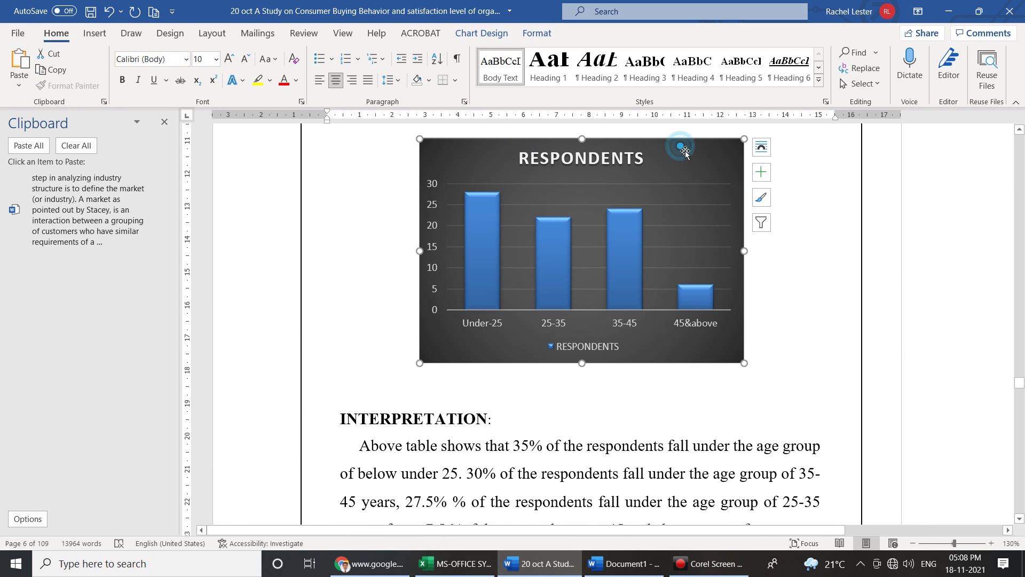
pyautogui.rightClick(685, 152)
pyautogui.click(719, 176)
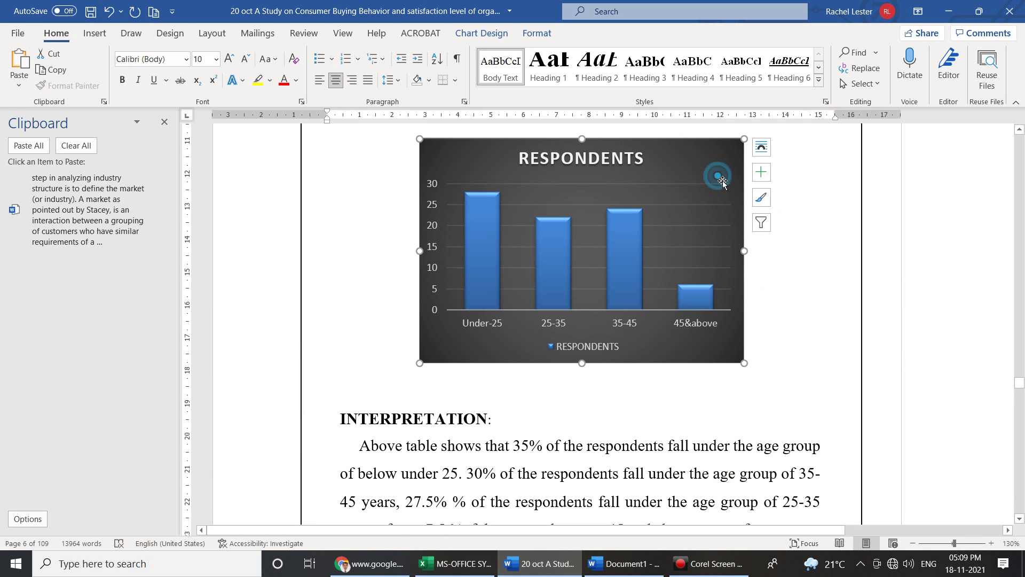
# Copy the occupation 3-D chart (Graph 3) to the clipboard collection.
pyautogui.scroll(-1, 593, 238)
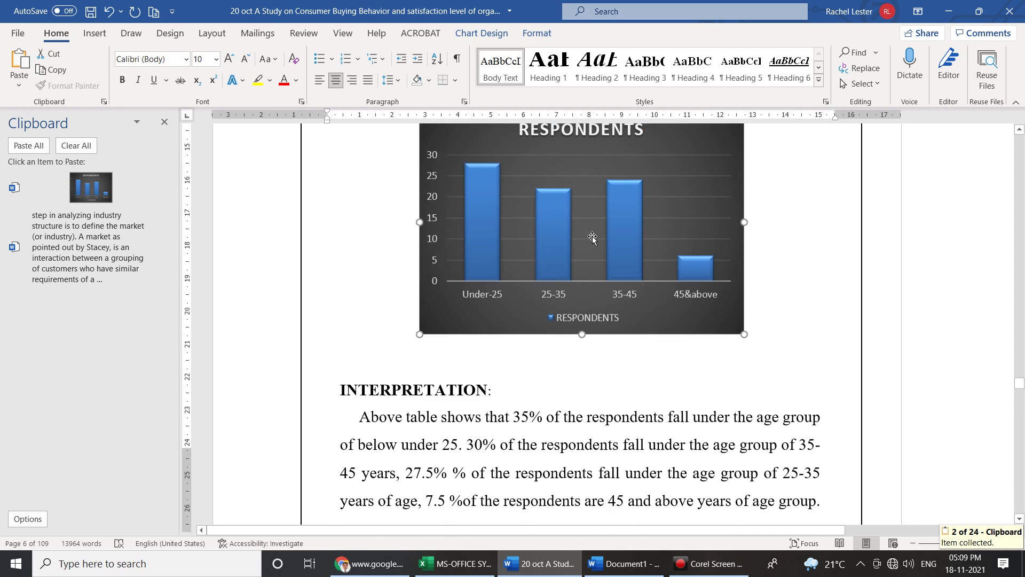
pyautogui.scroll(-15, 592, 238)
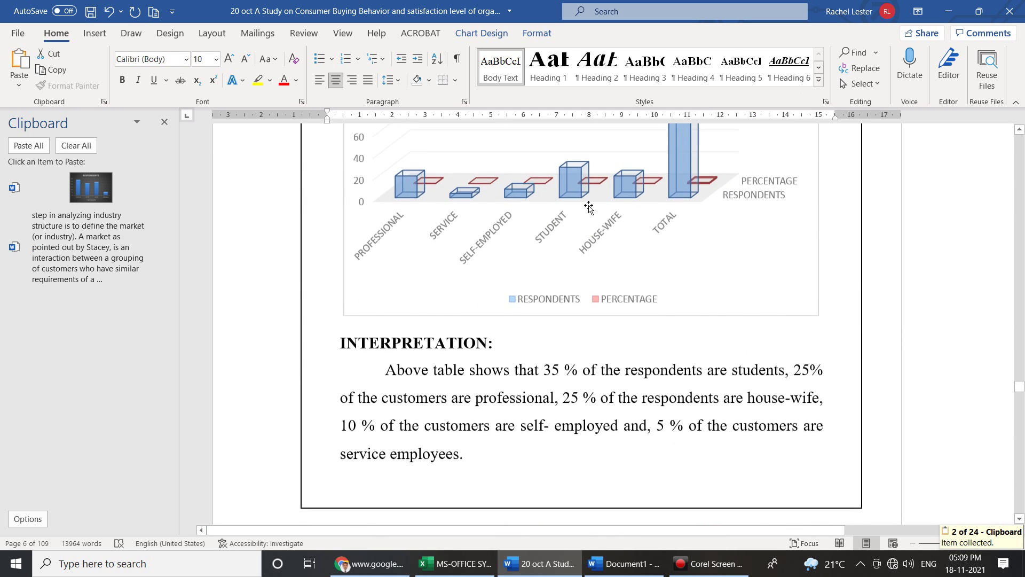
pyautogui.scroll(4, 589, 209)
pyautogui.click(588, 201)
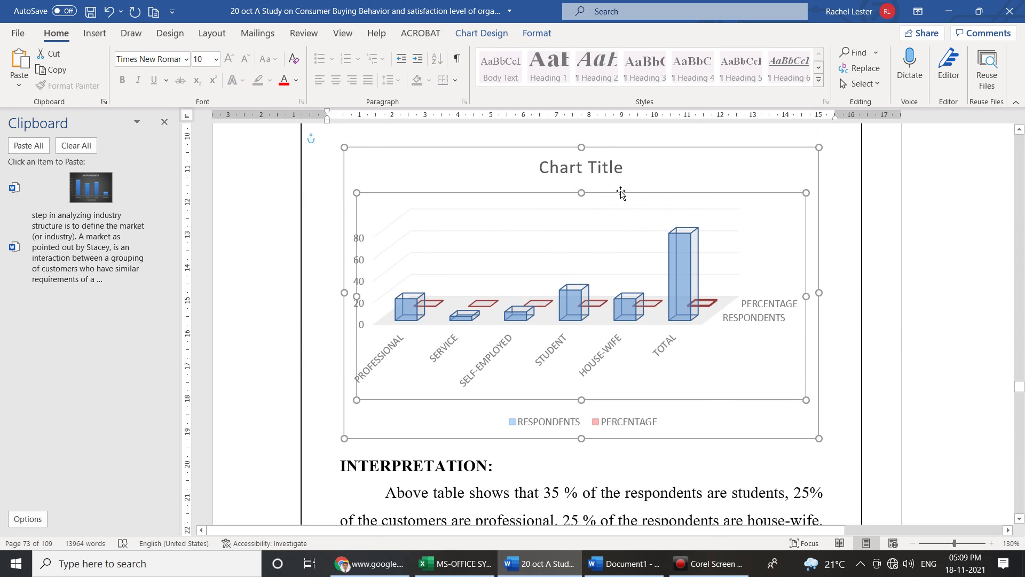
pyautogui.rightClick(662, 164)
pyautogui.click(681, 183)
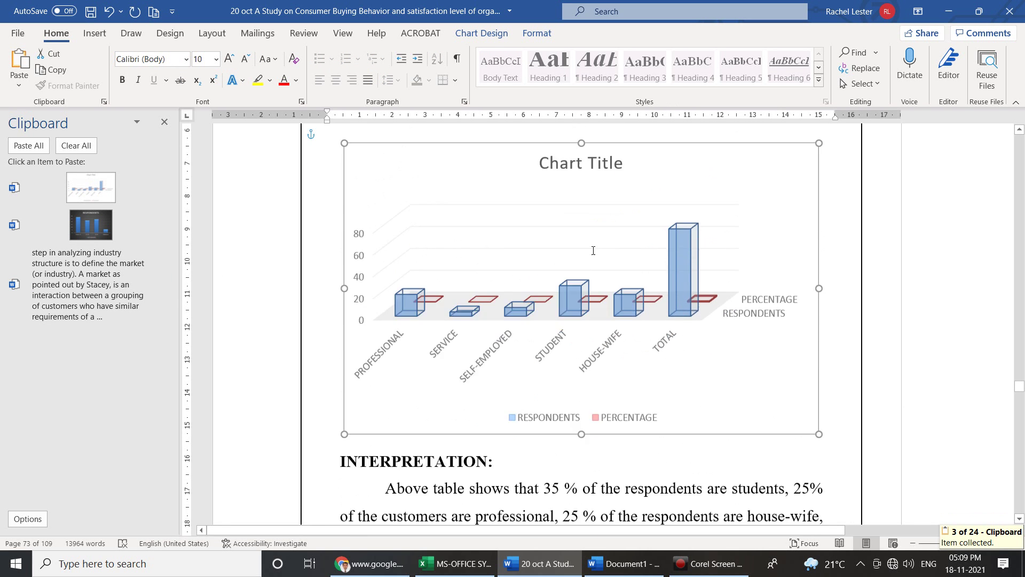
pyautogui.scroll(2, 593, 251)
# Paste the occupation and RESPONDENTS charts into the '01' text box, then show Font's Advanced tab.
pyautogui.moveTo(1019, 382); pyautogui.dragTo(1014, 275)
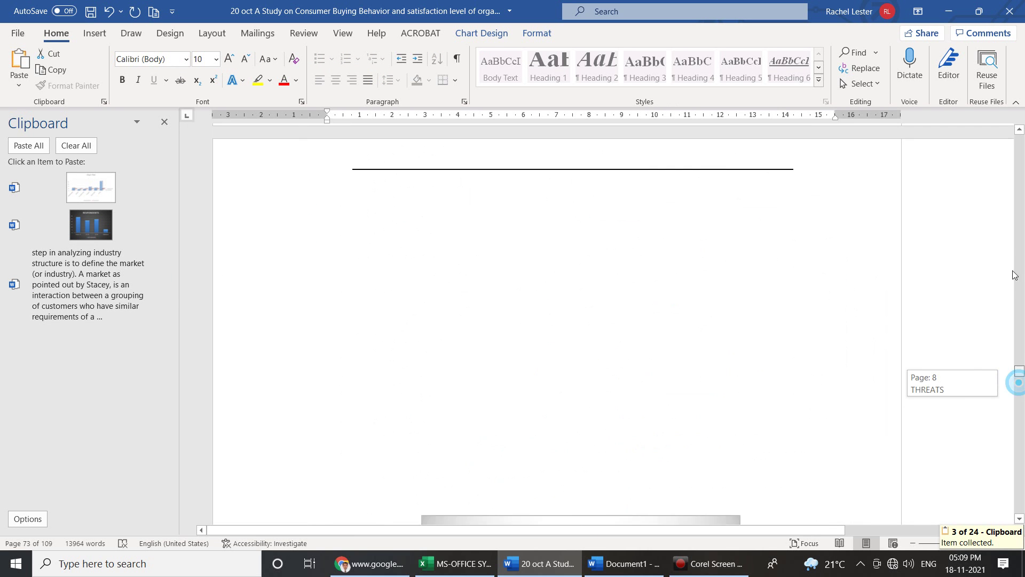
pyautogui.scroll(-15, 800, 258)
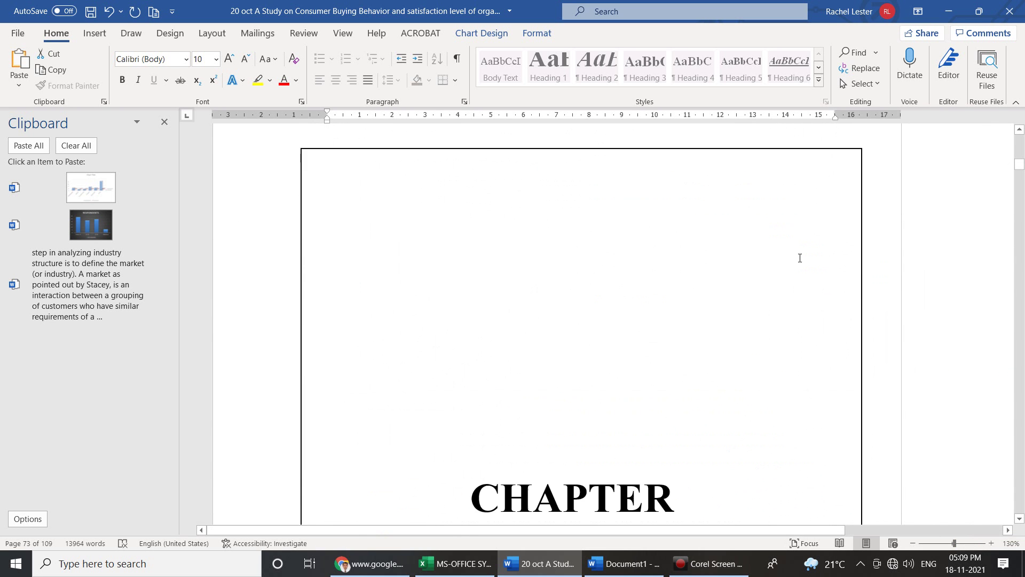
pyautogui.scroll(-5, 503, 275)
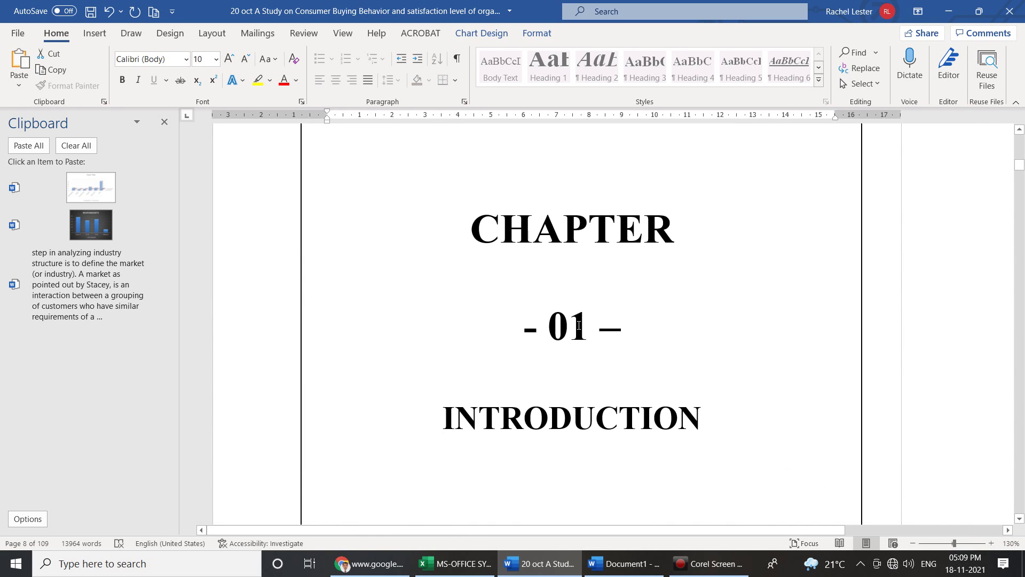
pyautogui.click(579, 326)
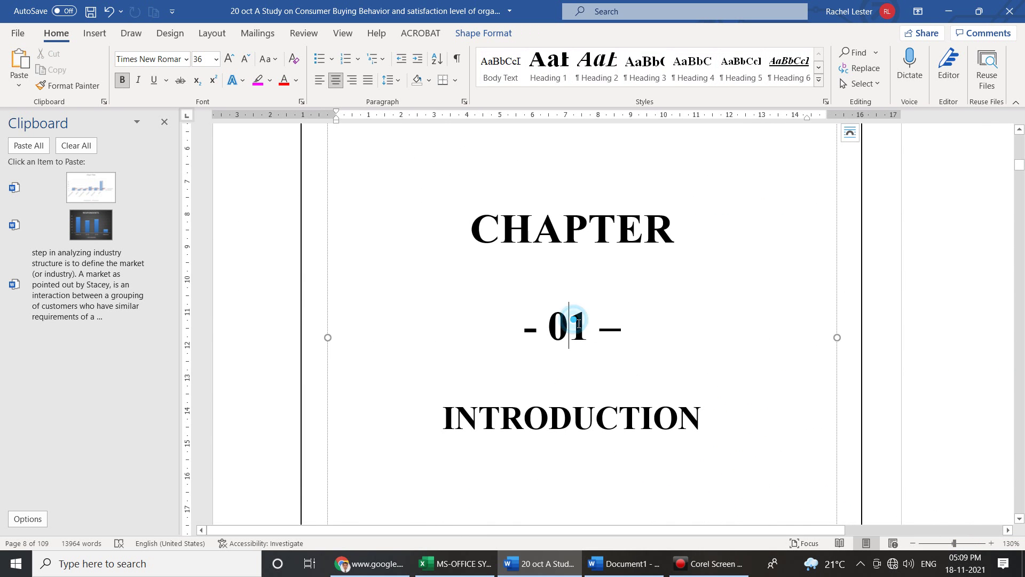
pyautogui.click(92, 195)
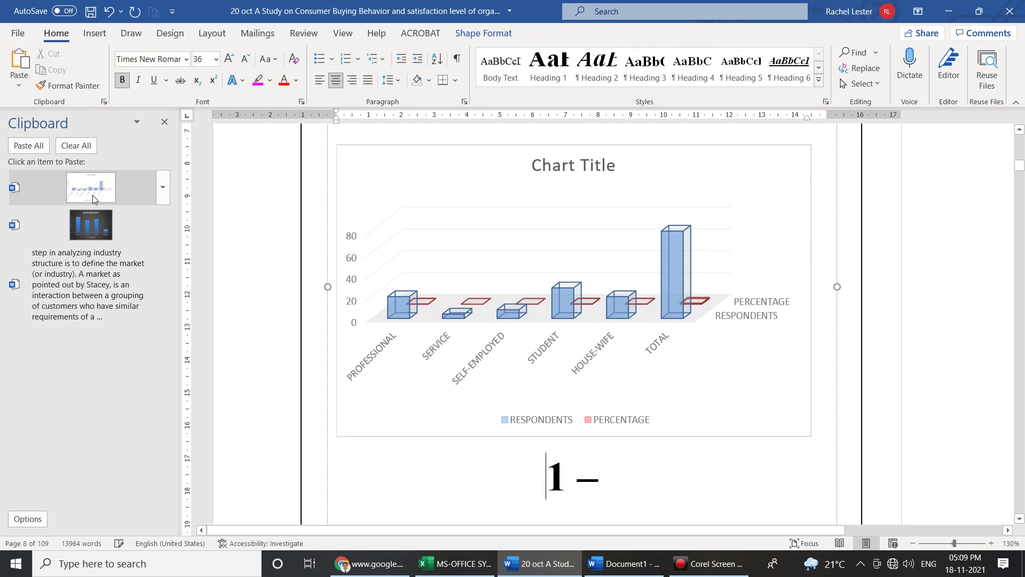
pyautogui.click(103, 223)
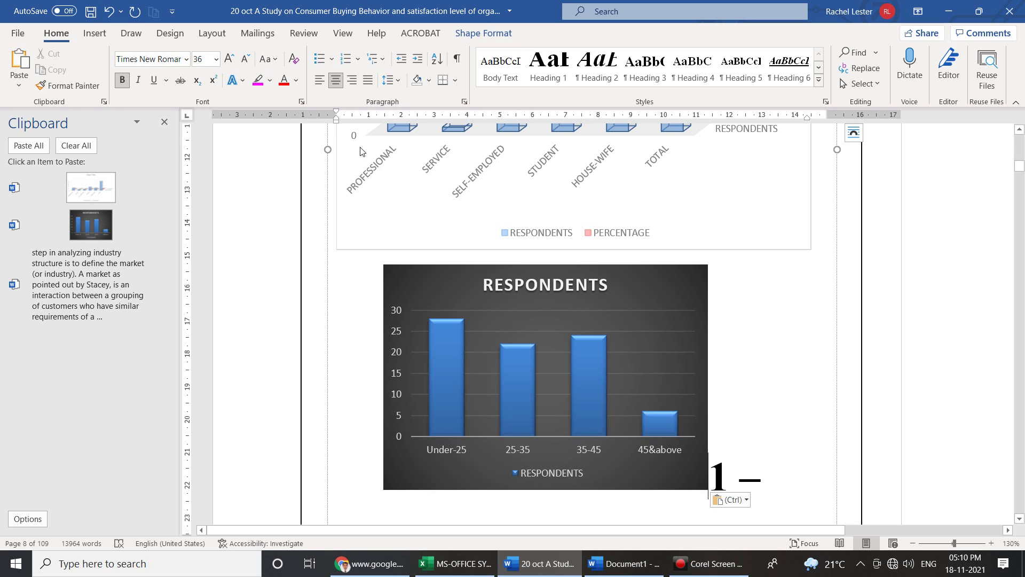
pyautogui.click(301, 102)
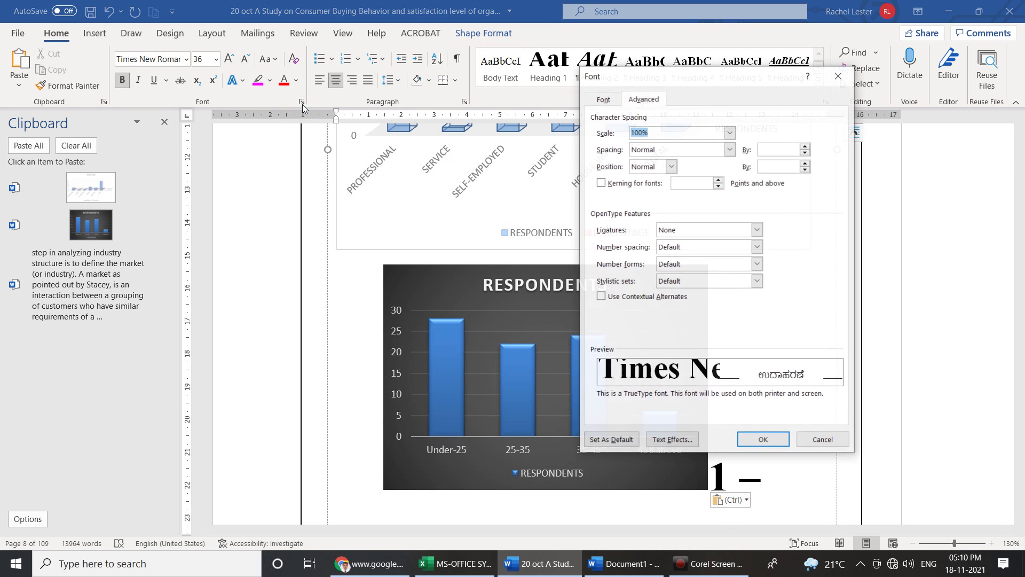
pyautogui.click(642, 99)
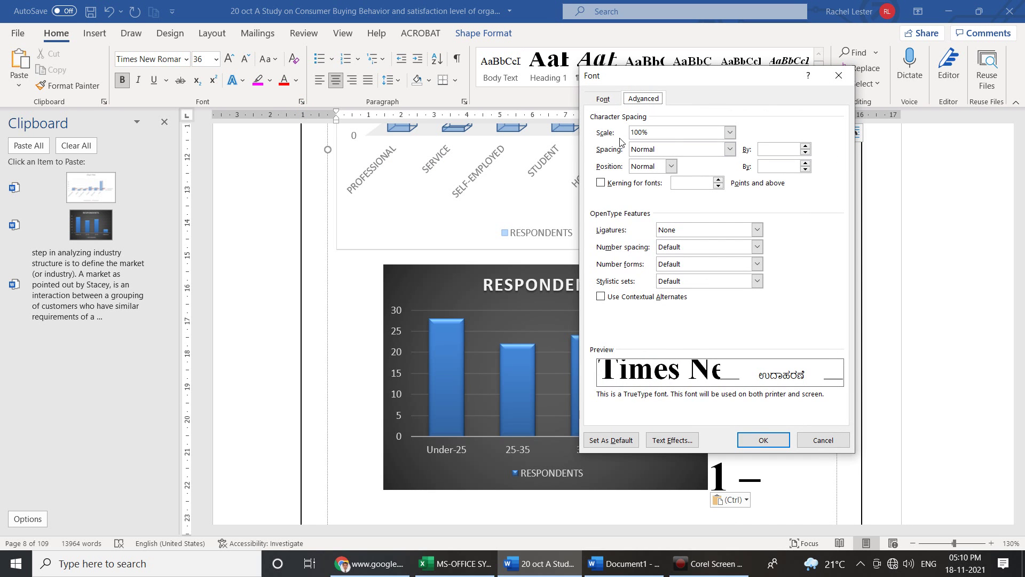